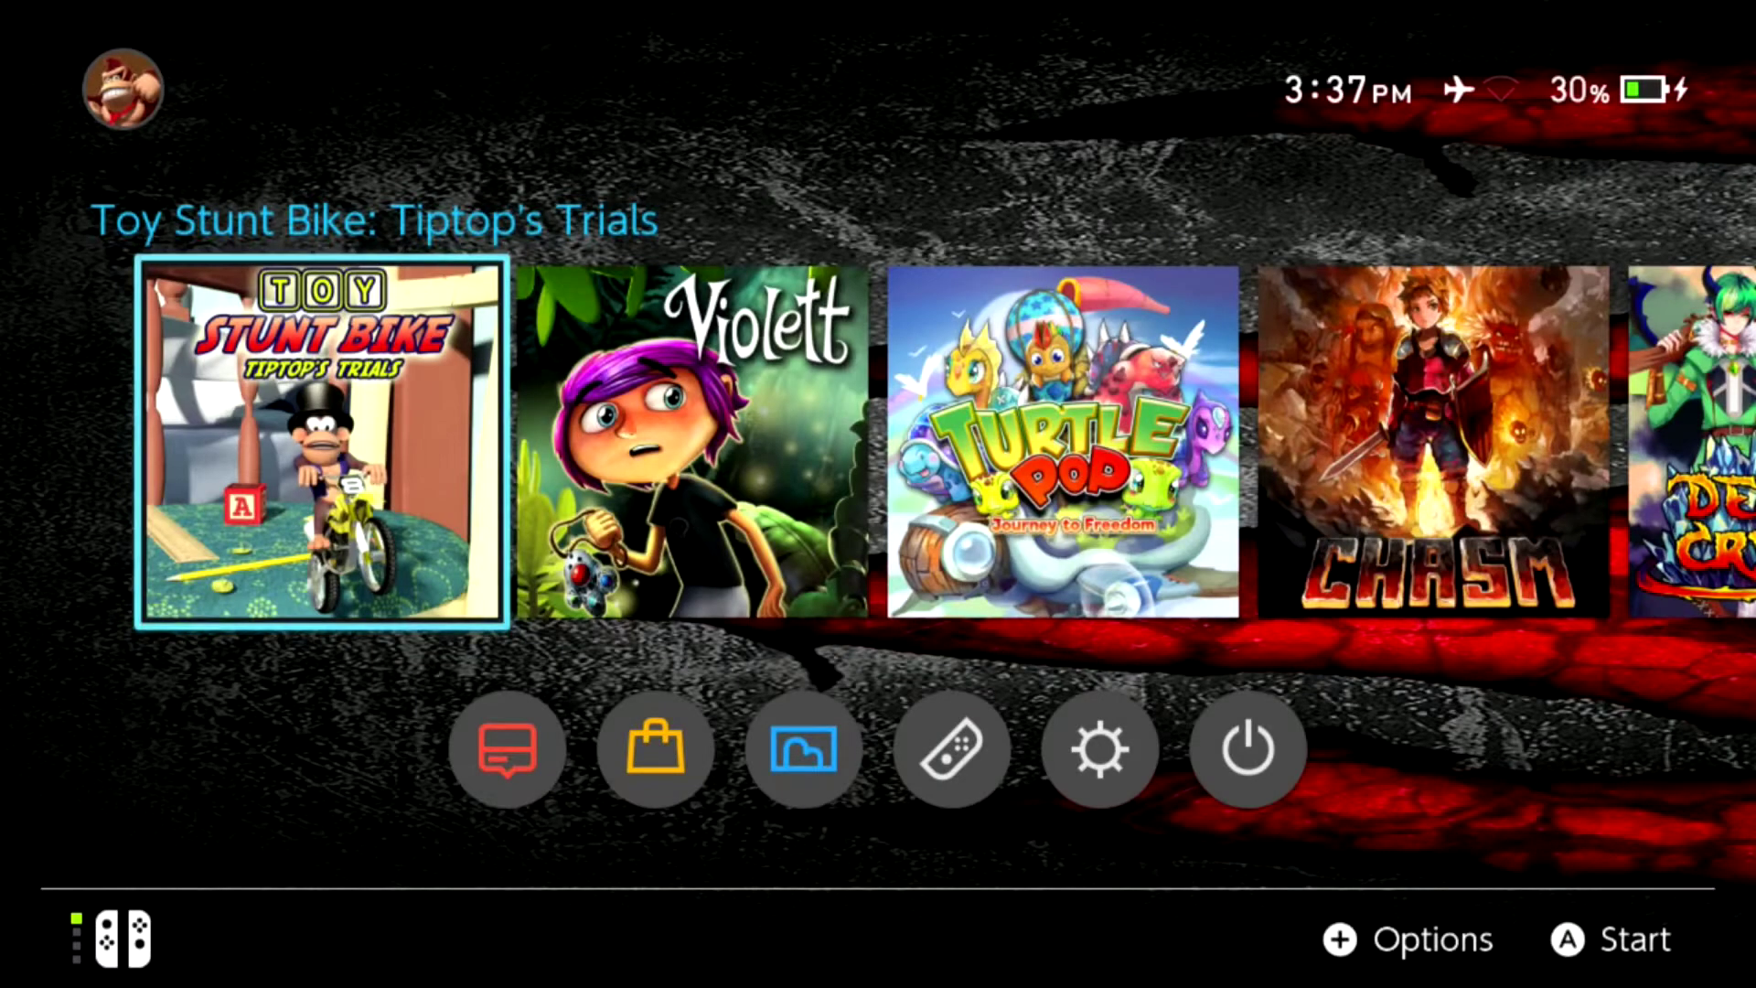
# Launch homebrew menu v2.0.0 from the Album entry and get past its splash screen.
pyautogui.press('Down')
pyautogui.press('Right')
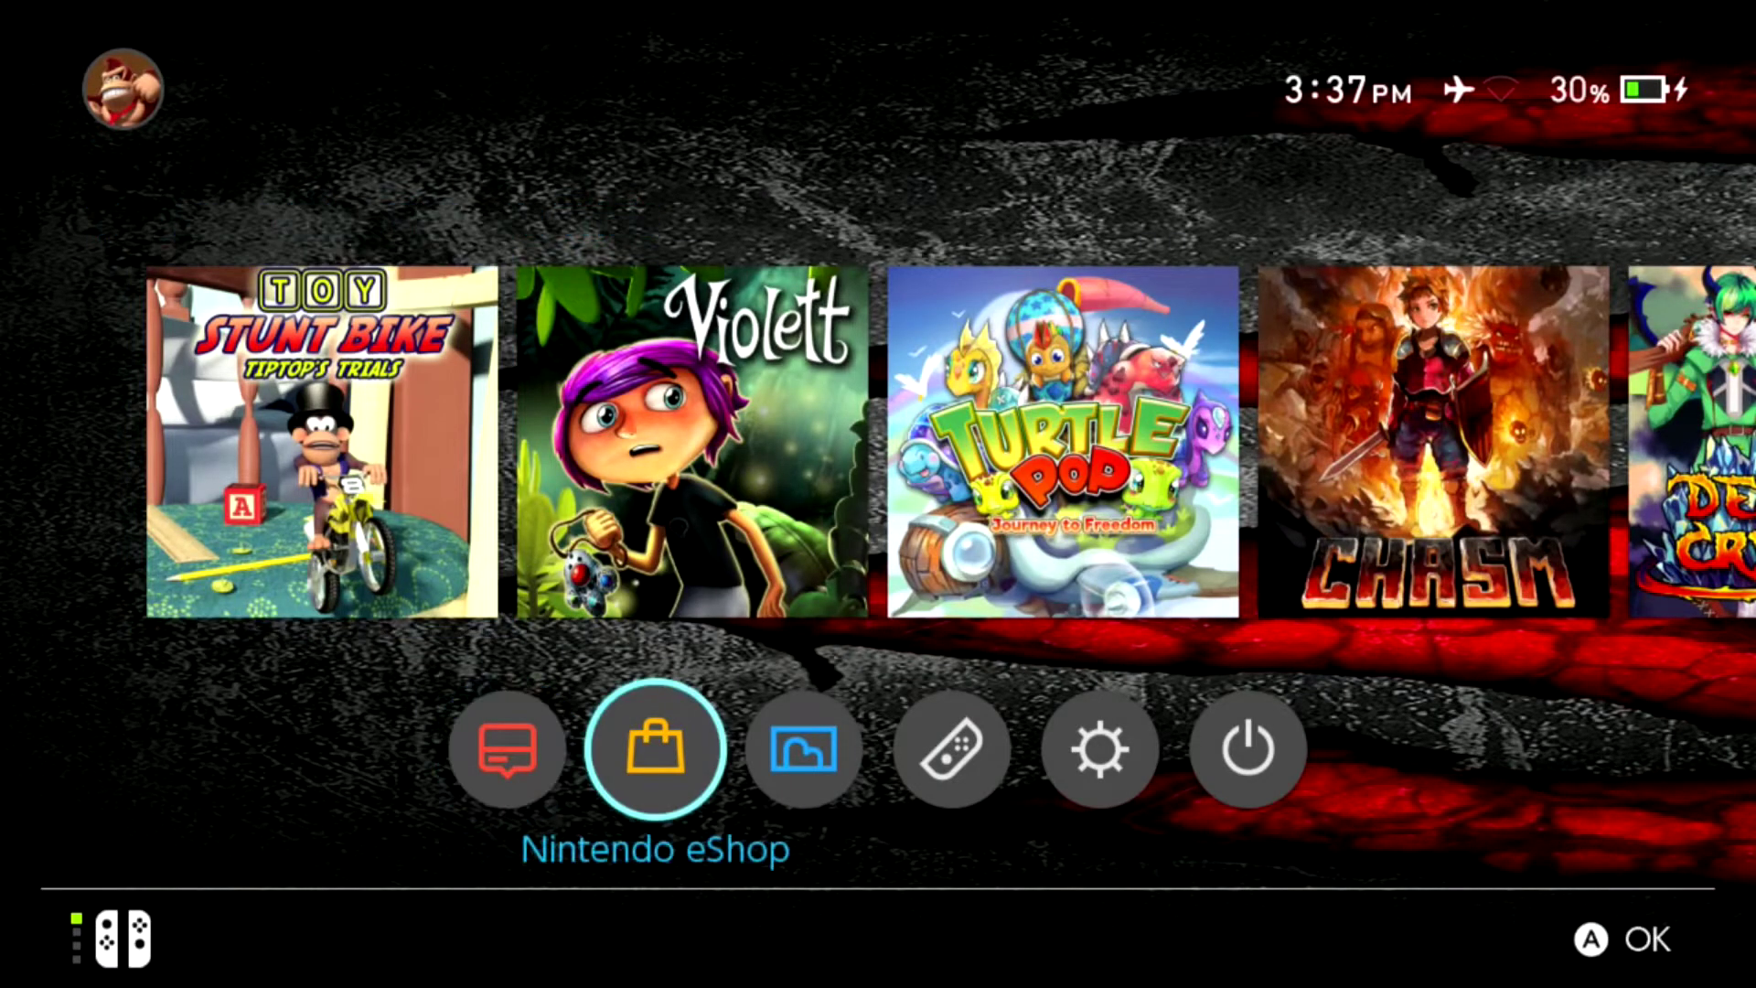
pyautogui.press('Right')
pyautogui.press('Return')
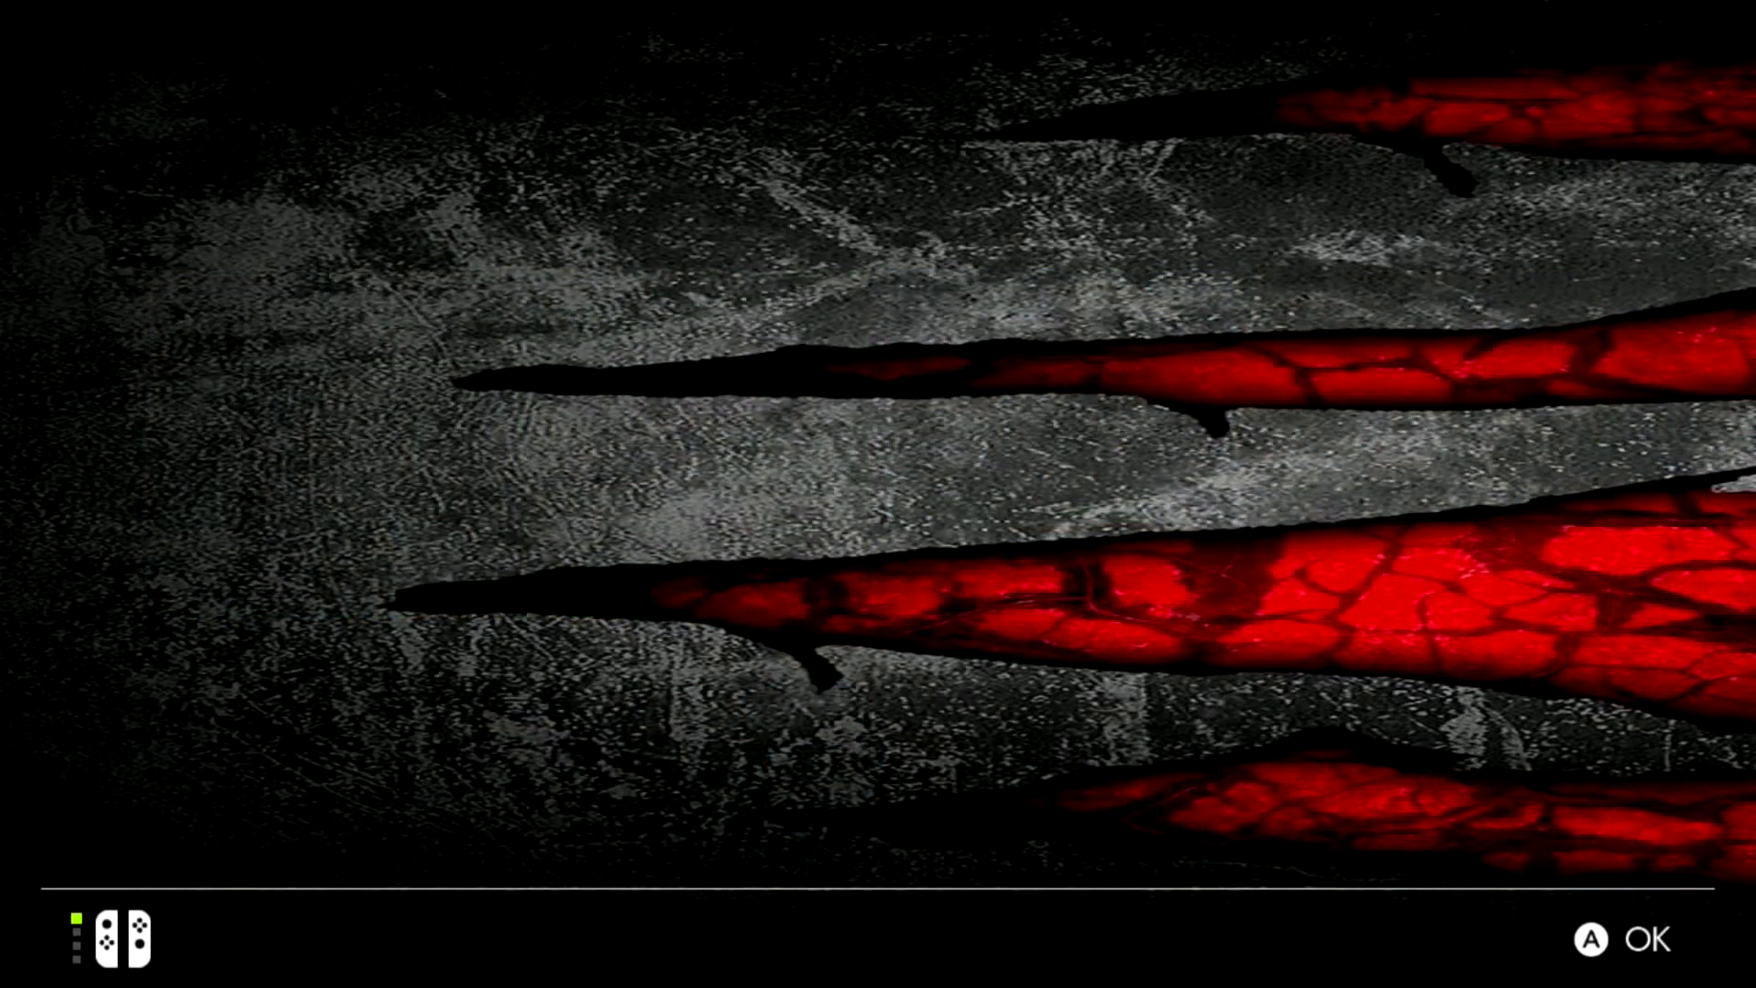
pyautogui.press('Return')
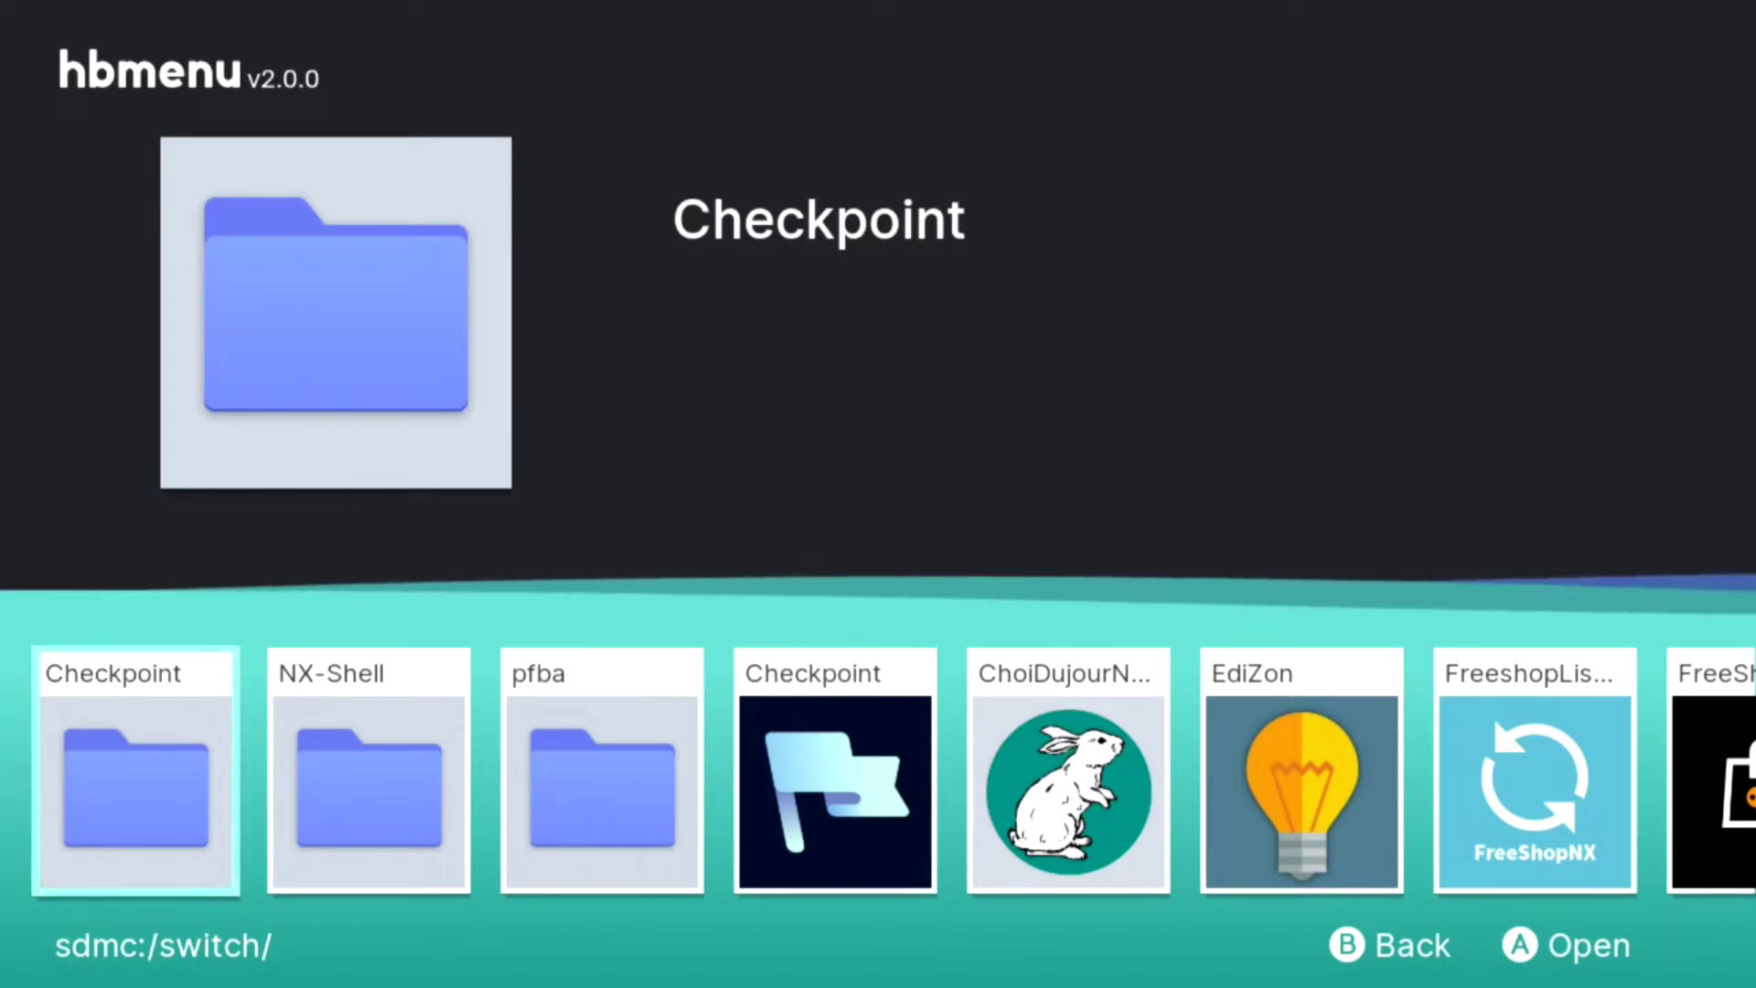
# Browse the homebrew app tiles listed from sdmc:/switch/.
pyautogui.press('Right')
pyautogui.press('Right')
pyautogui.press('Right')
pyautogui.press('Left')
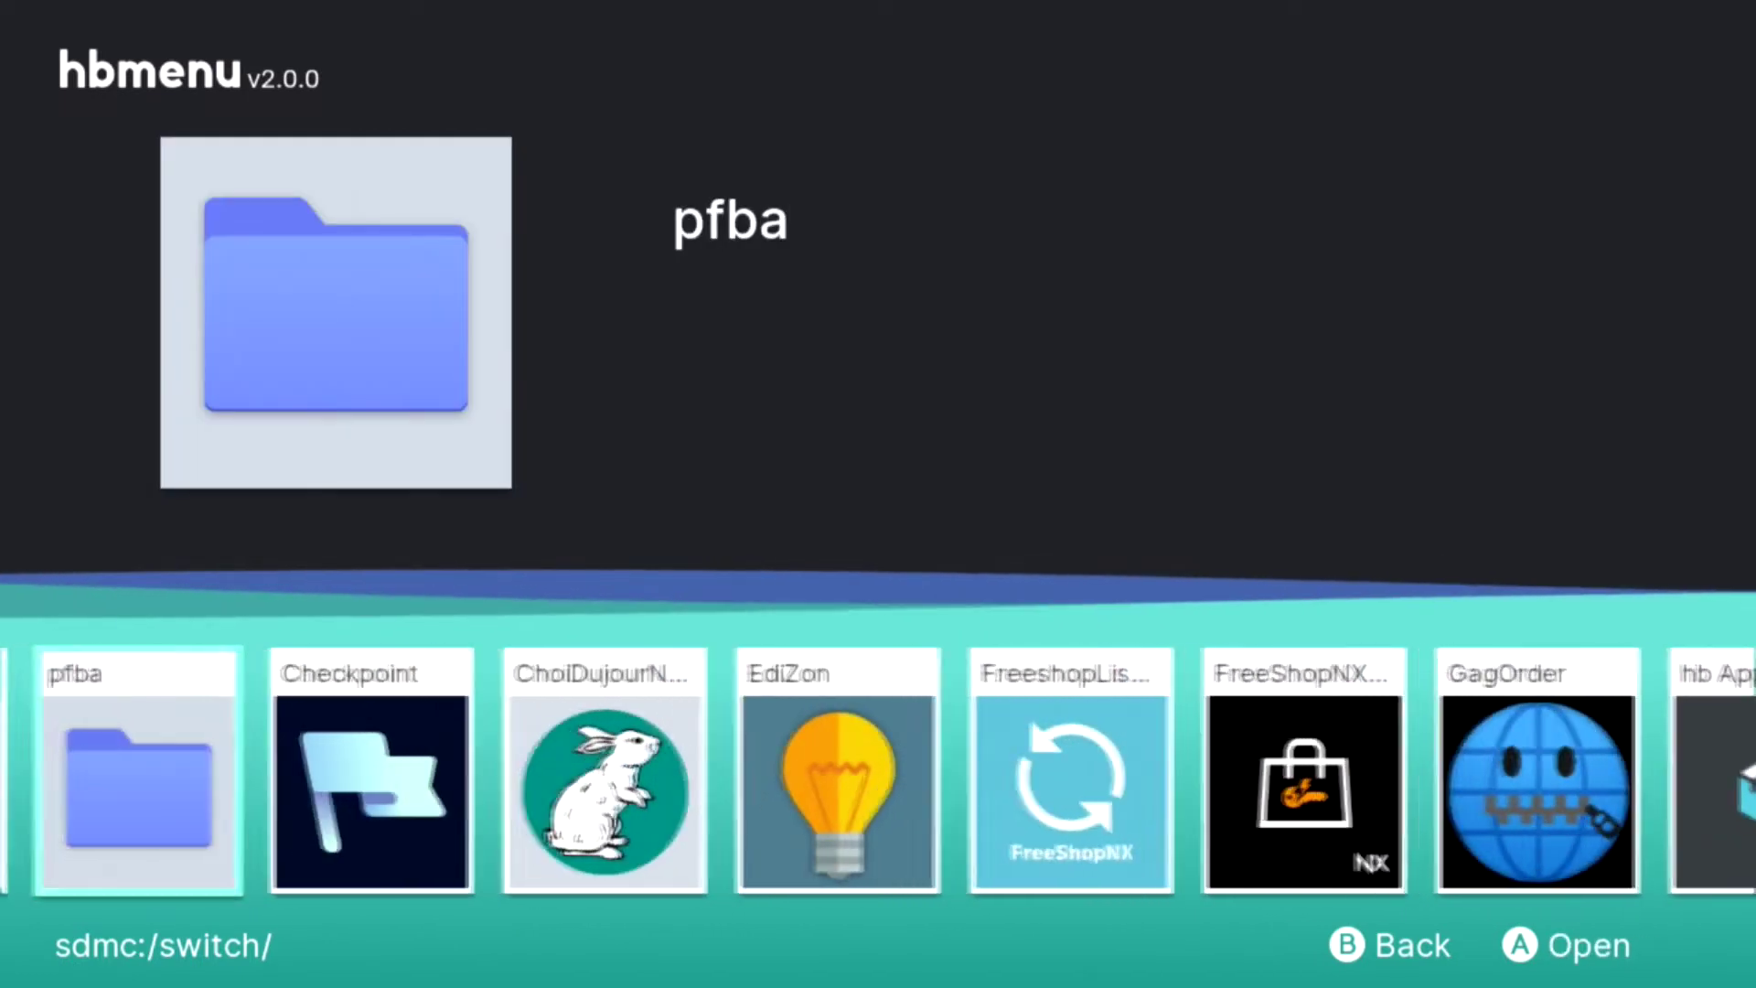
pyautogui.press('Left')
pyautogui.press('Left')
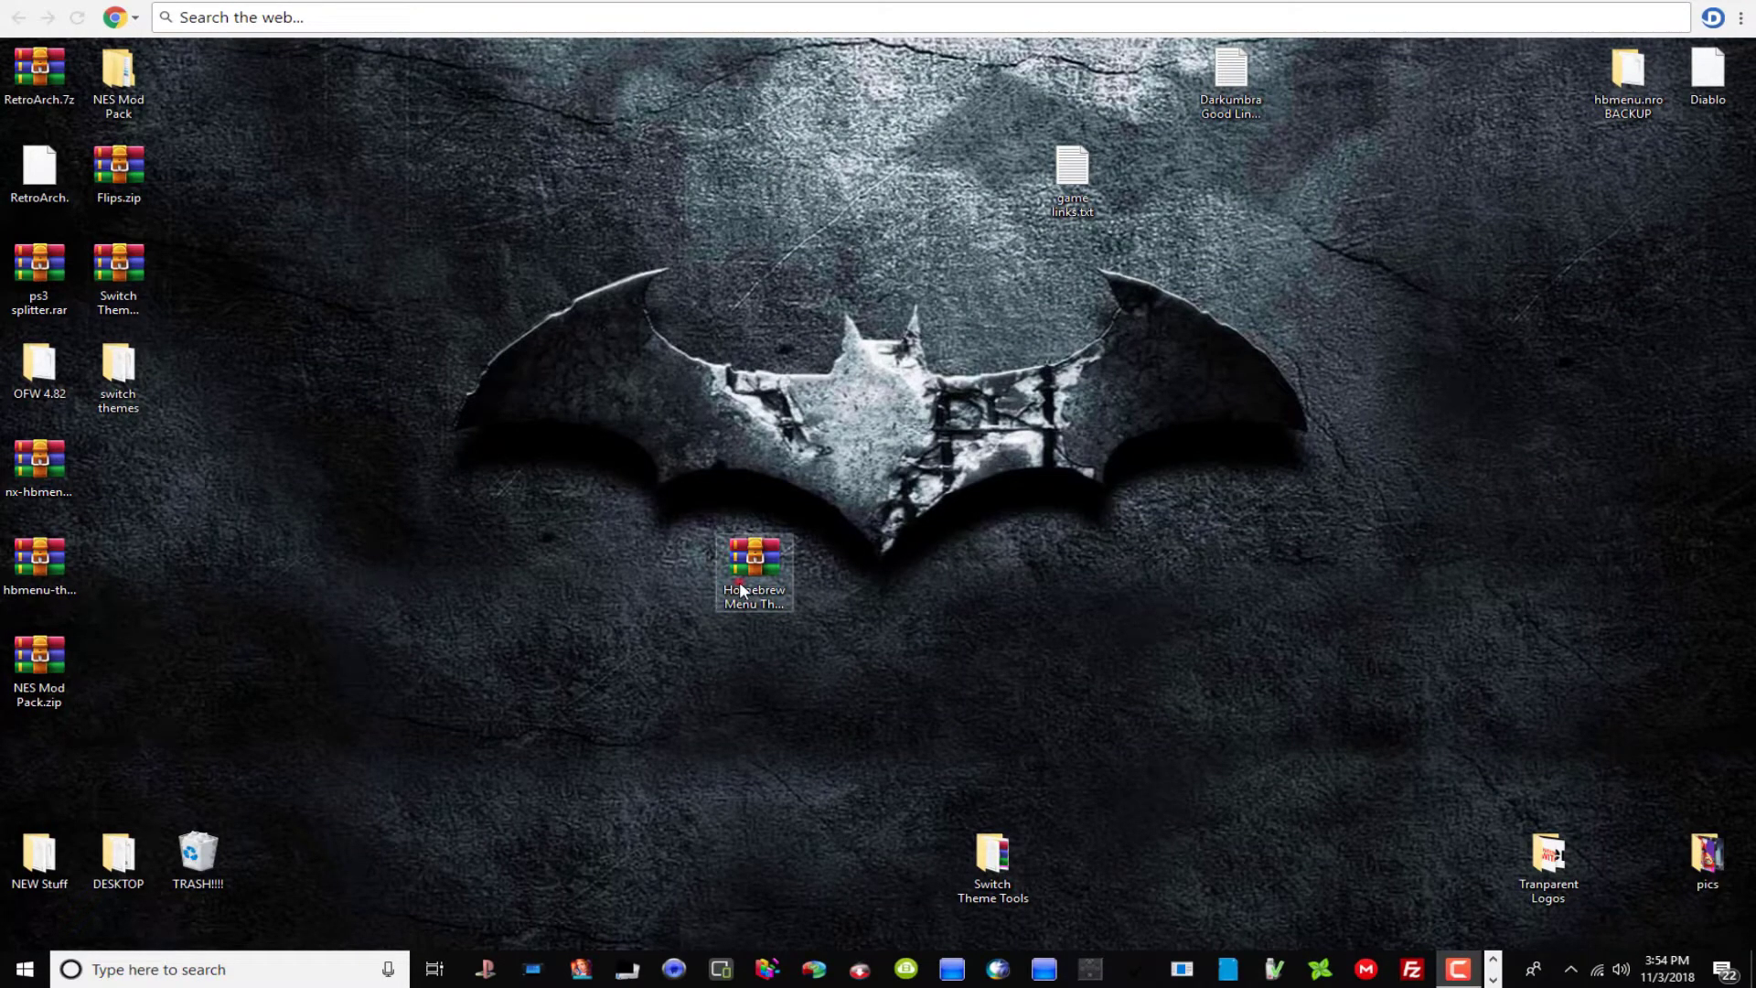
# Restore the Edge window showing the MediaFire download page for Homebrew Menu Themes.rar.
pyautogui.moveTo(739, 580)
pyautogui.mouseDown()
pyautogui.moveTo(783, 589)
pyautogui.moveTo(739, 576)
pyautogui.mouseUp()
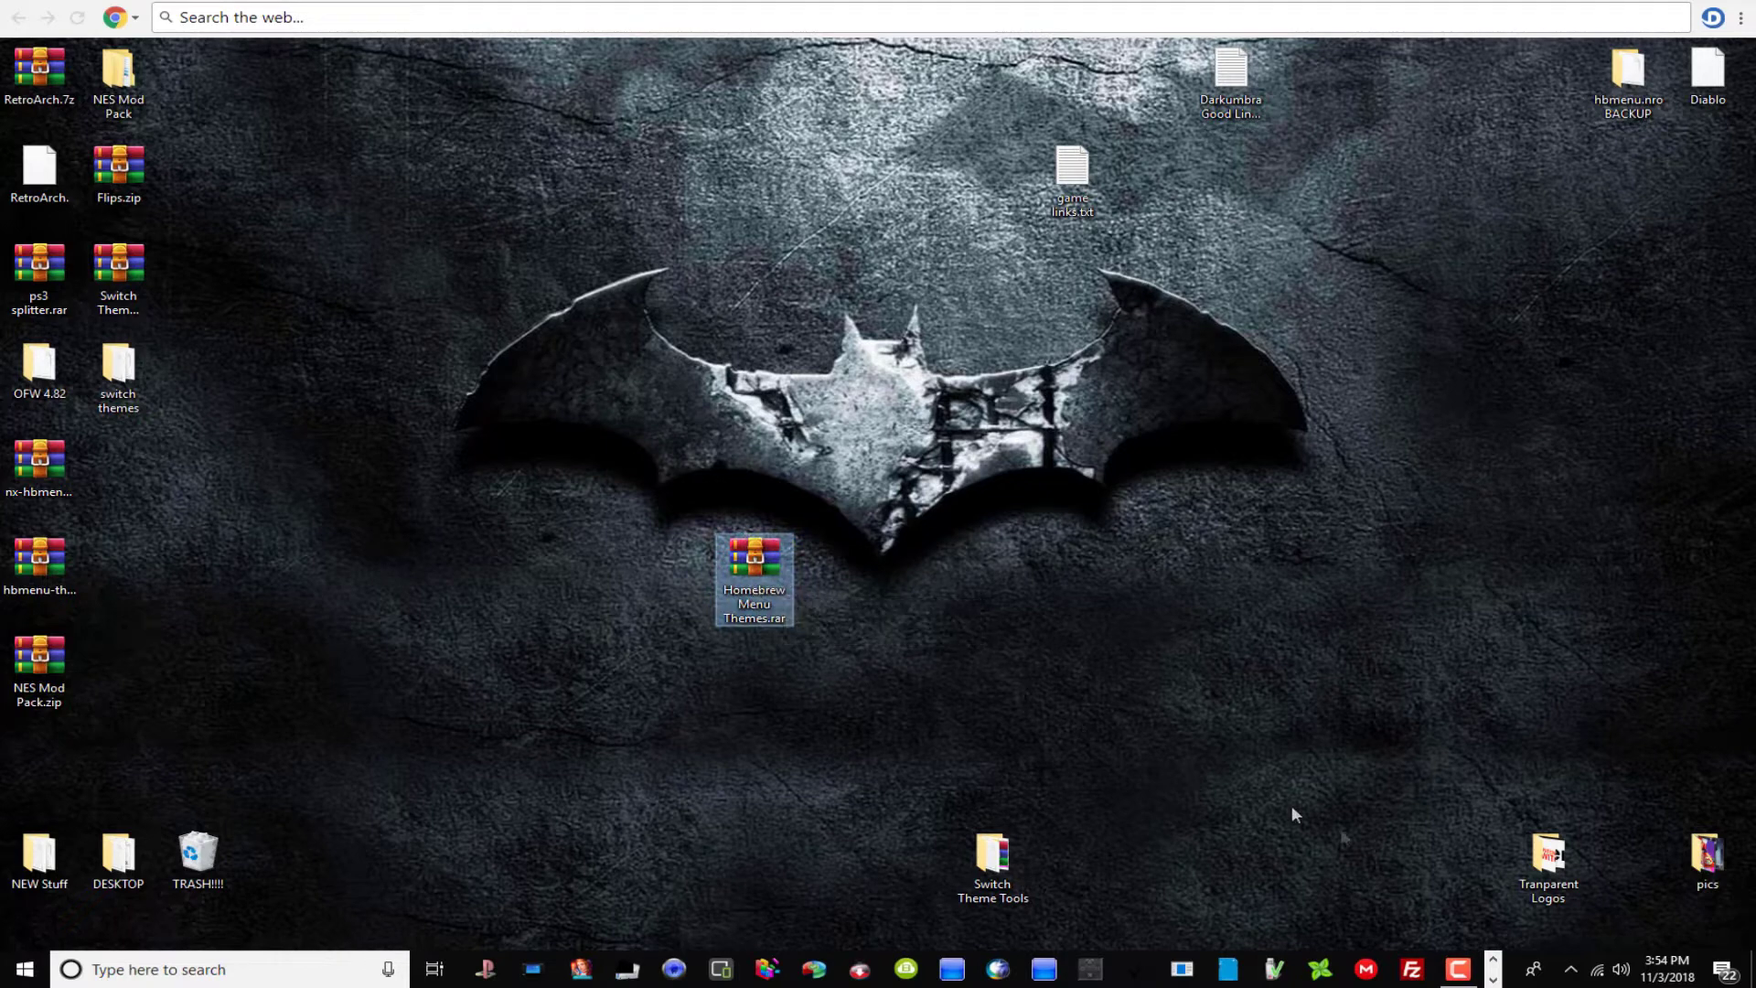
pyautogui.click(1494, 975)
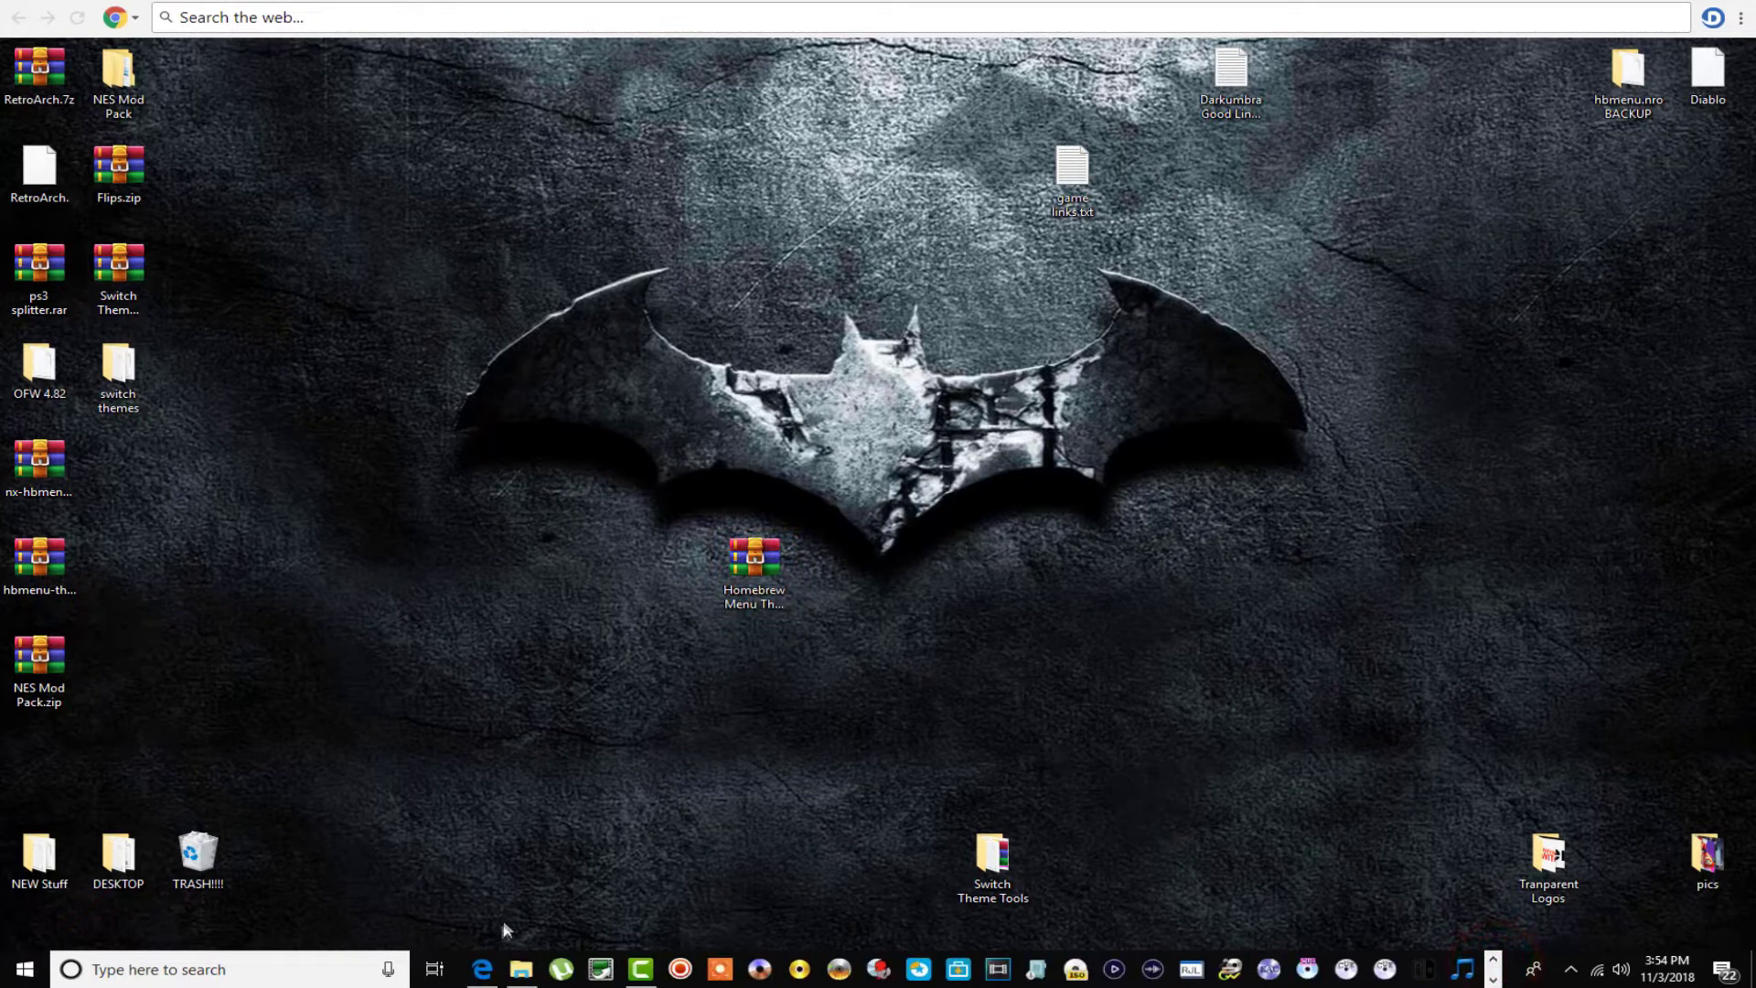
pyautogui.click(482, 969)
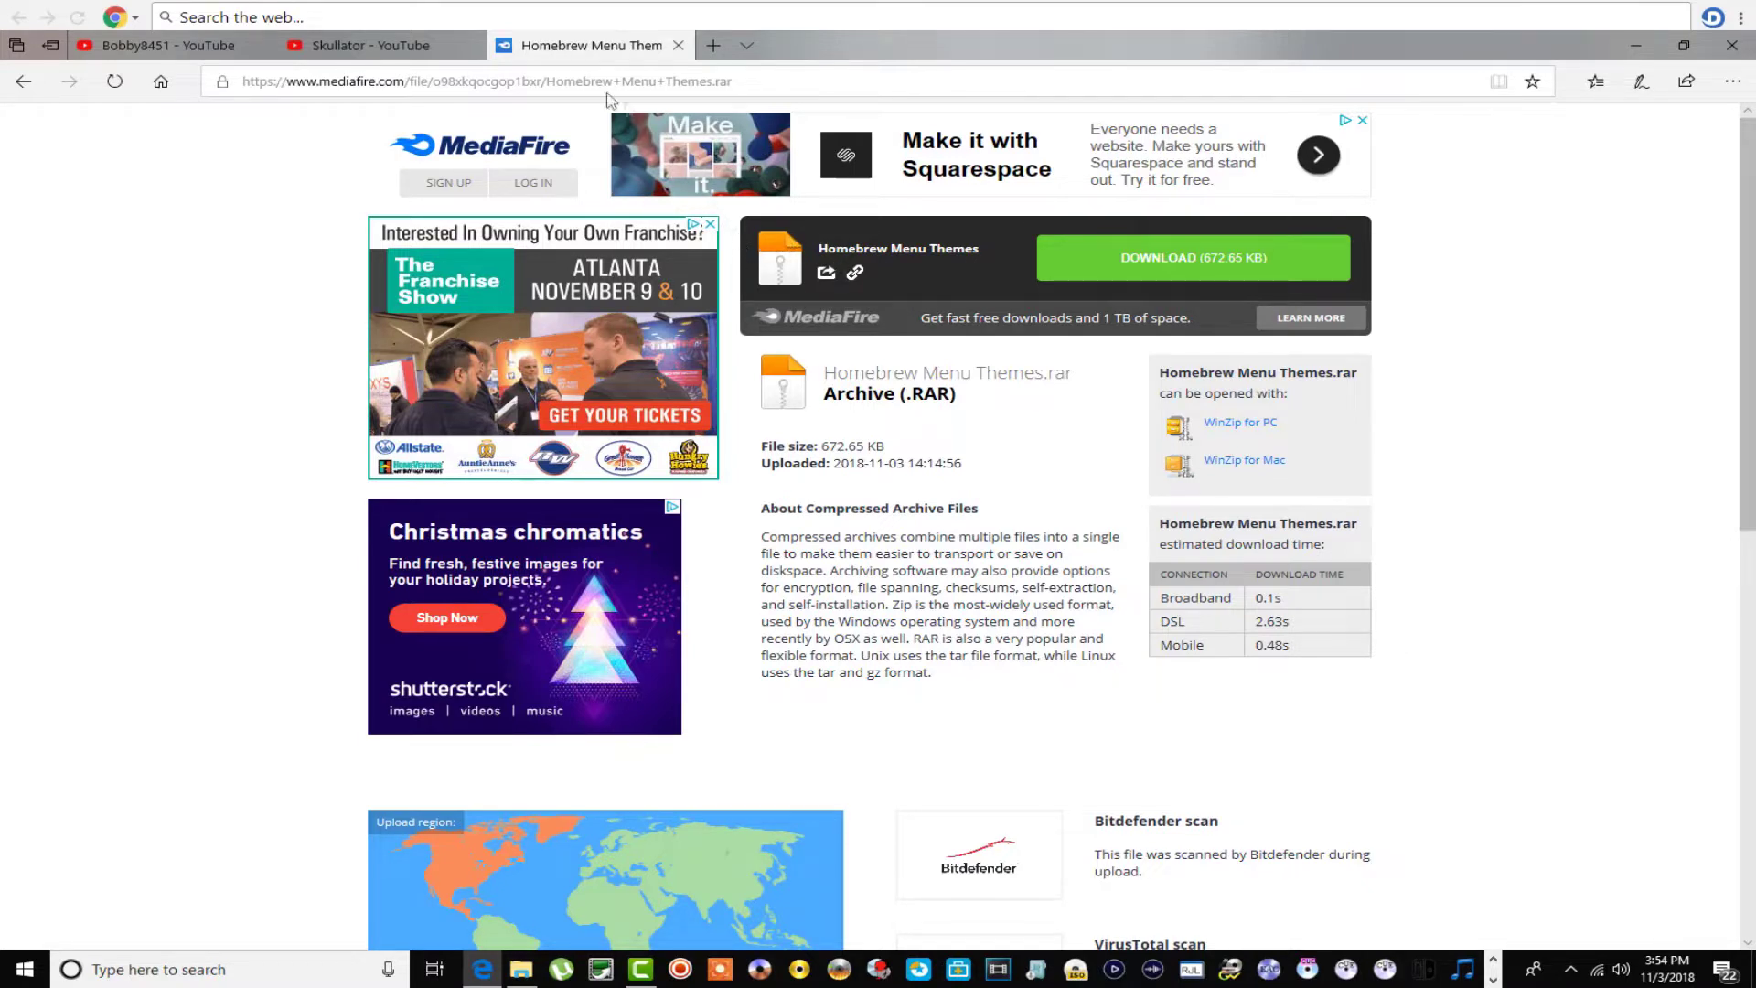
# Scroll through another creator's YouTube uploads, then return to the recording creator's own channel videos.
pyautogui.click(393, 43)
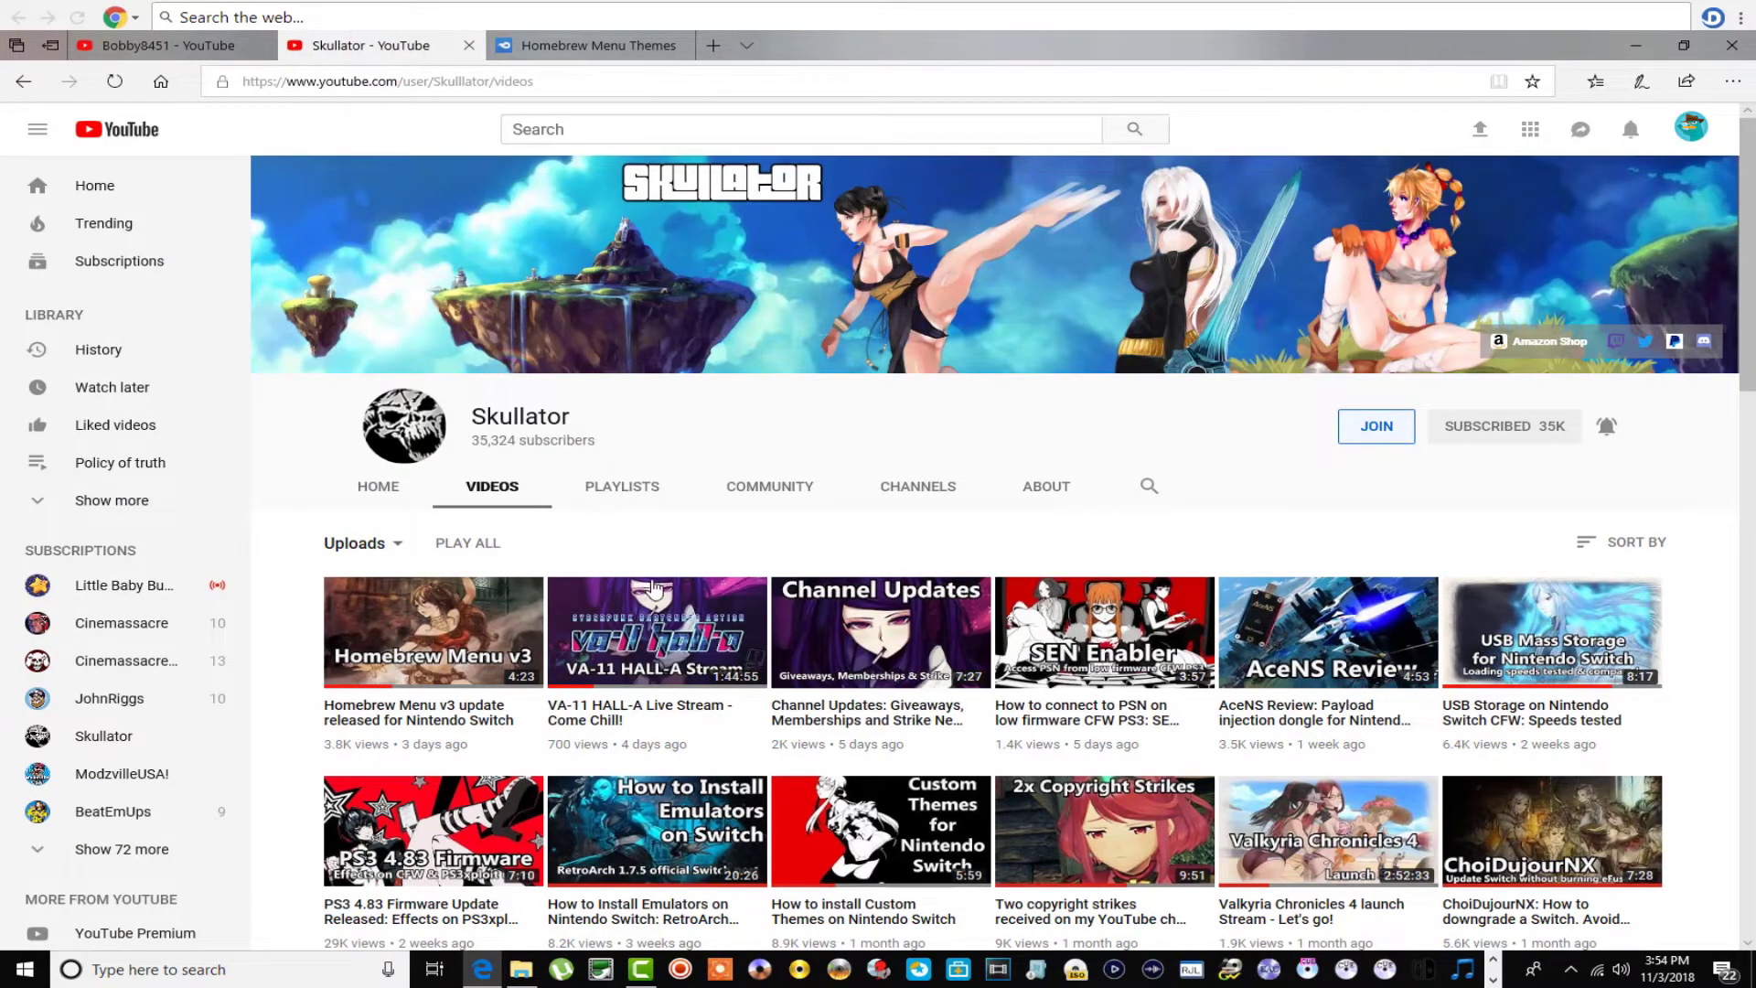
pyautogui.scroll(-10, 654, 589)
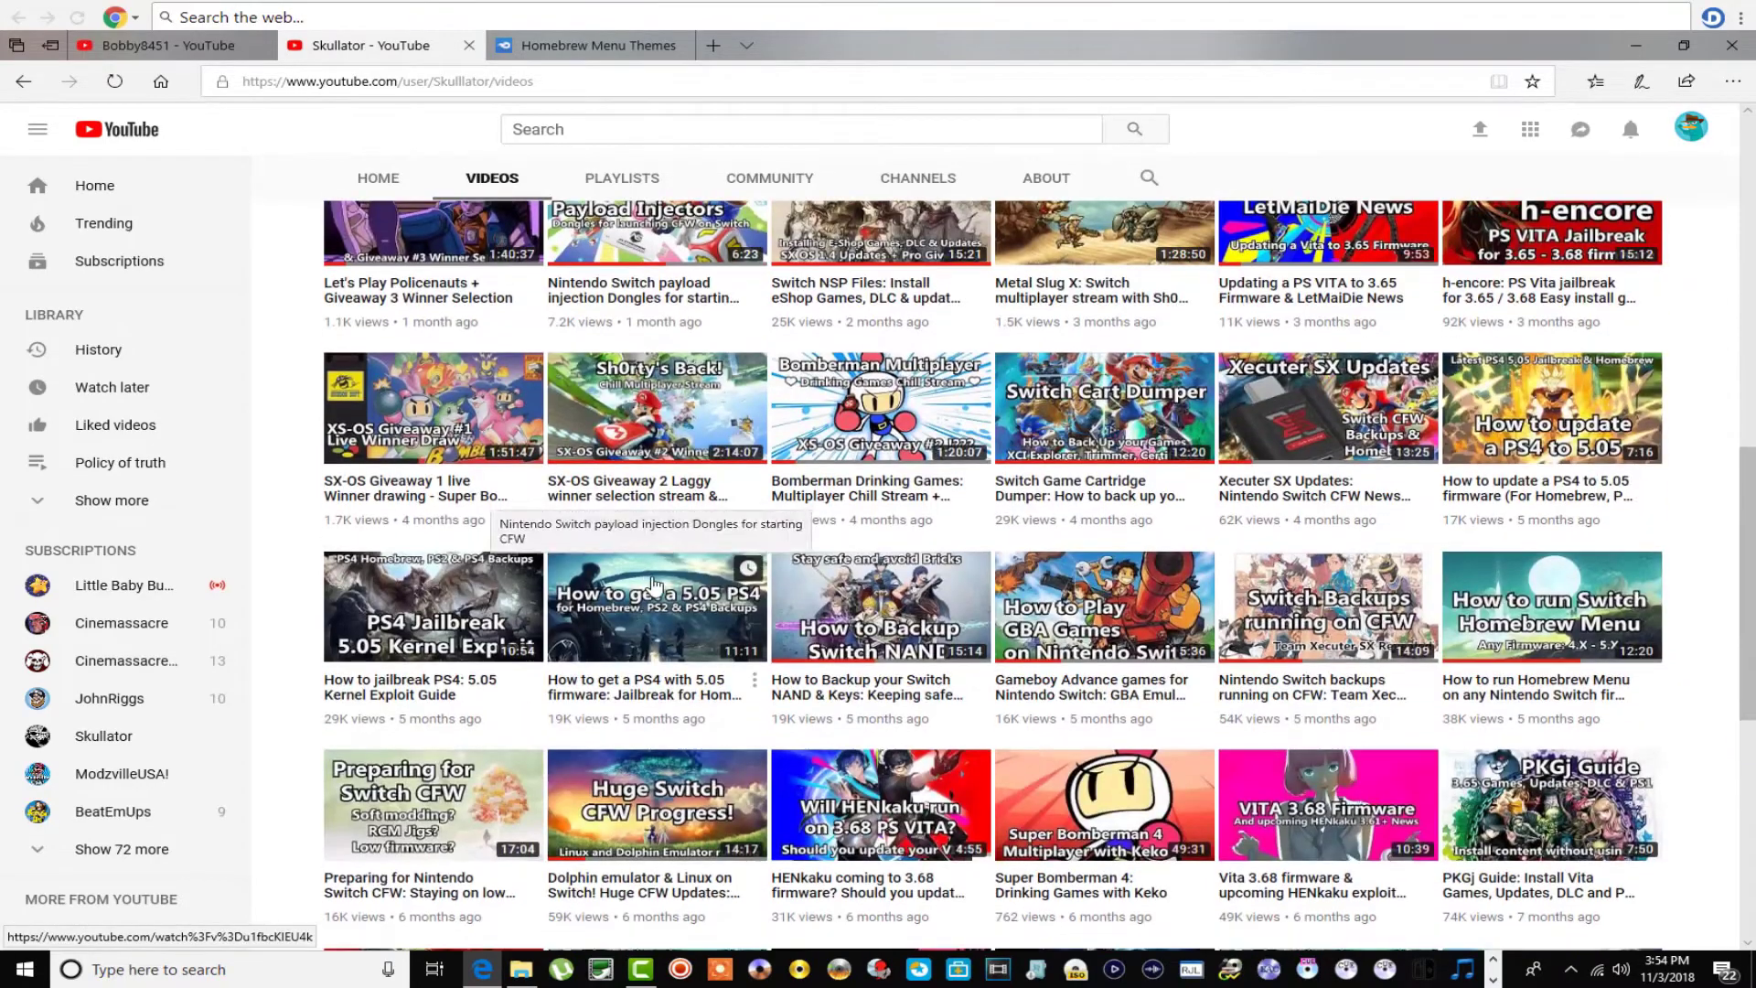
pyautogui.scroll(-2, 654, 585)
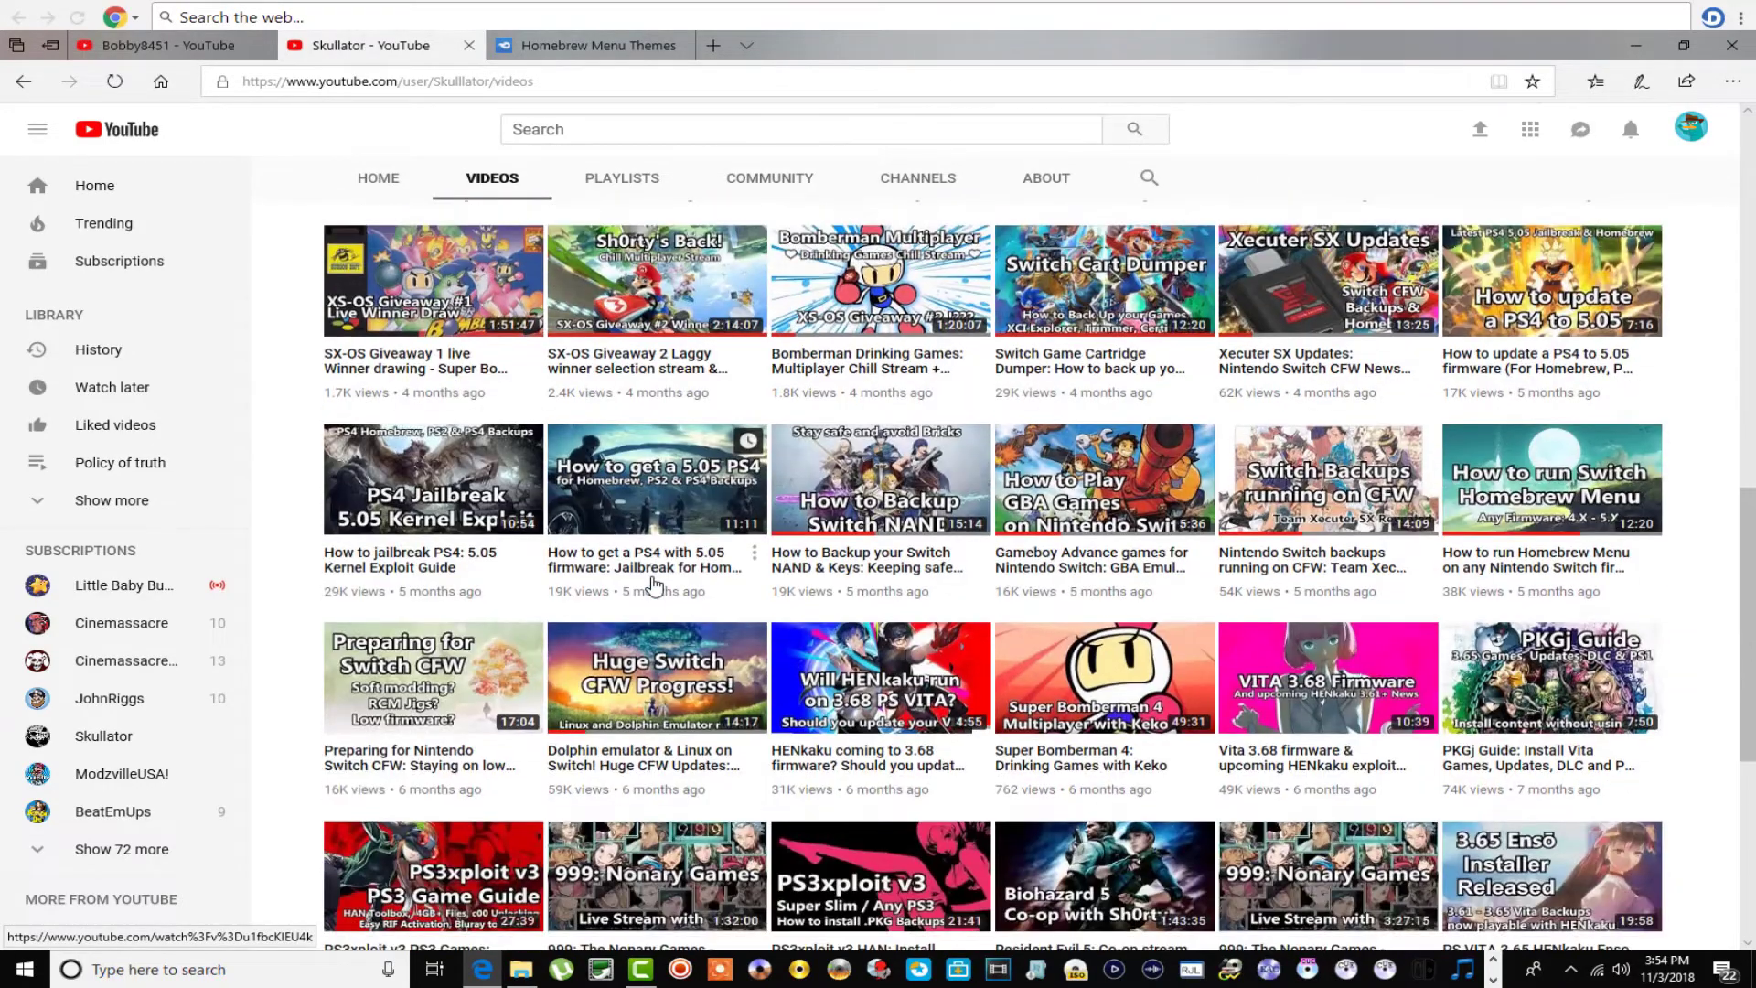
pyautogui.scroll(15, 654, 585)
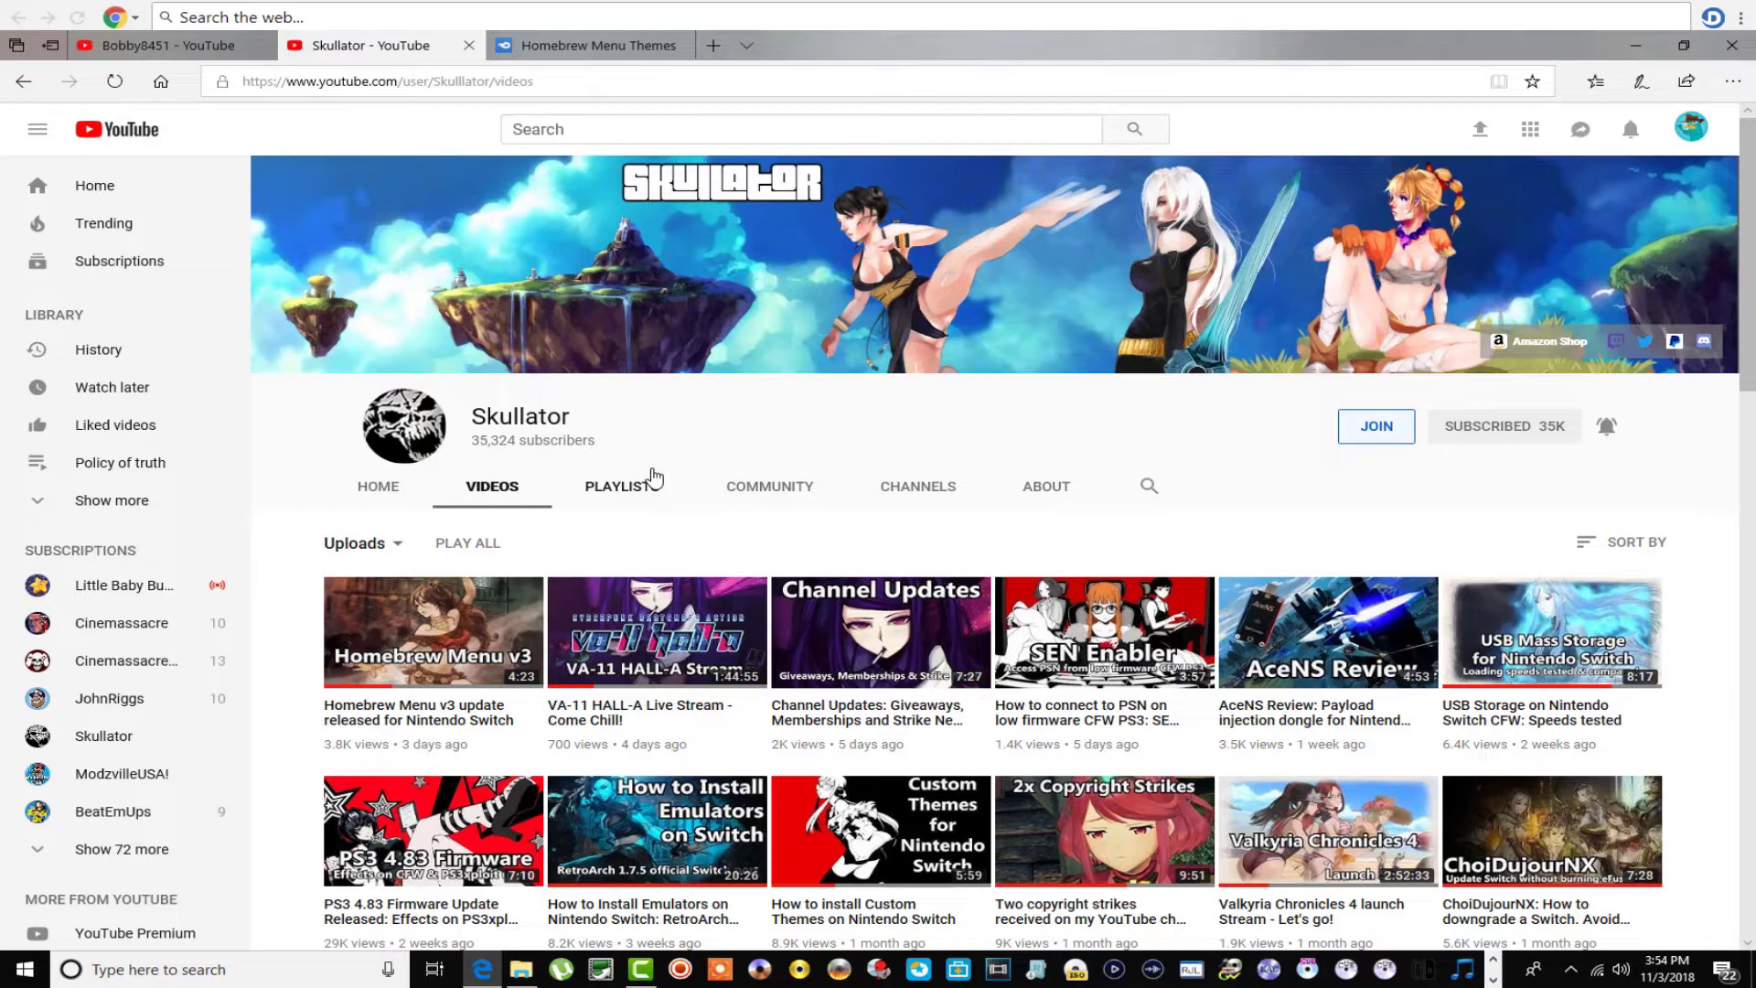
pyautogui.click(147, 46)
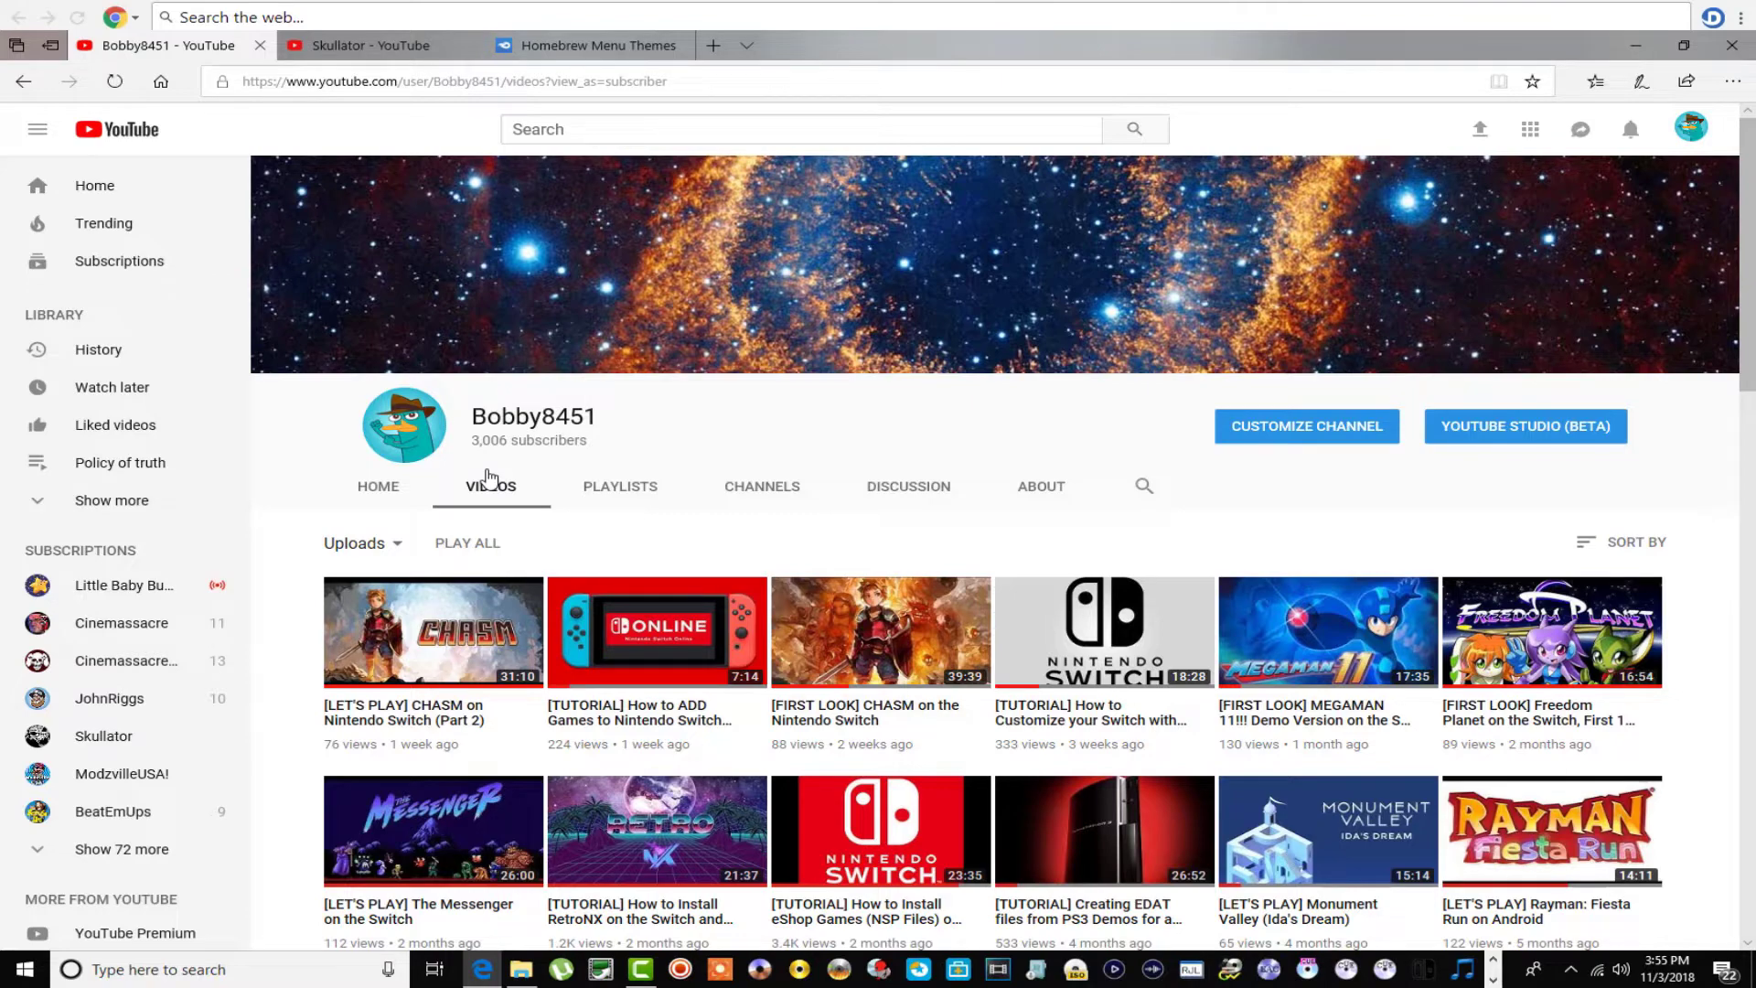
# Extract Homebrew Menu Themes.rar into a Homebrew Menu Themes desktop folder and open it.
pyautogui.click(1644, 47)
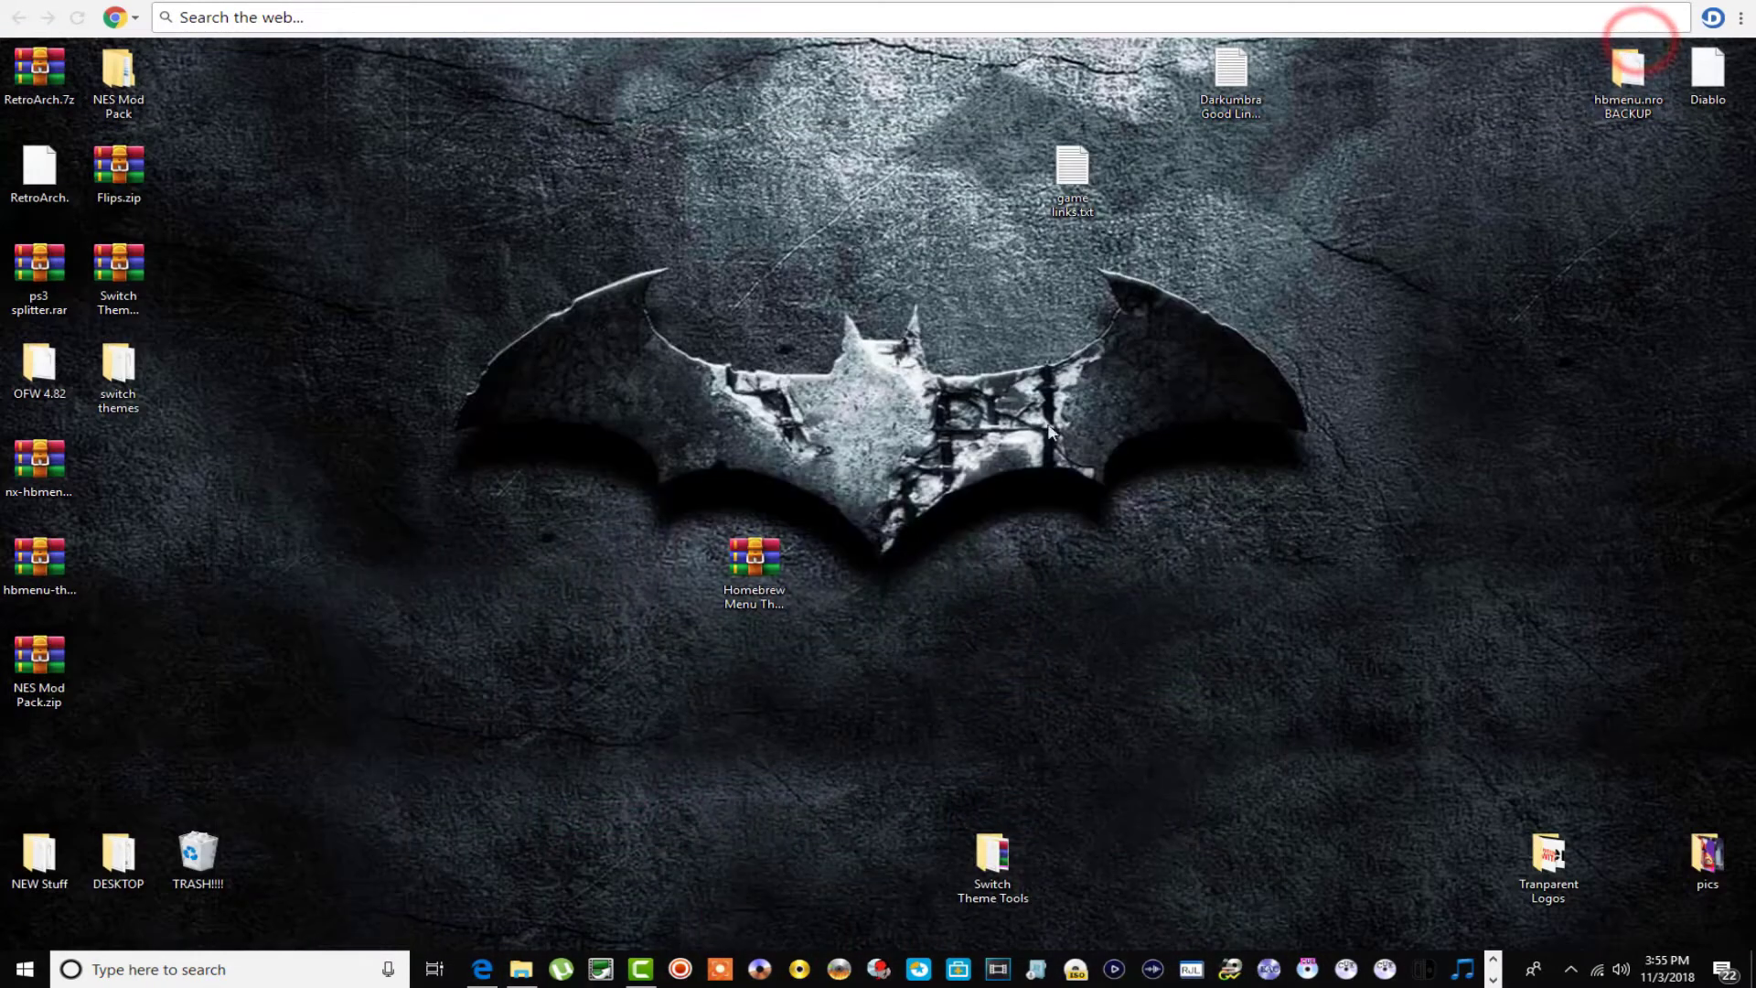
pyautogui.moveTo(734, 560); pyautogui.dragTo(906, 448)
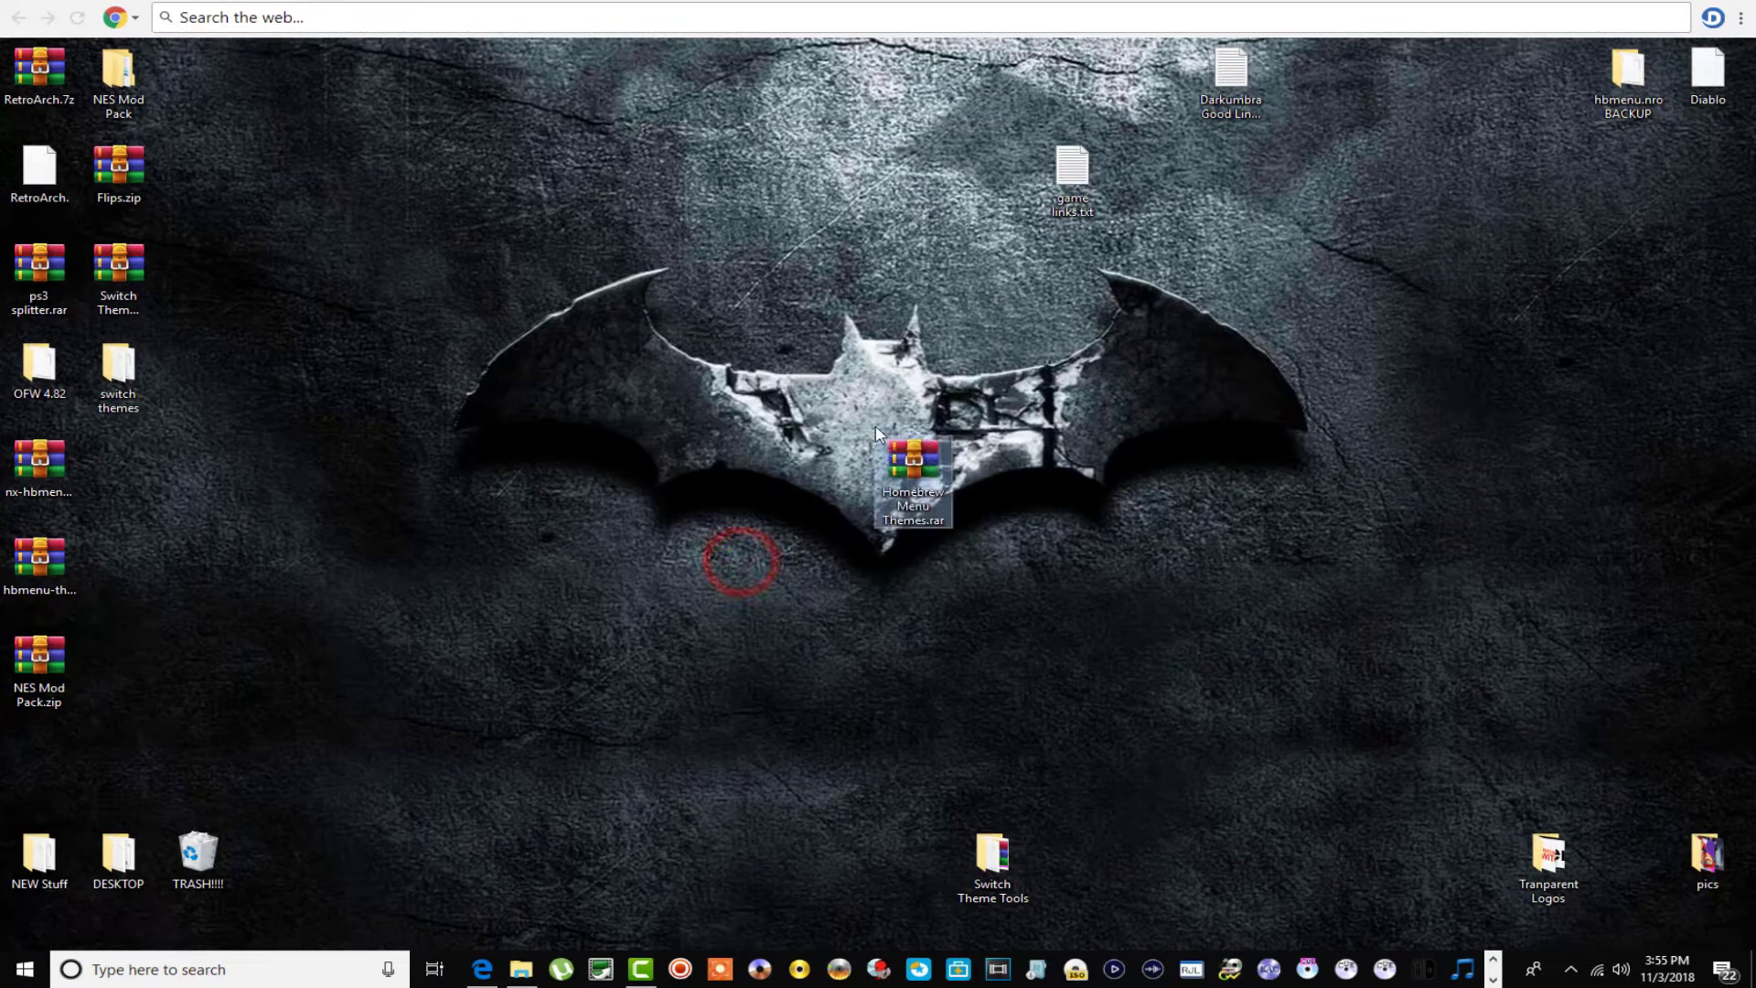
pyautogui.rightClick(906, 446)
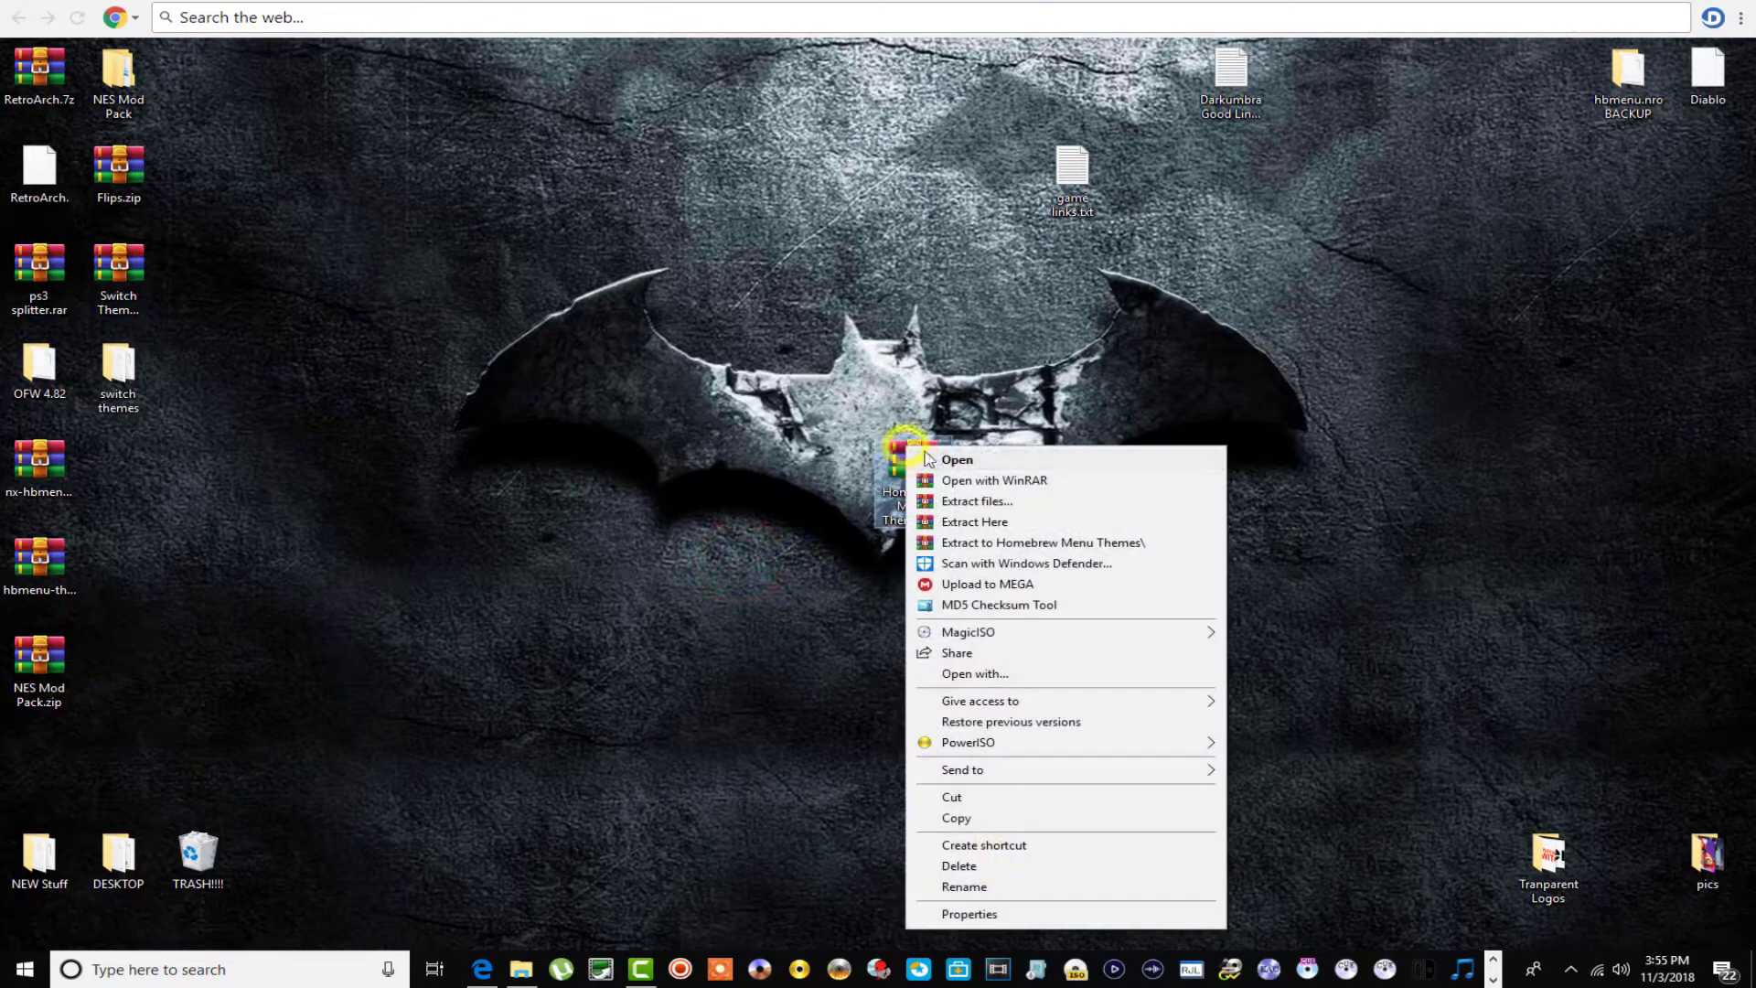
pyautogui.click(959, 542)
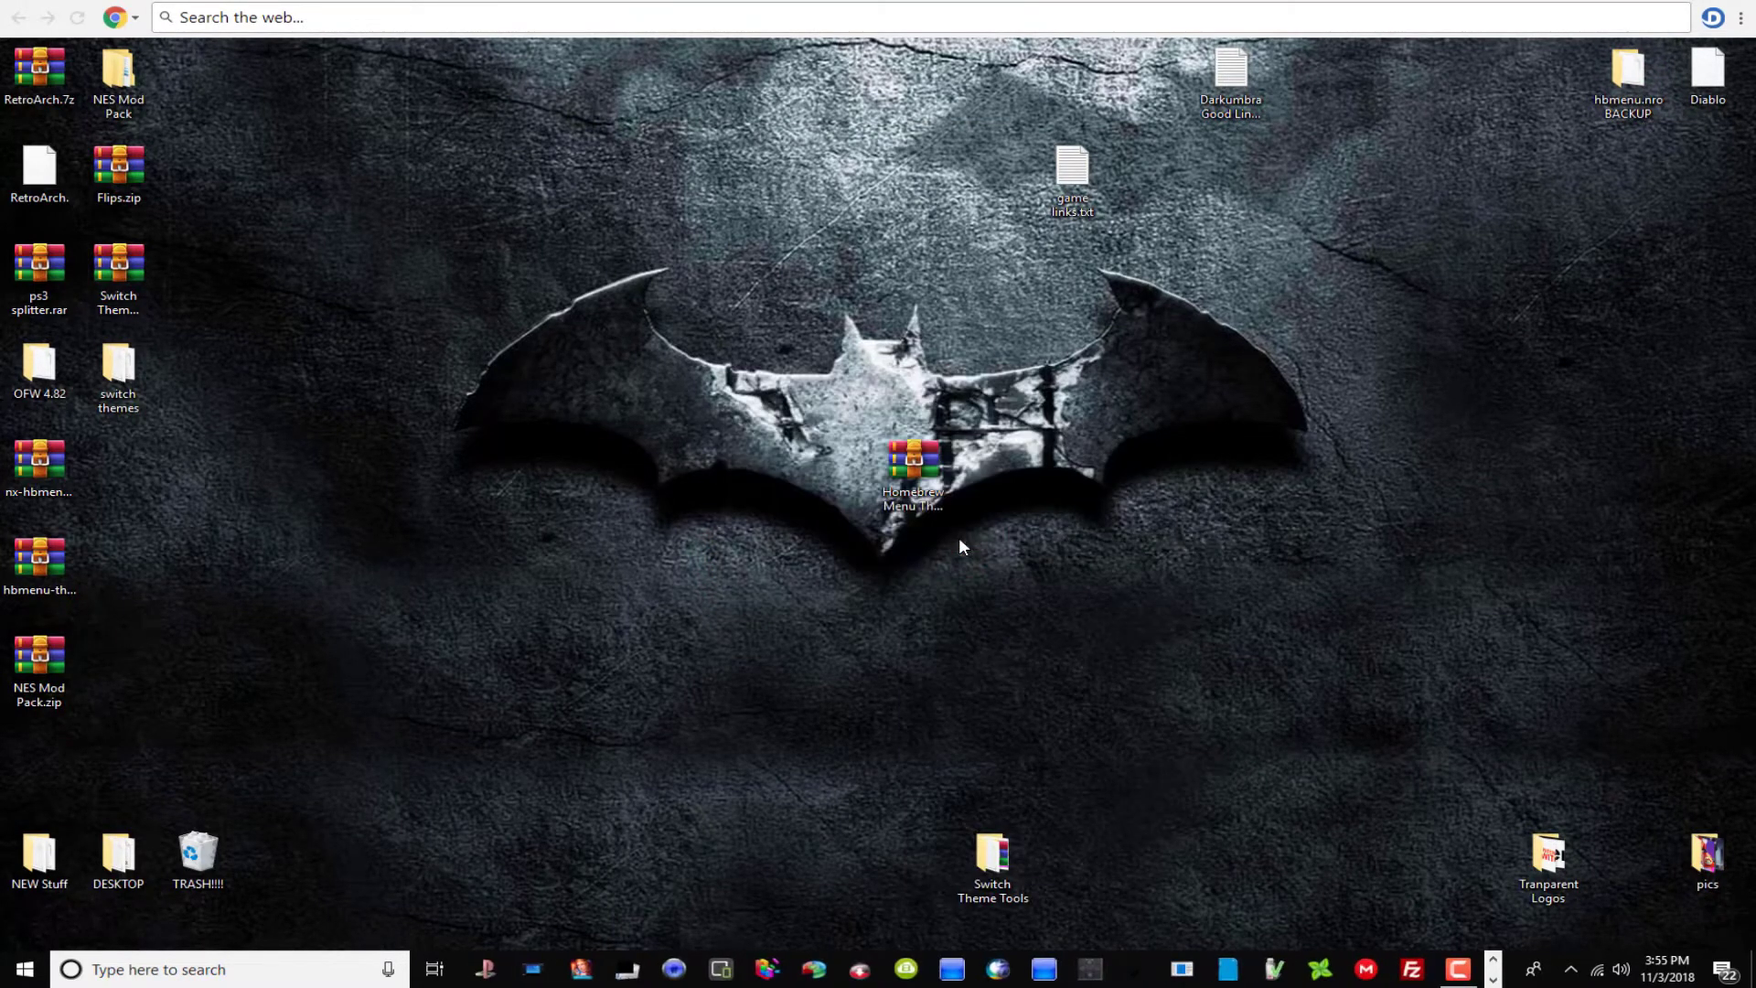
pyautogui.moveTo(69, 771); pyautogui.dragTo(1005, 479)
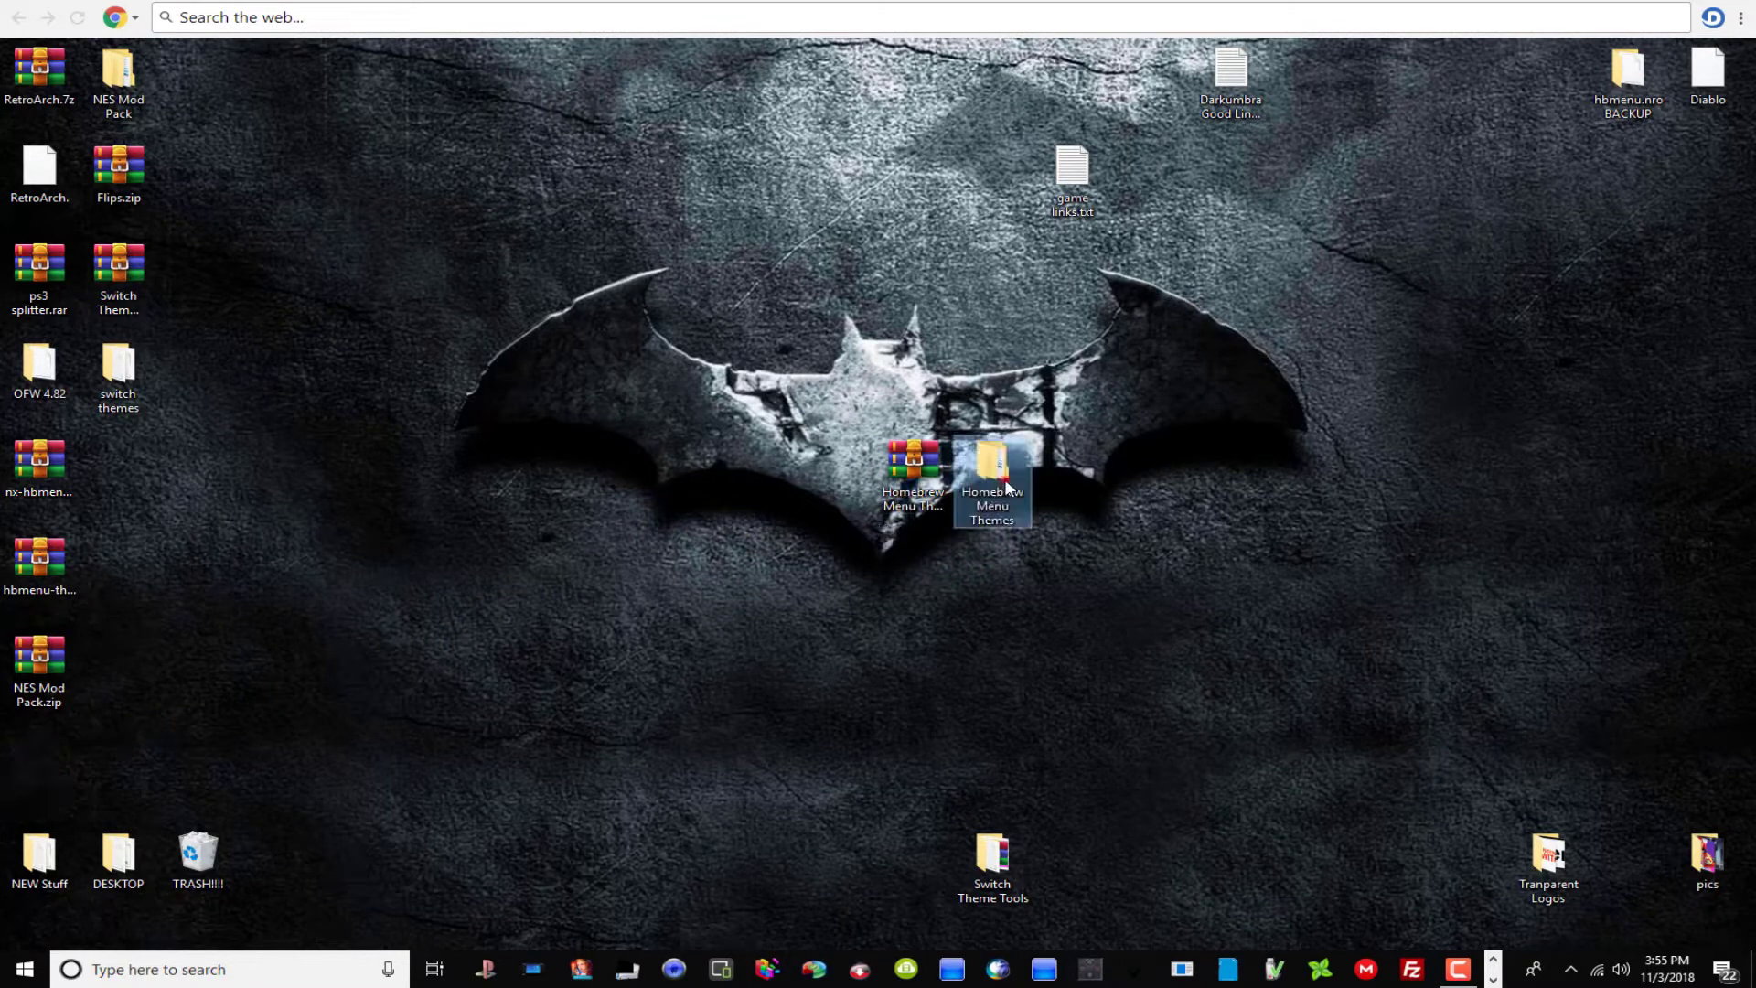
pyautogui.doubleClick(1005, 485)
pyautogui.moveTo(630, 212); pyautogui.dragTo(1309, 217)
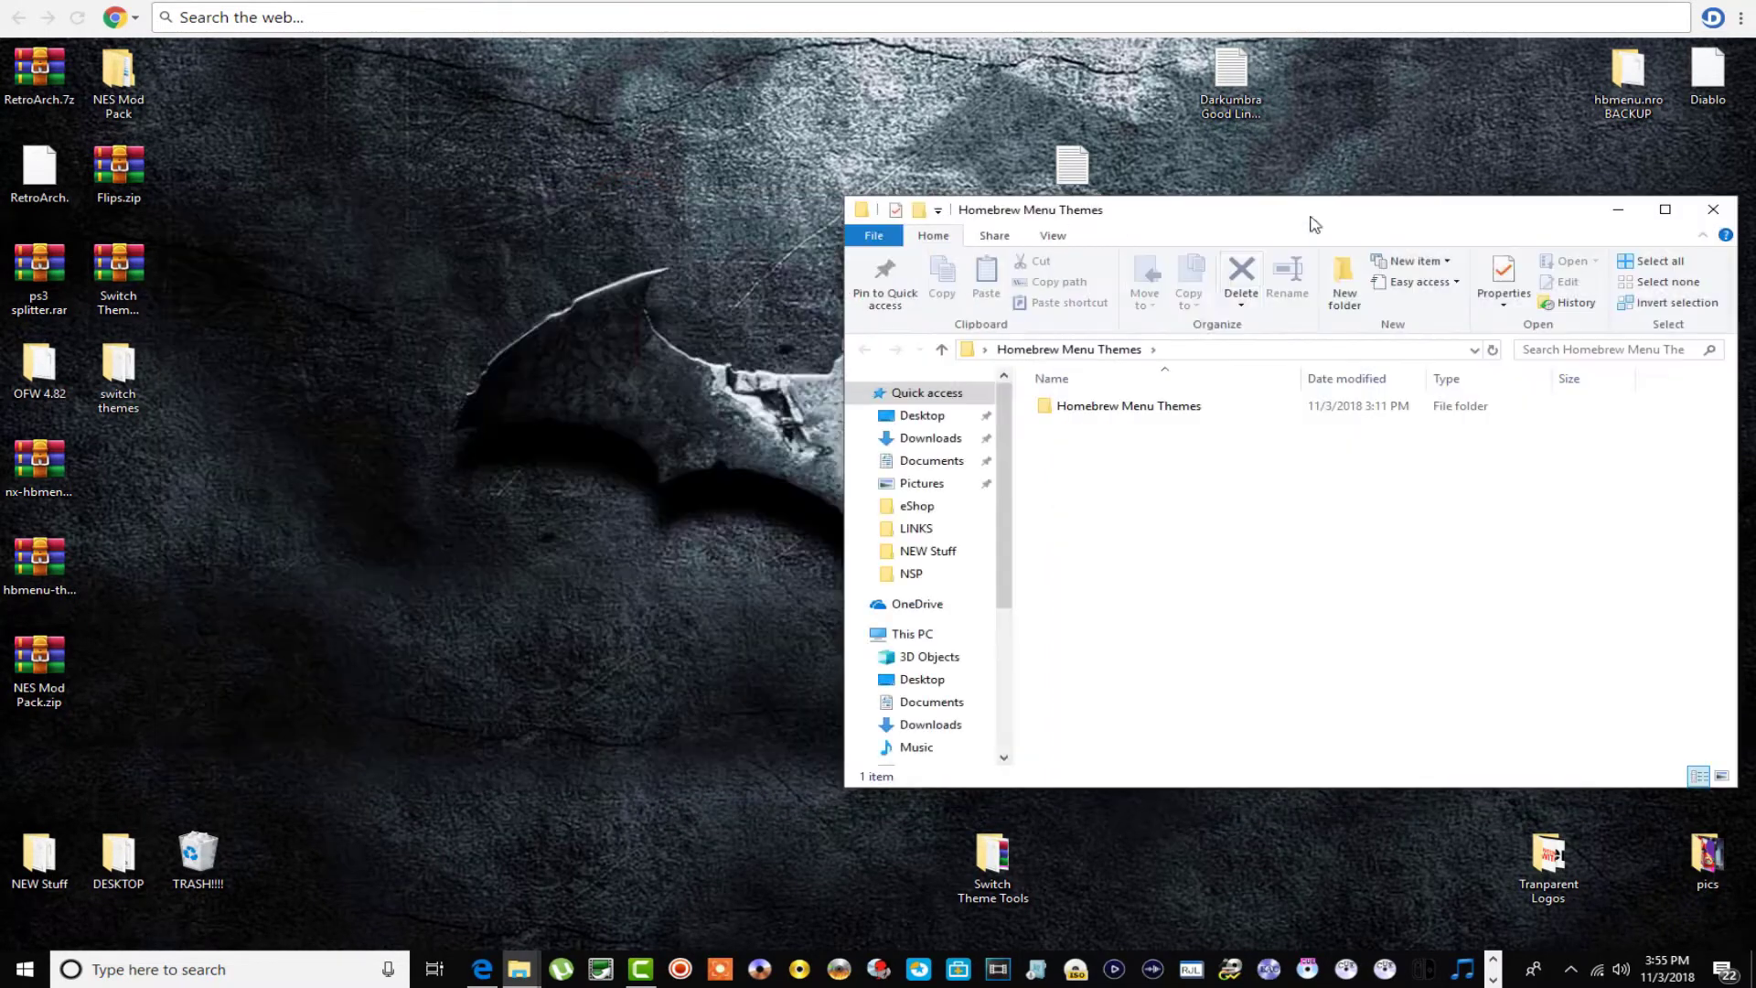
# Open the inner theme folder and place it beside the SWITCH (G:) window showing the old hbmenu.nro.
pyautogui.doubleClick(1123, 412)
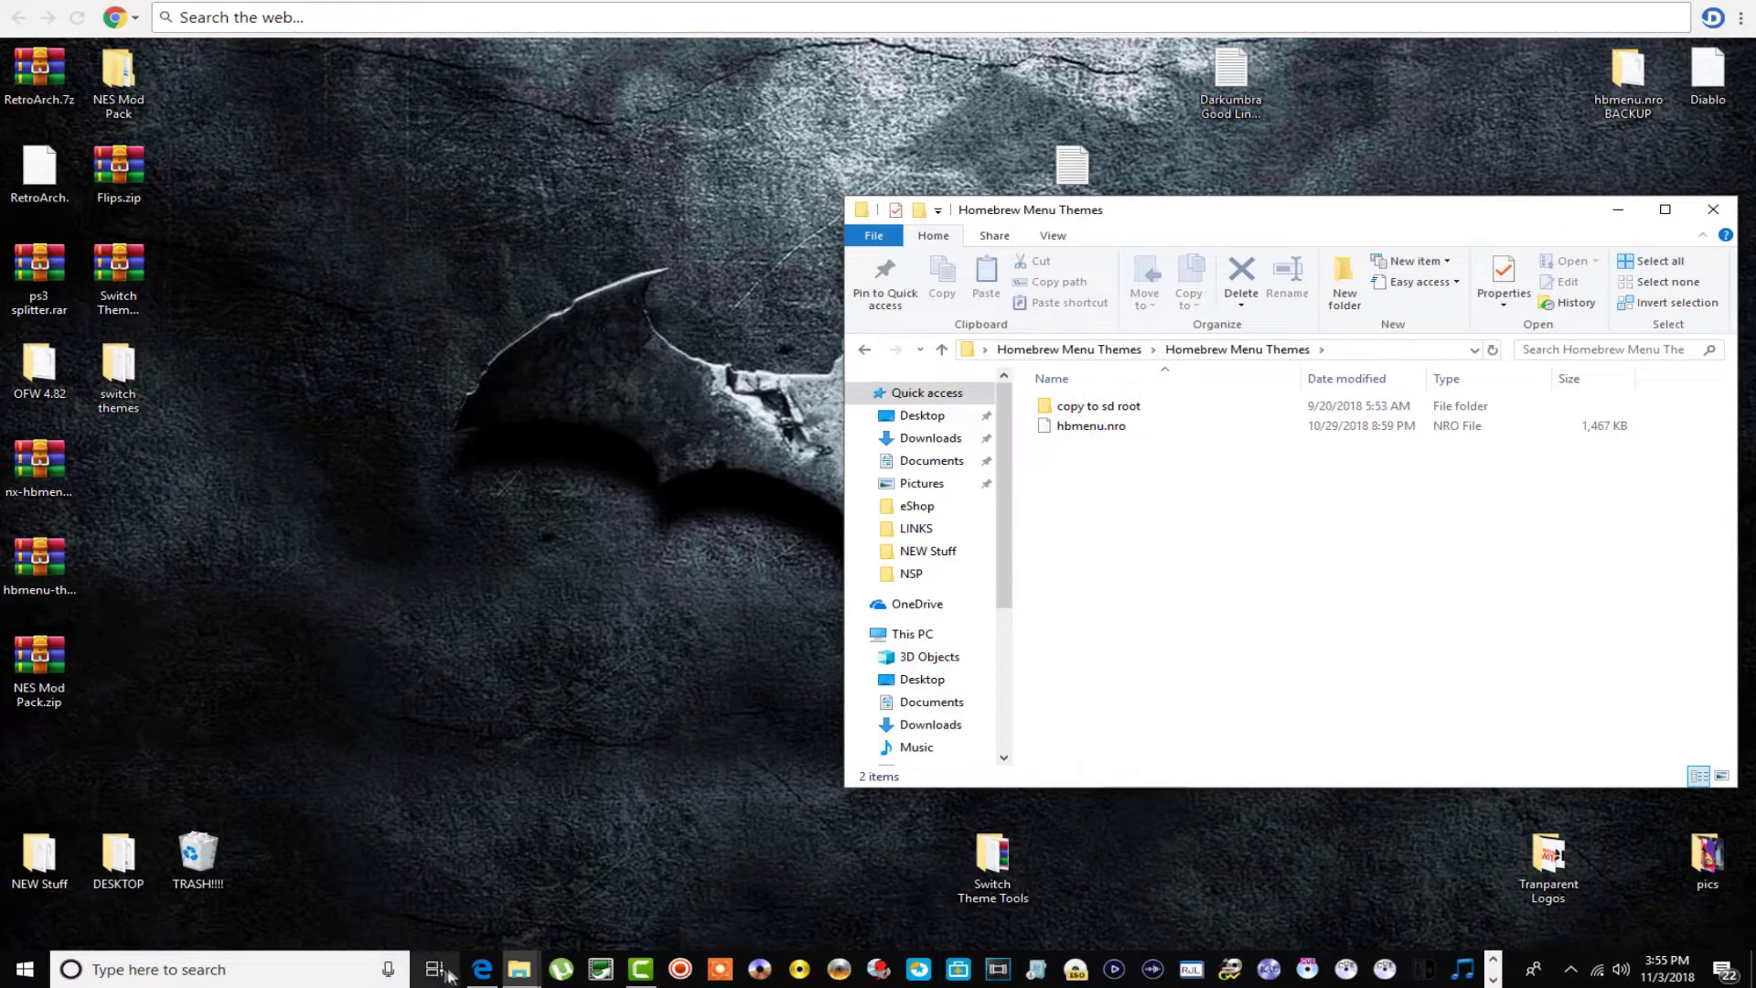
pyautogui.moveTo(519, 975)
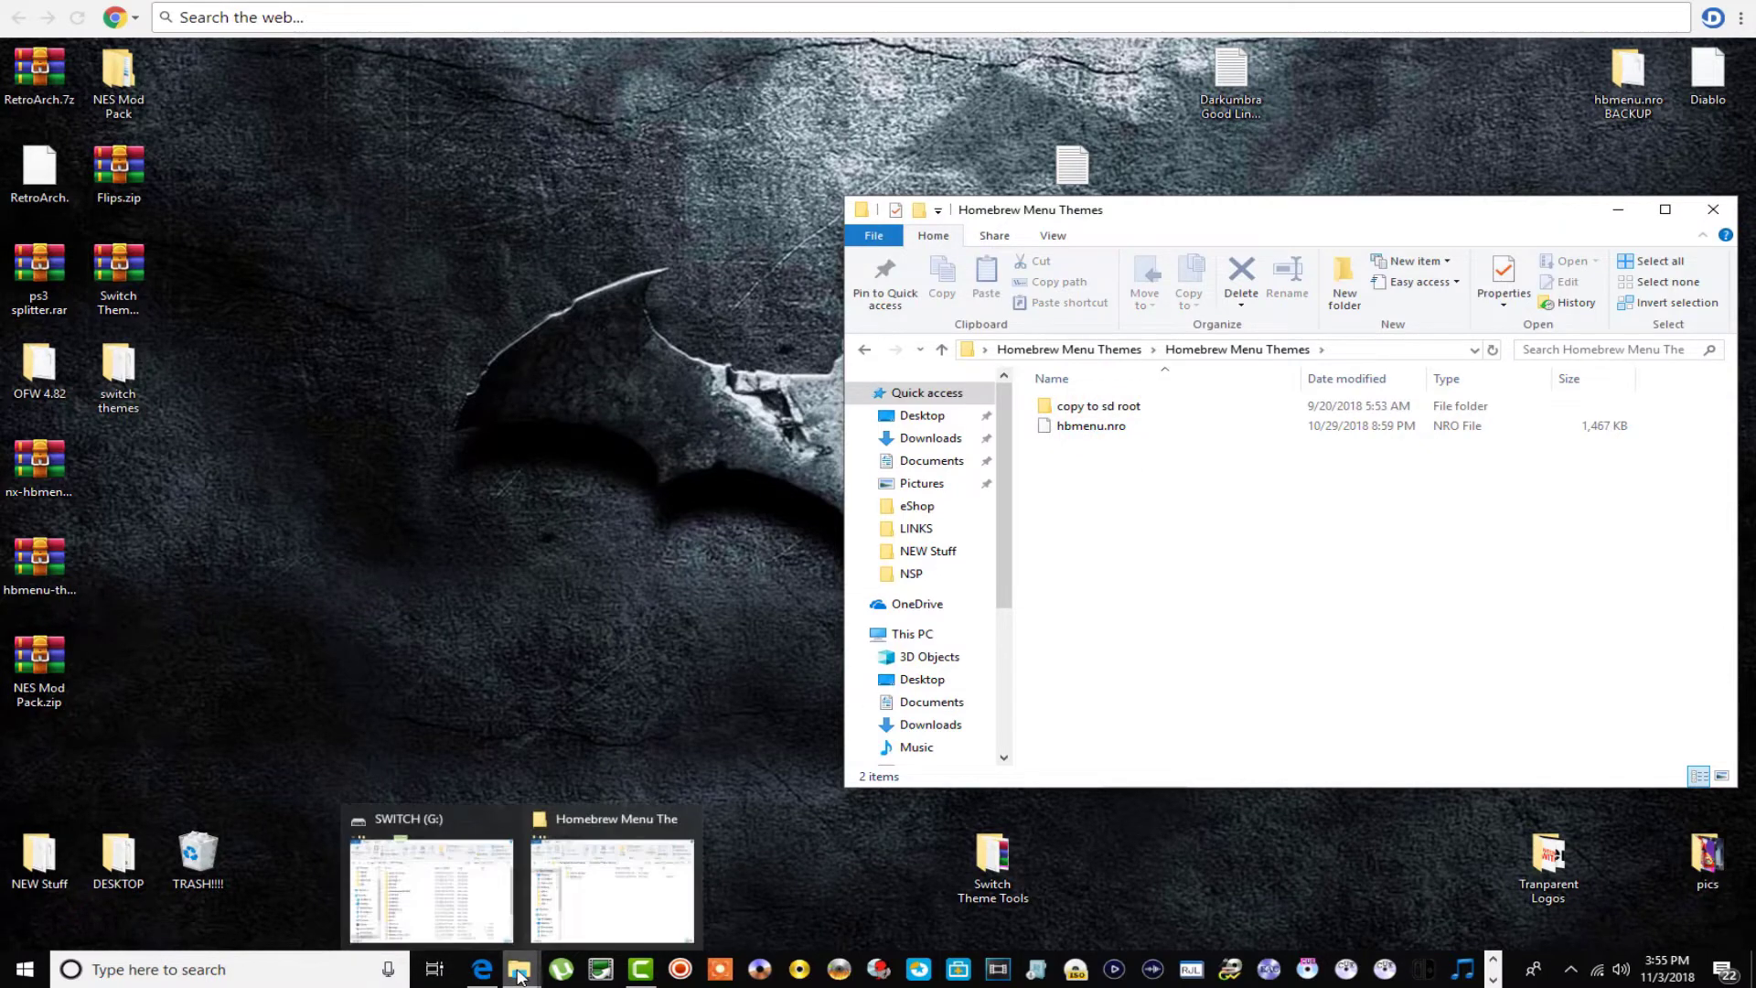
pyautogui.click(453, 834)
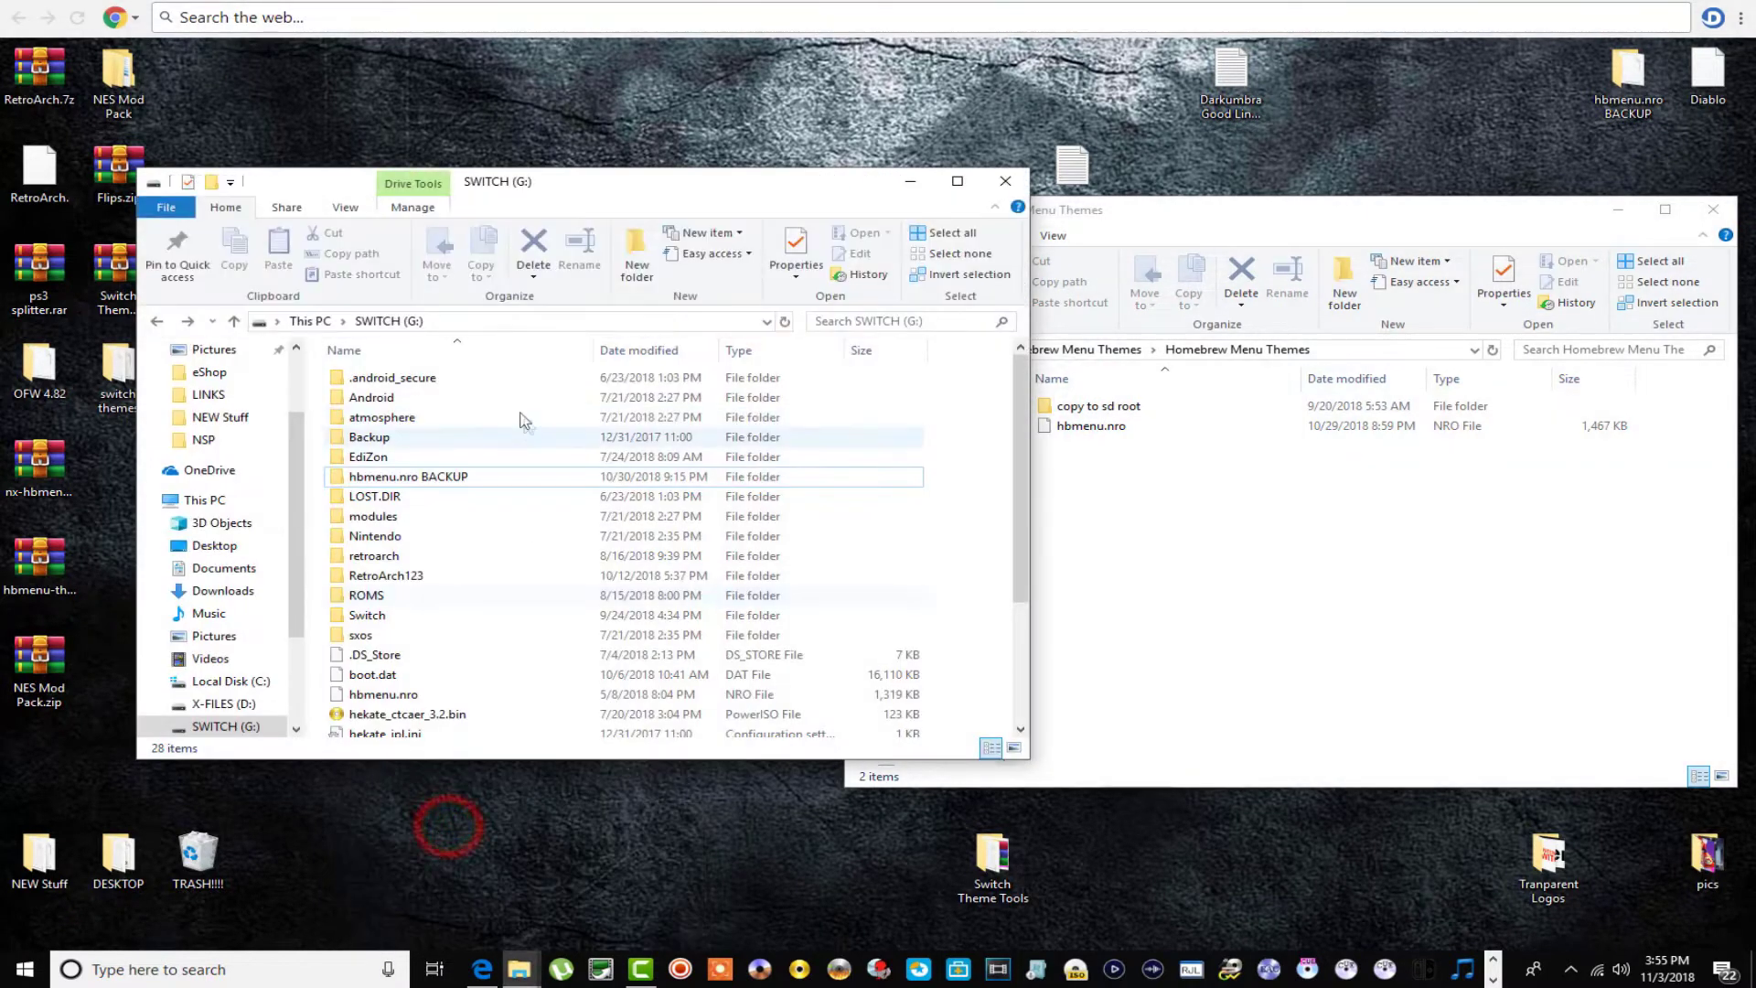
pyautogui.moveTo(703, 173); pyautogui.dragTo(546, 205)
pyautogui.scroll(-3, 357, 615)
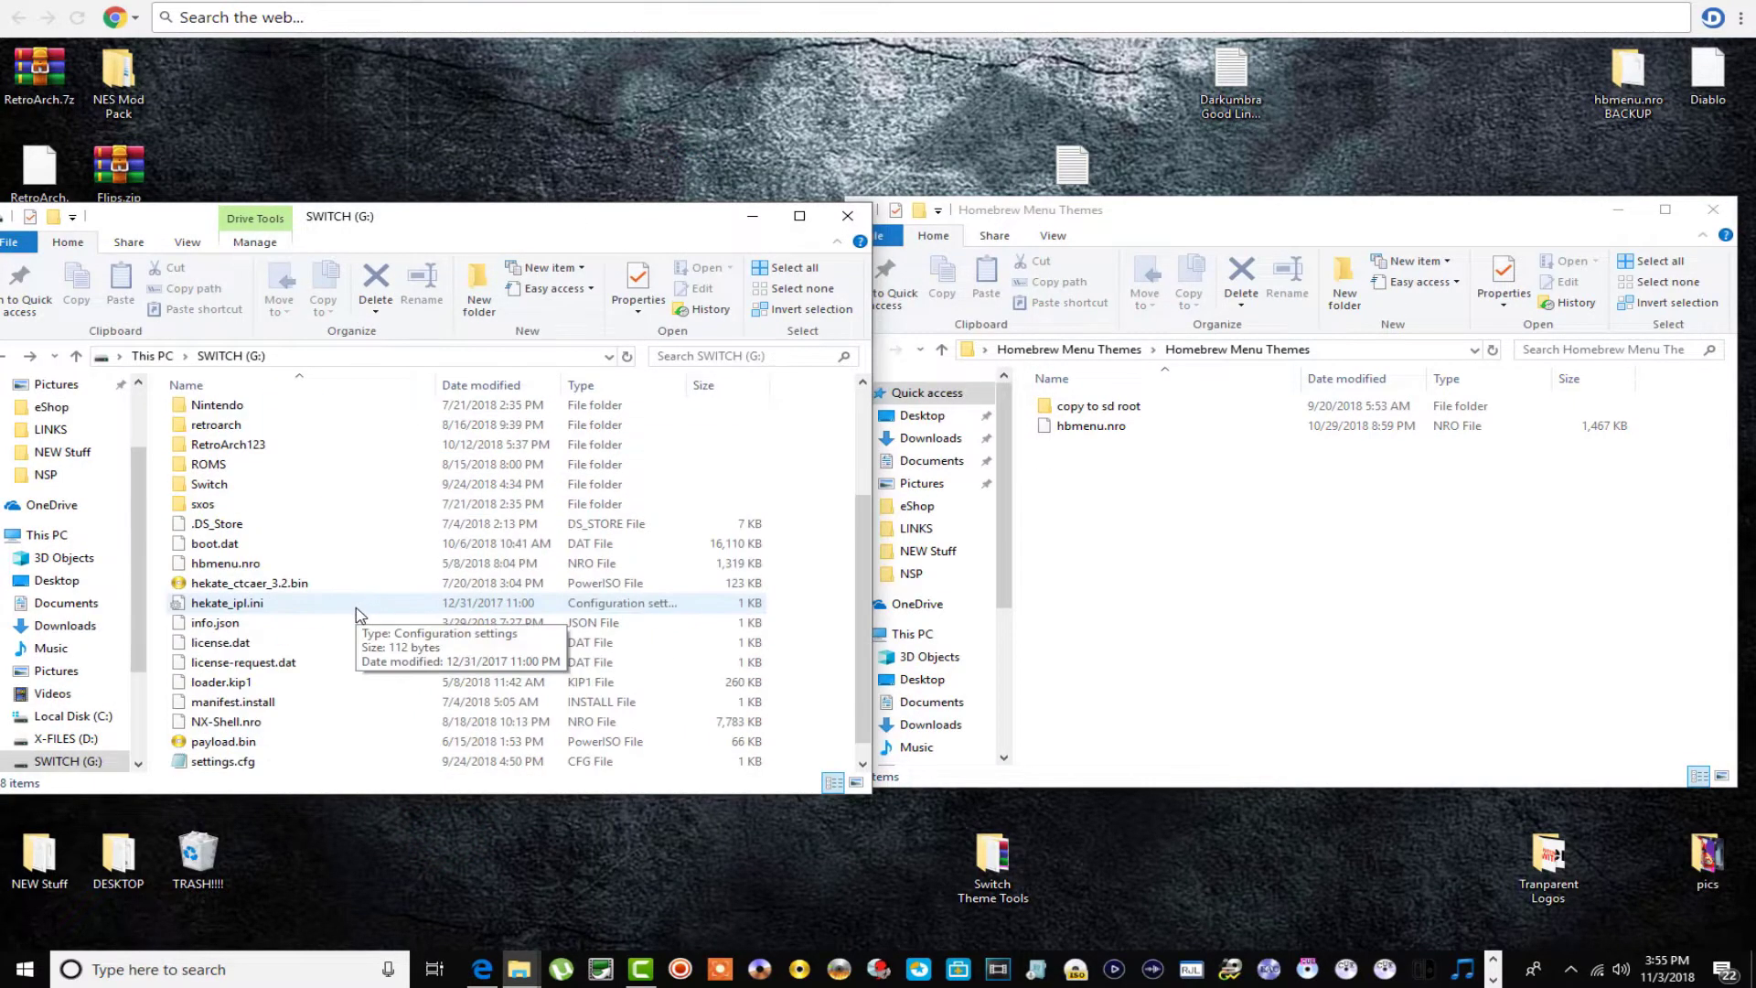
pyautogui.click(253, 565)
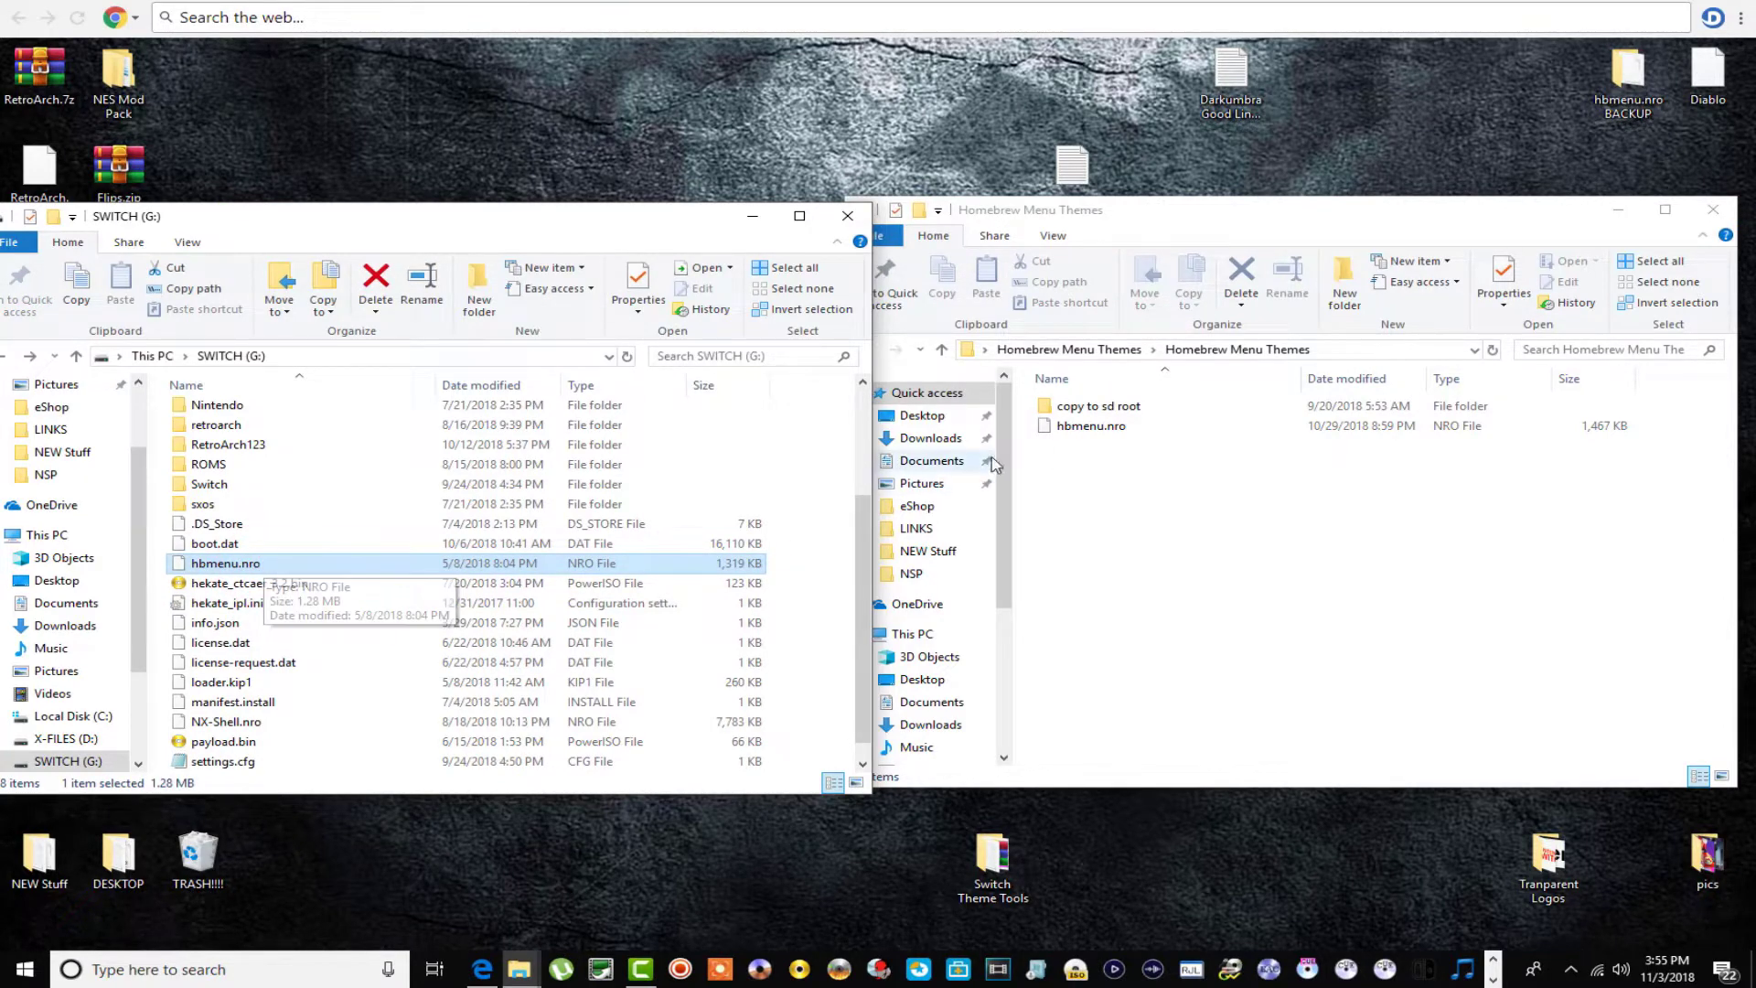
# Copy the 1,467 KB hbmenu.nro from the theme pack onto SWITCH (G:), replacing the old file.
pyautogui.click(1065, 427)
pyautogui.rightClick(1066, 428)
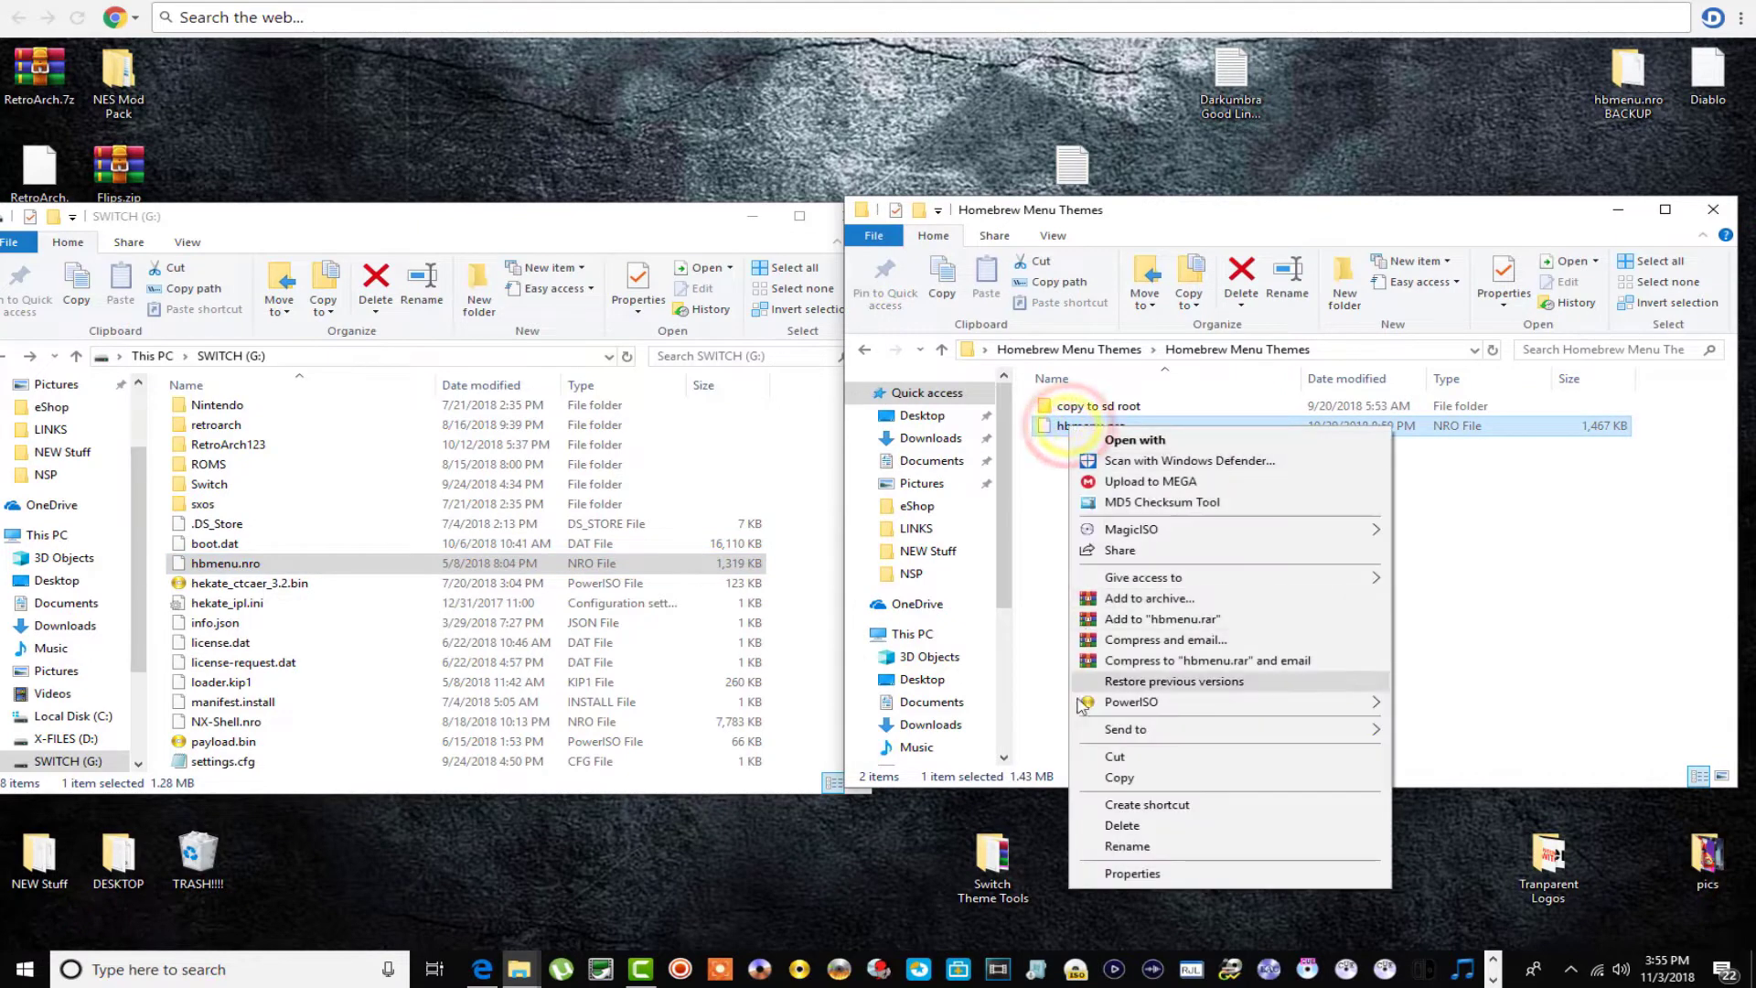
pyautogui.click(1084, 777)
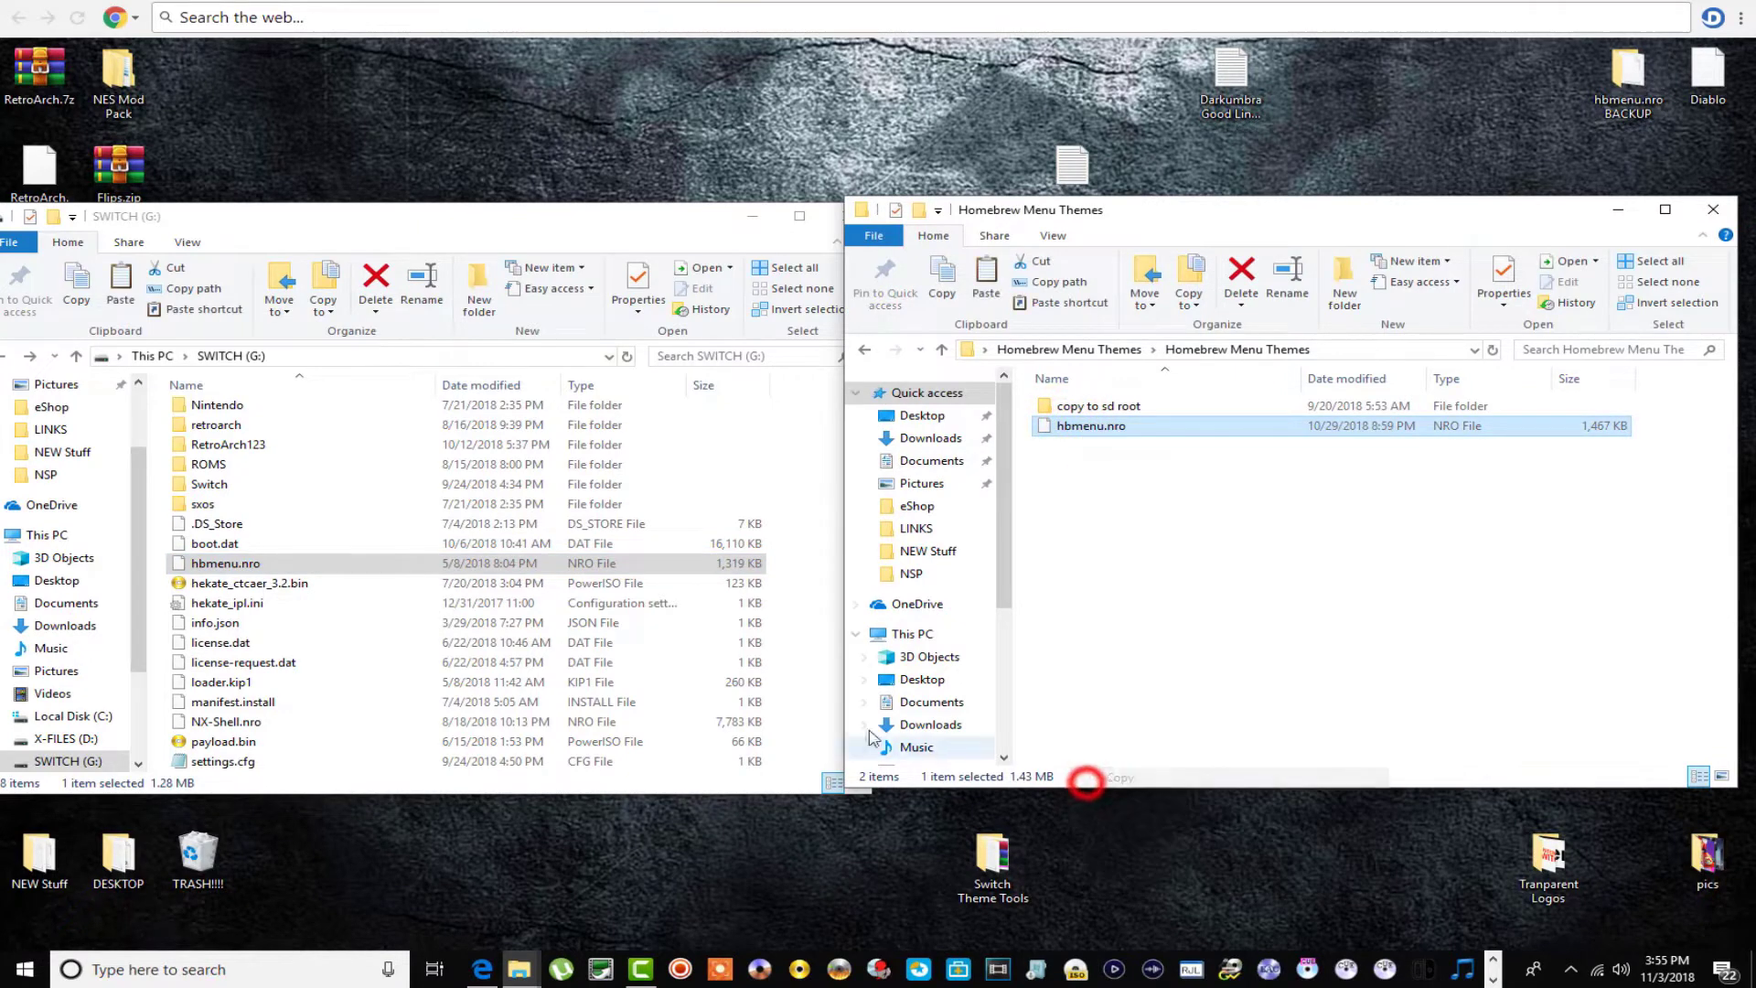
pyautogui.rightClick(156, 579)
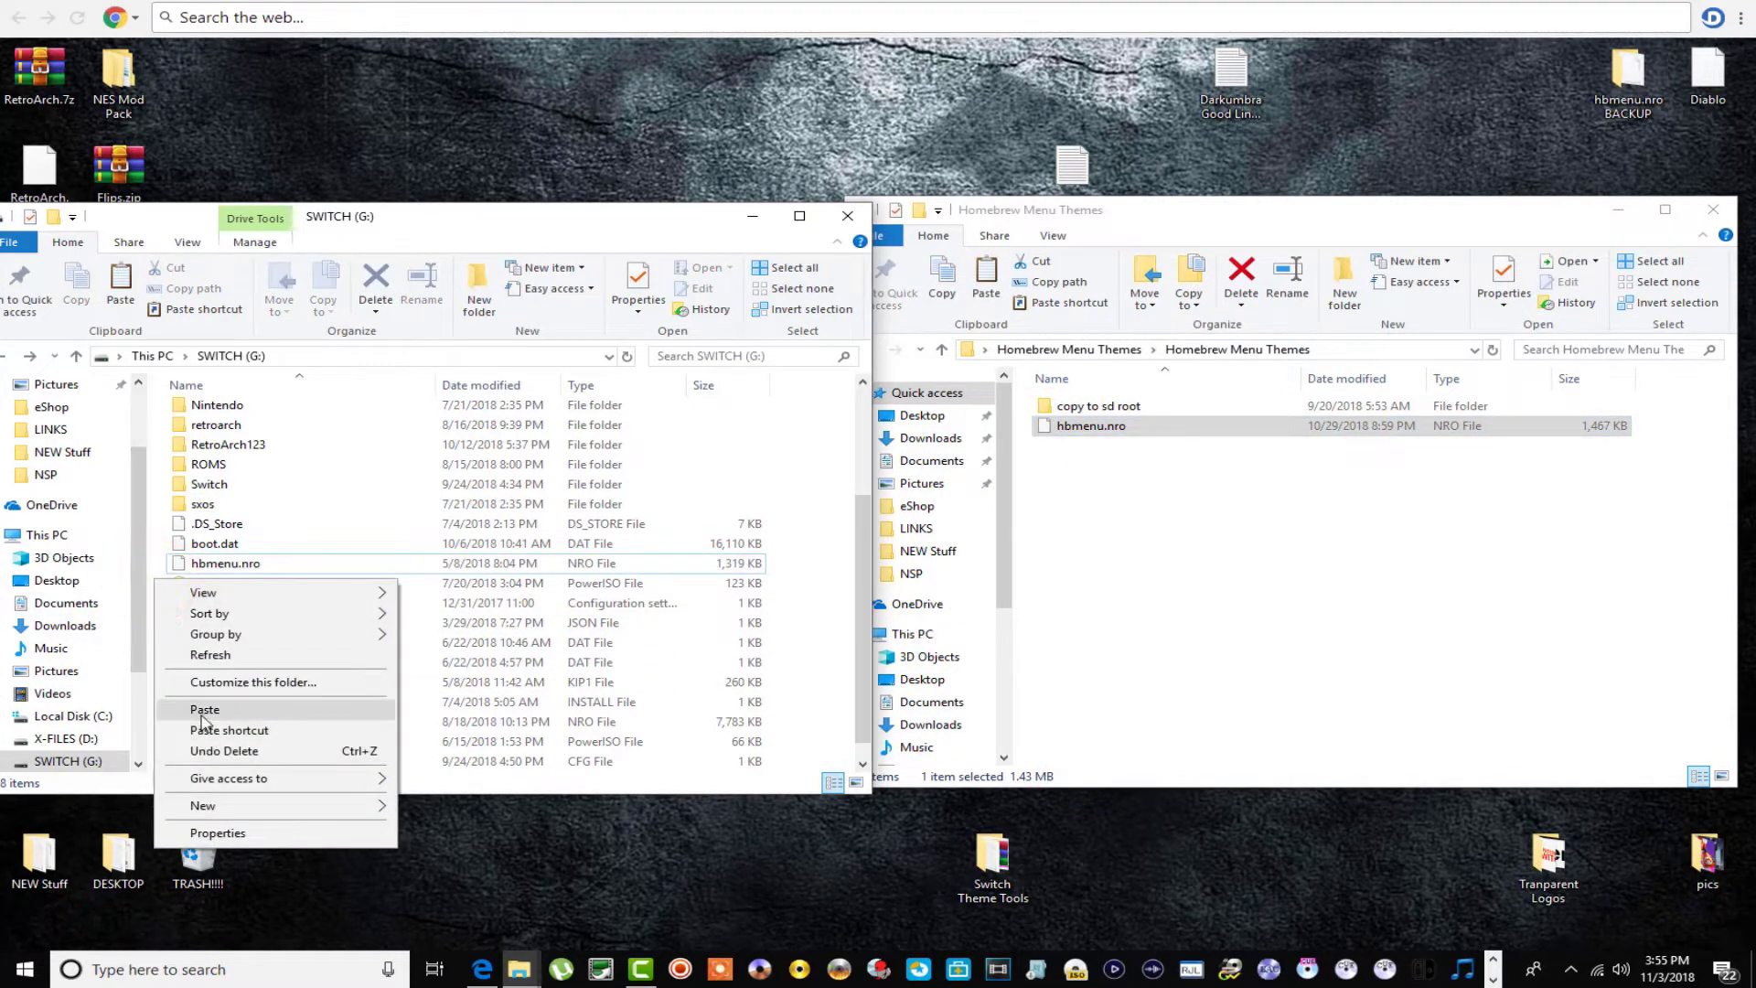
pyautogui.click(203, 710)
pyautogui.click(727, 362)
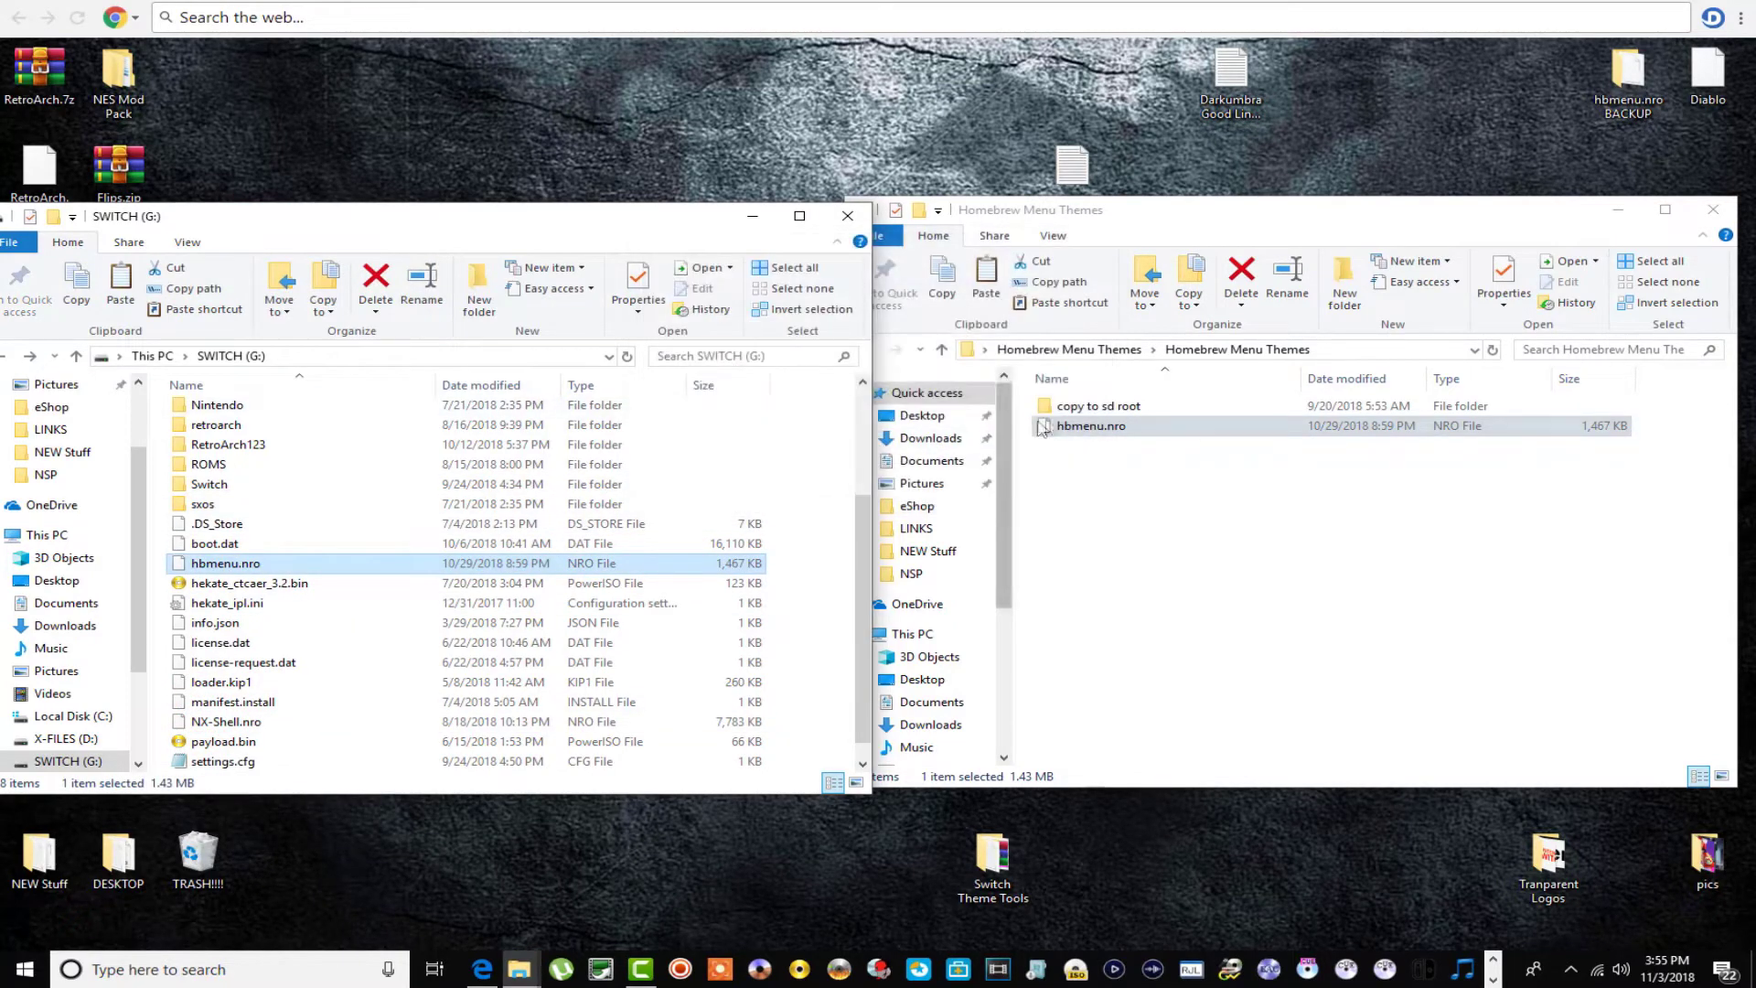
pyautogui.click(1105, 412)
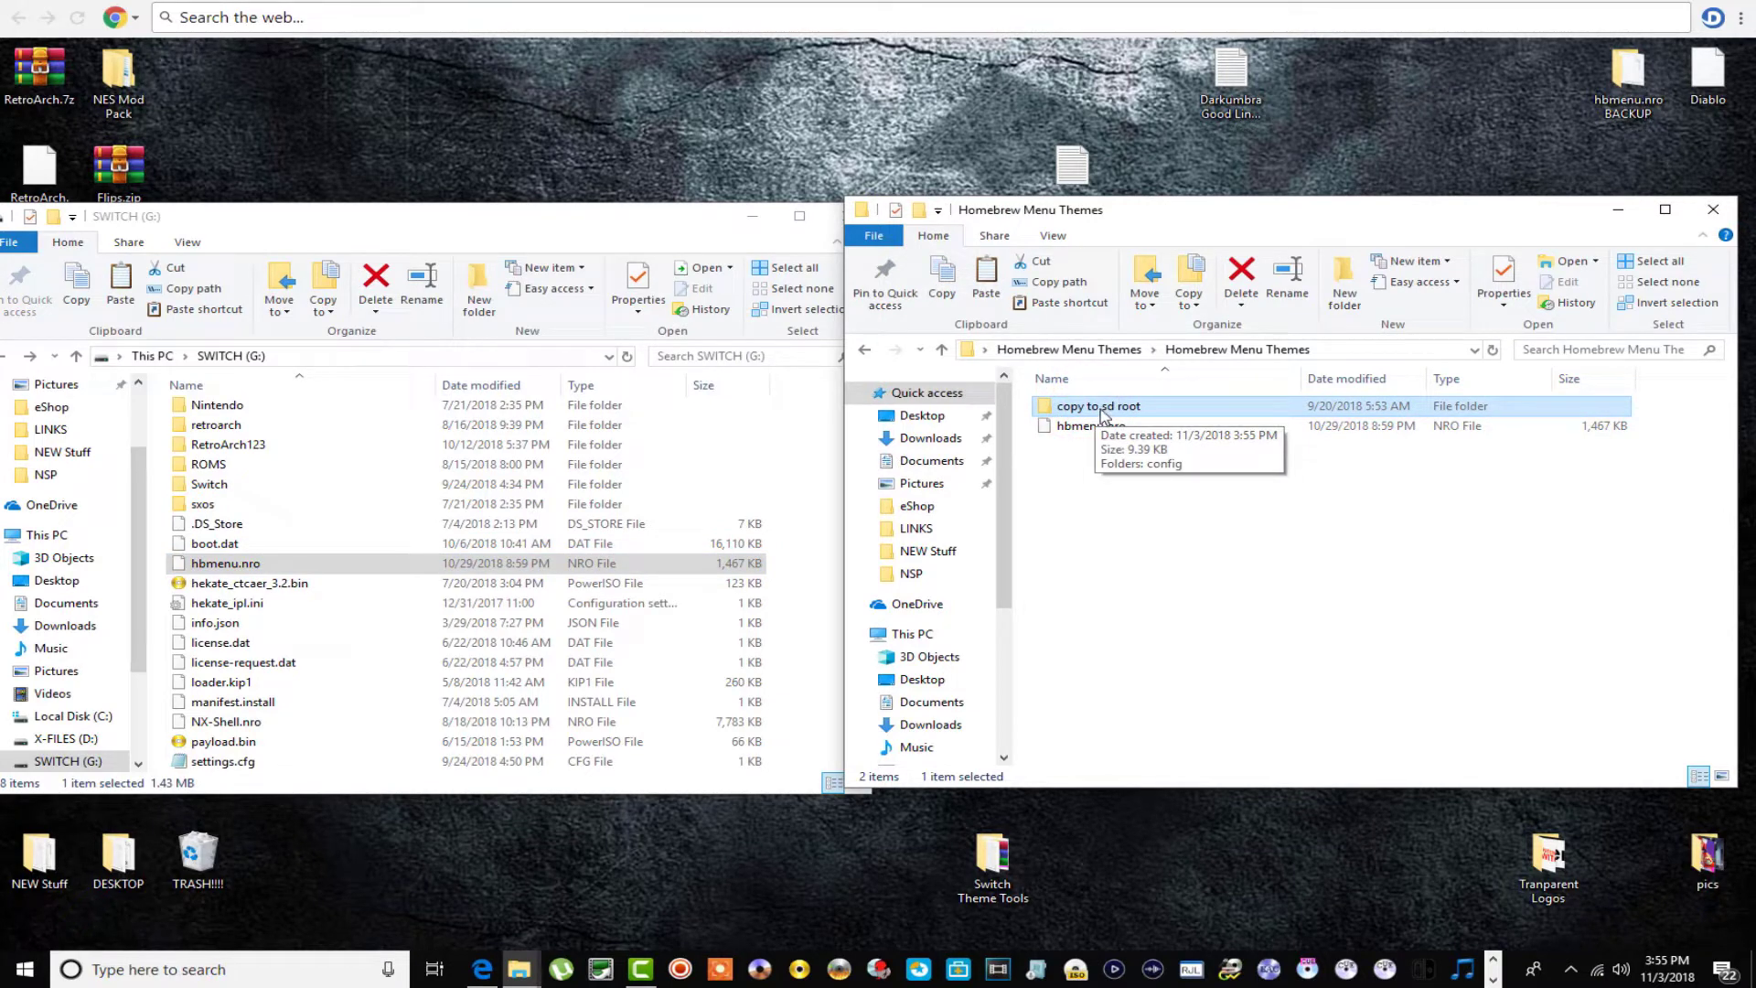
# Copy the config folder (19 items) from 'copy to sd root' into the SWITCH (G:) root.
pyautogui.doubleClick(1102, 408)
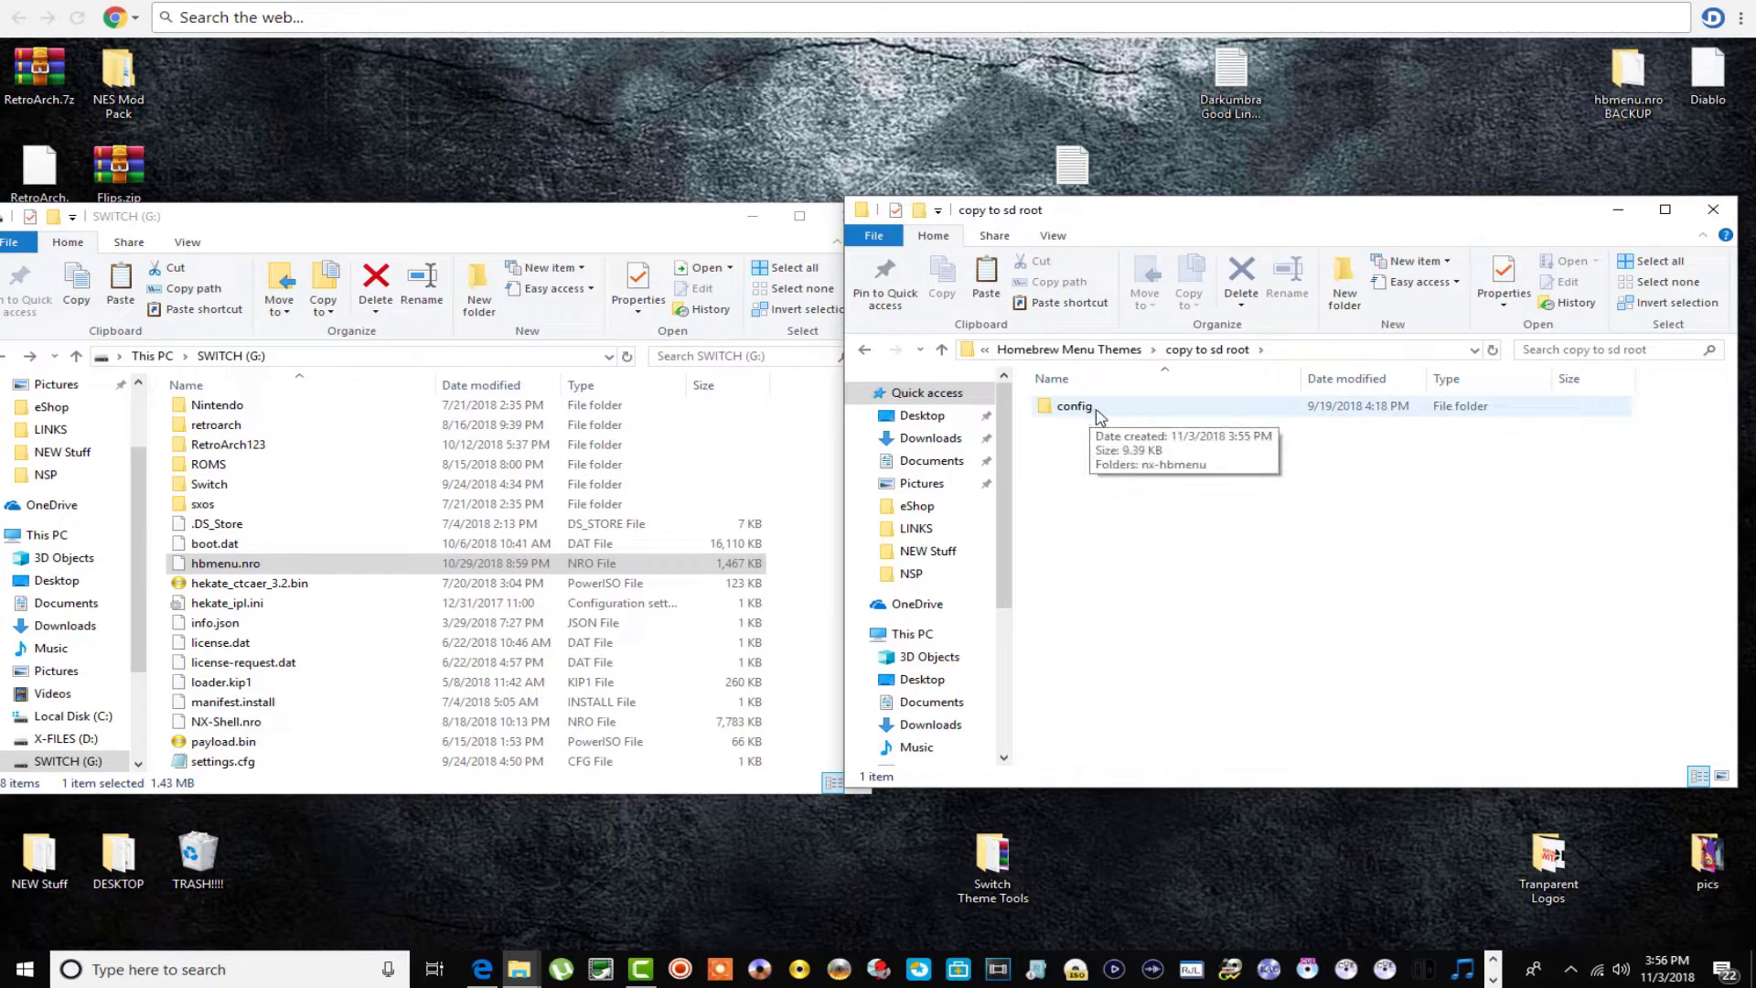
pyautogui.rightClick(1075, 409)
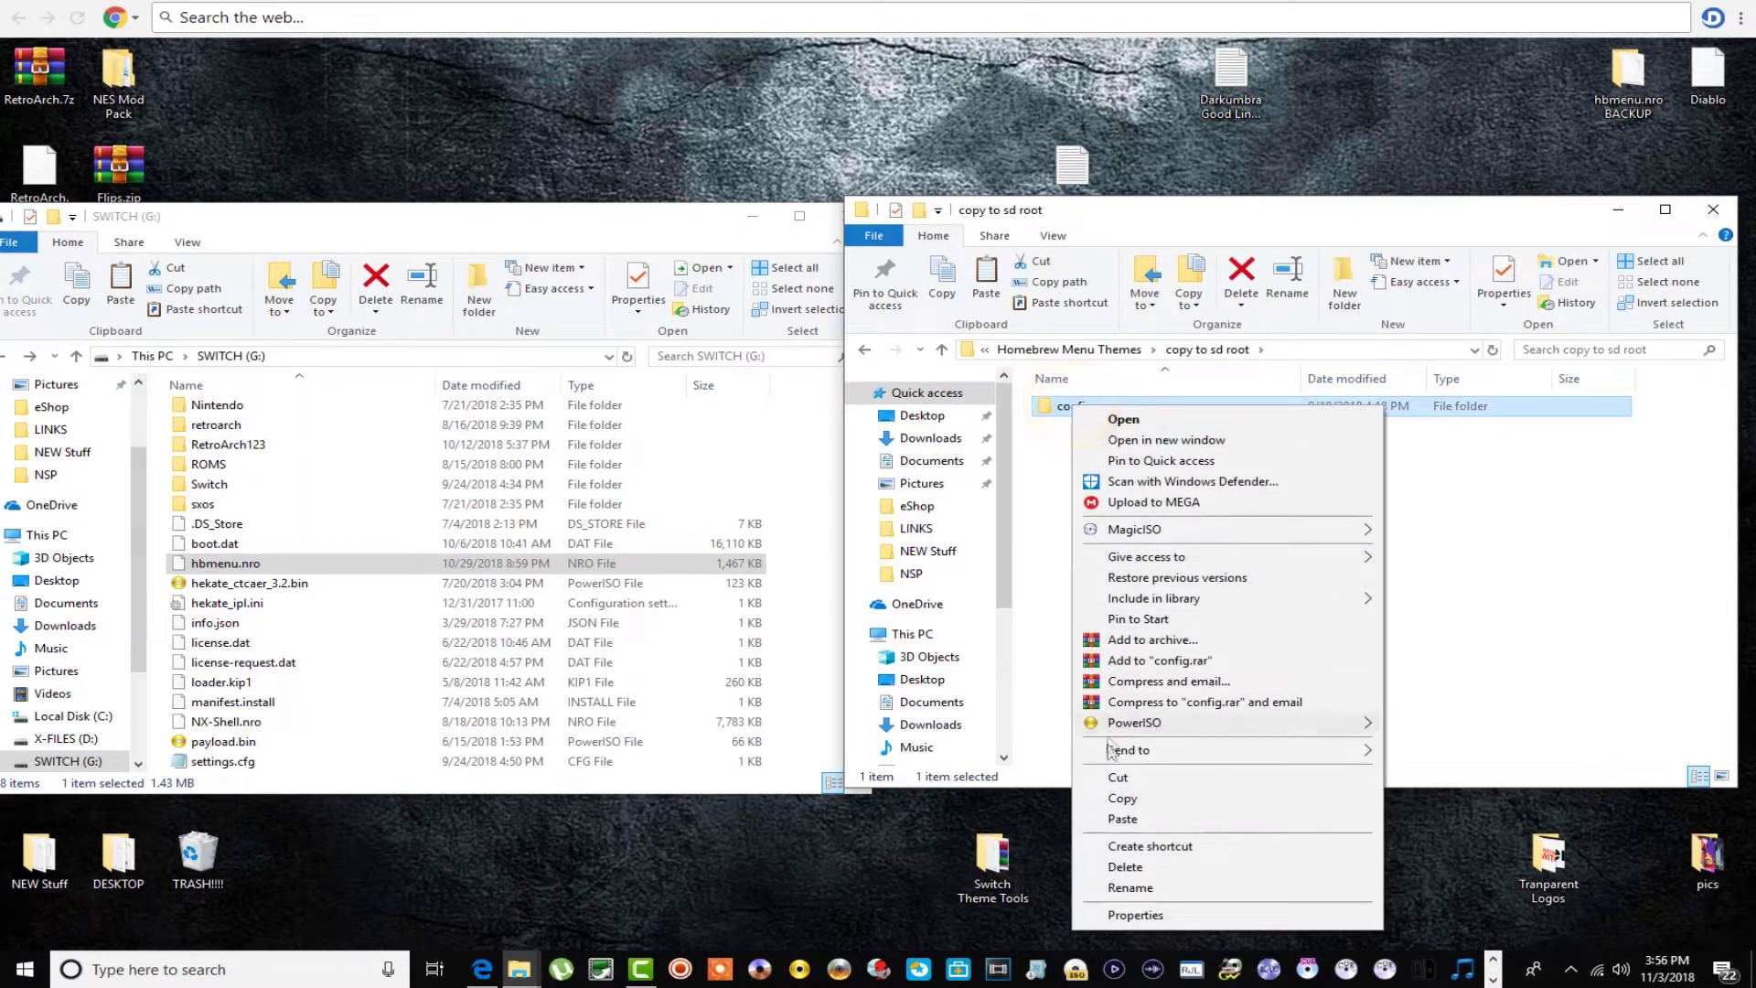
pyautogui.click(1118, 798)
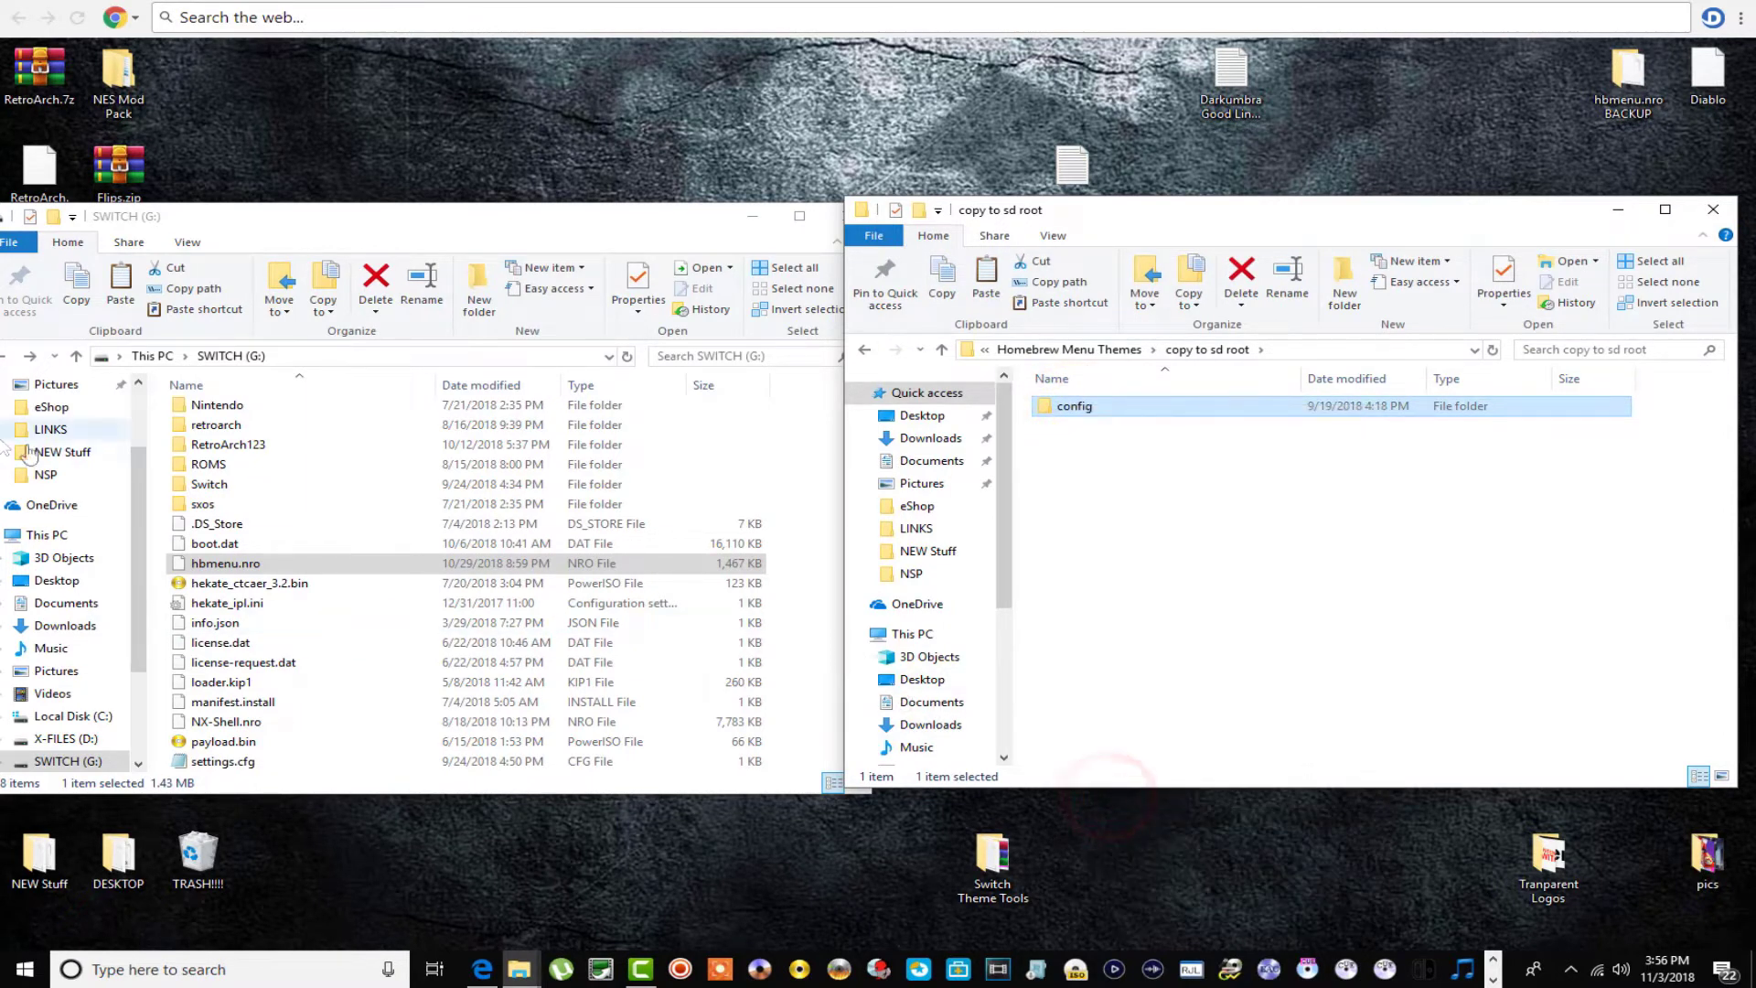
pyautogui.rightClick(166, 471)
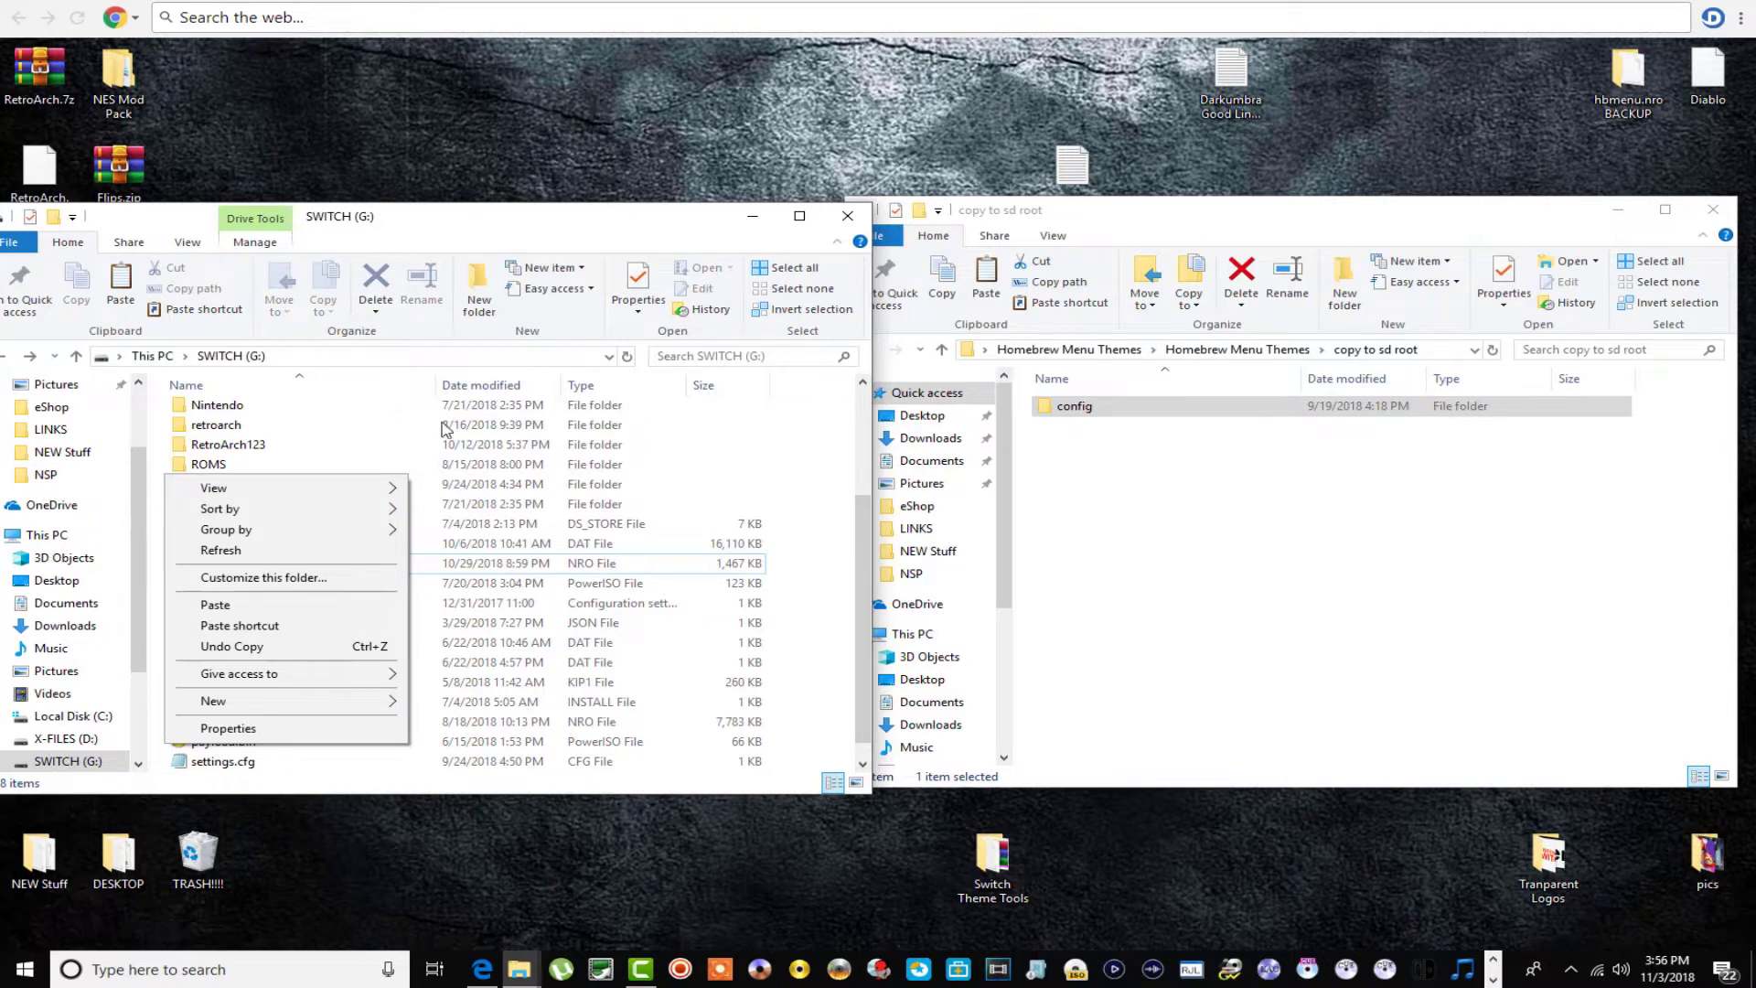
pyautogui.click(188, 608)
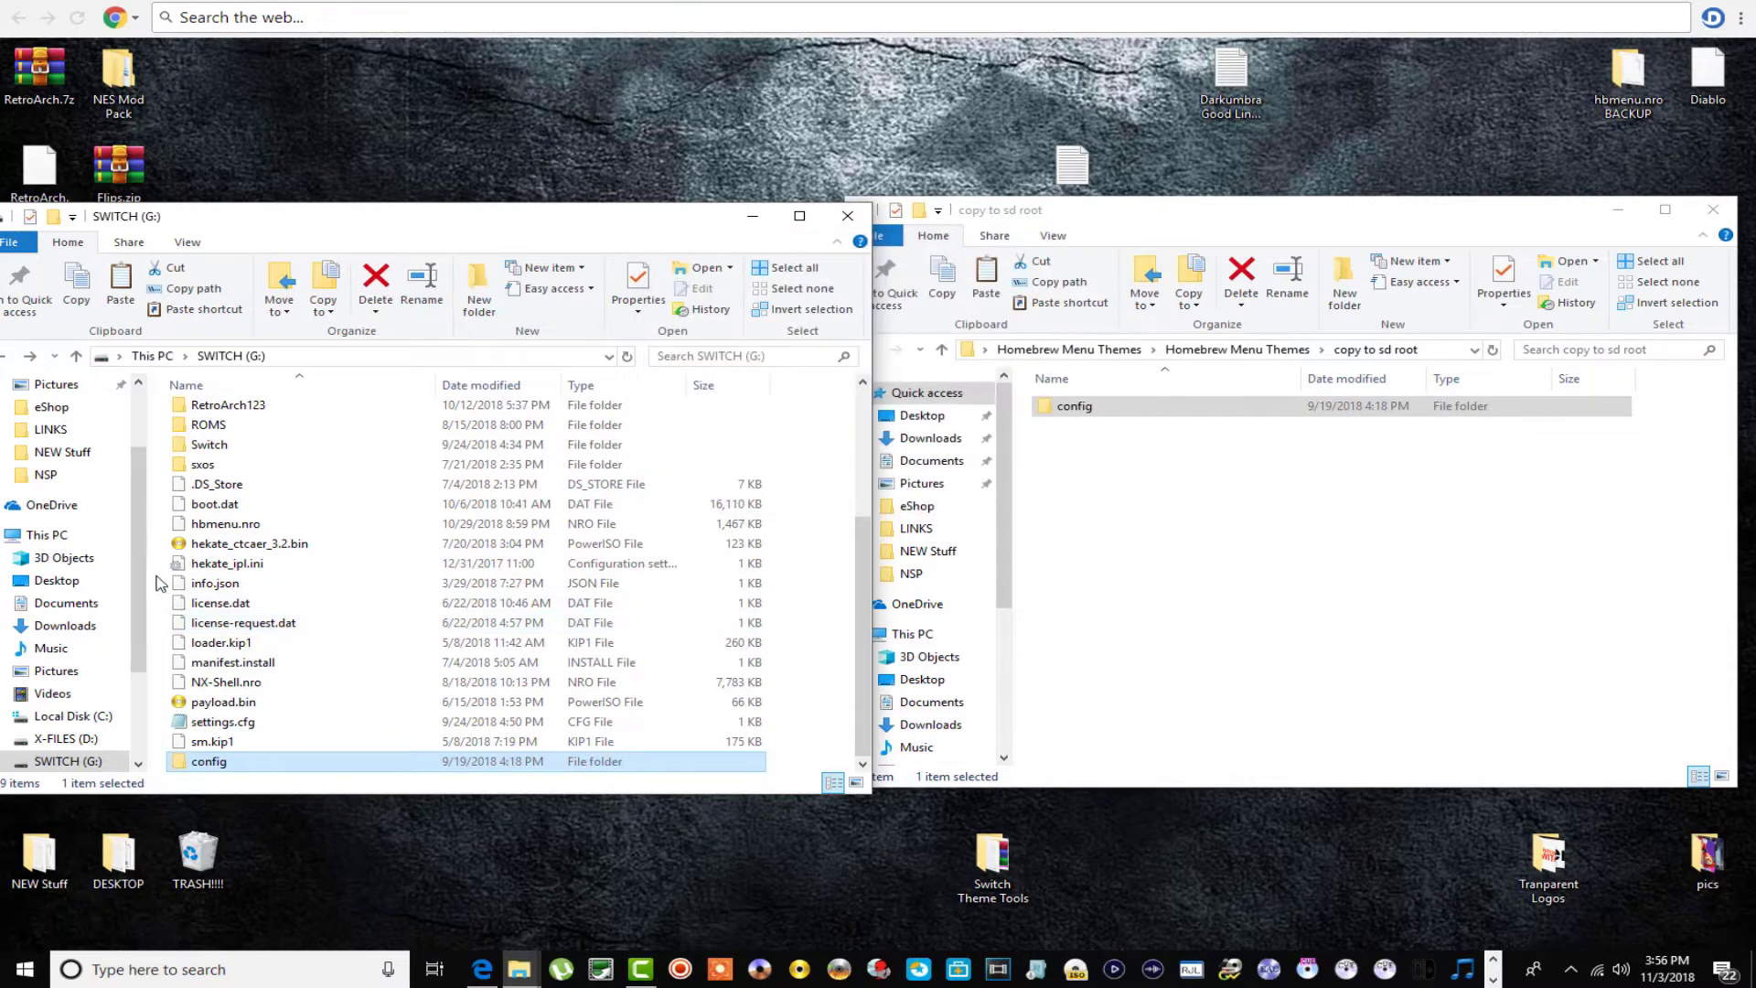
pyautogui.click(154, 578)
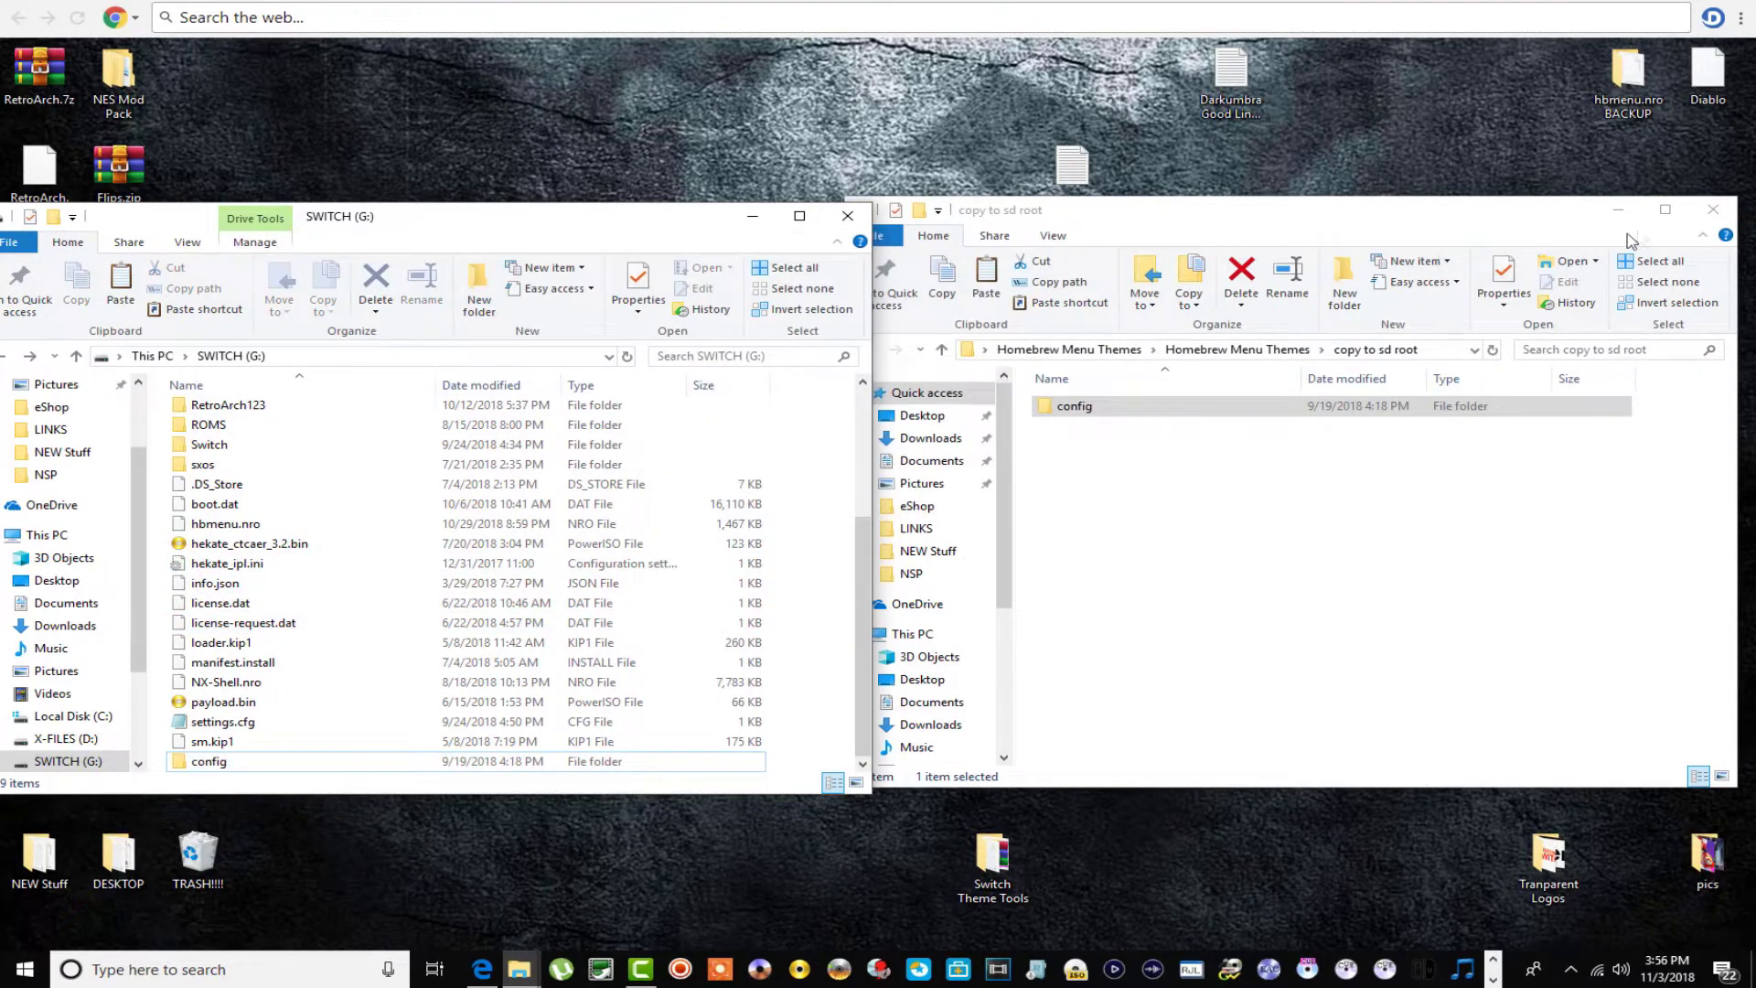
# Close the 'copy to sd root' window and then the SWITCH (G:) Explorer window.
pyautogui.click(1714, 212)
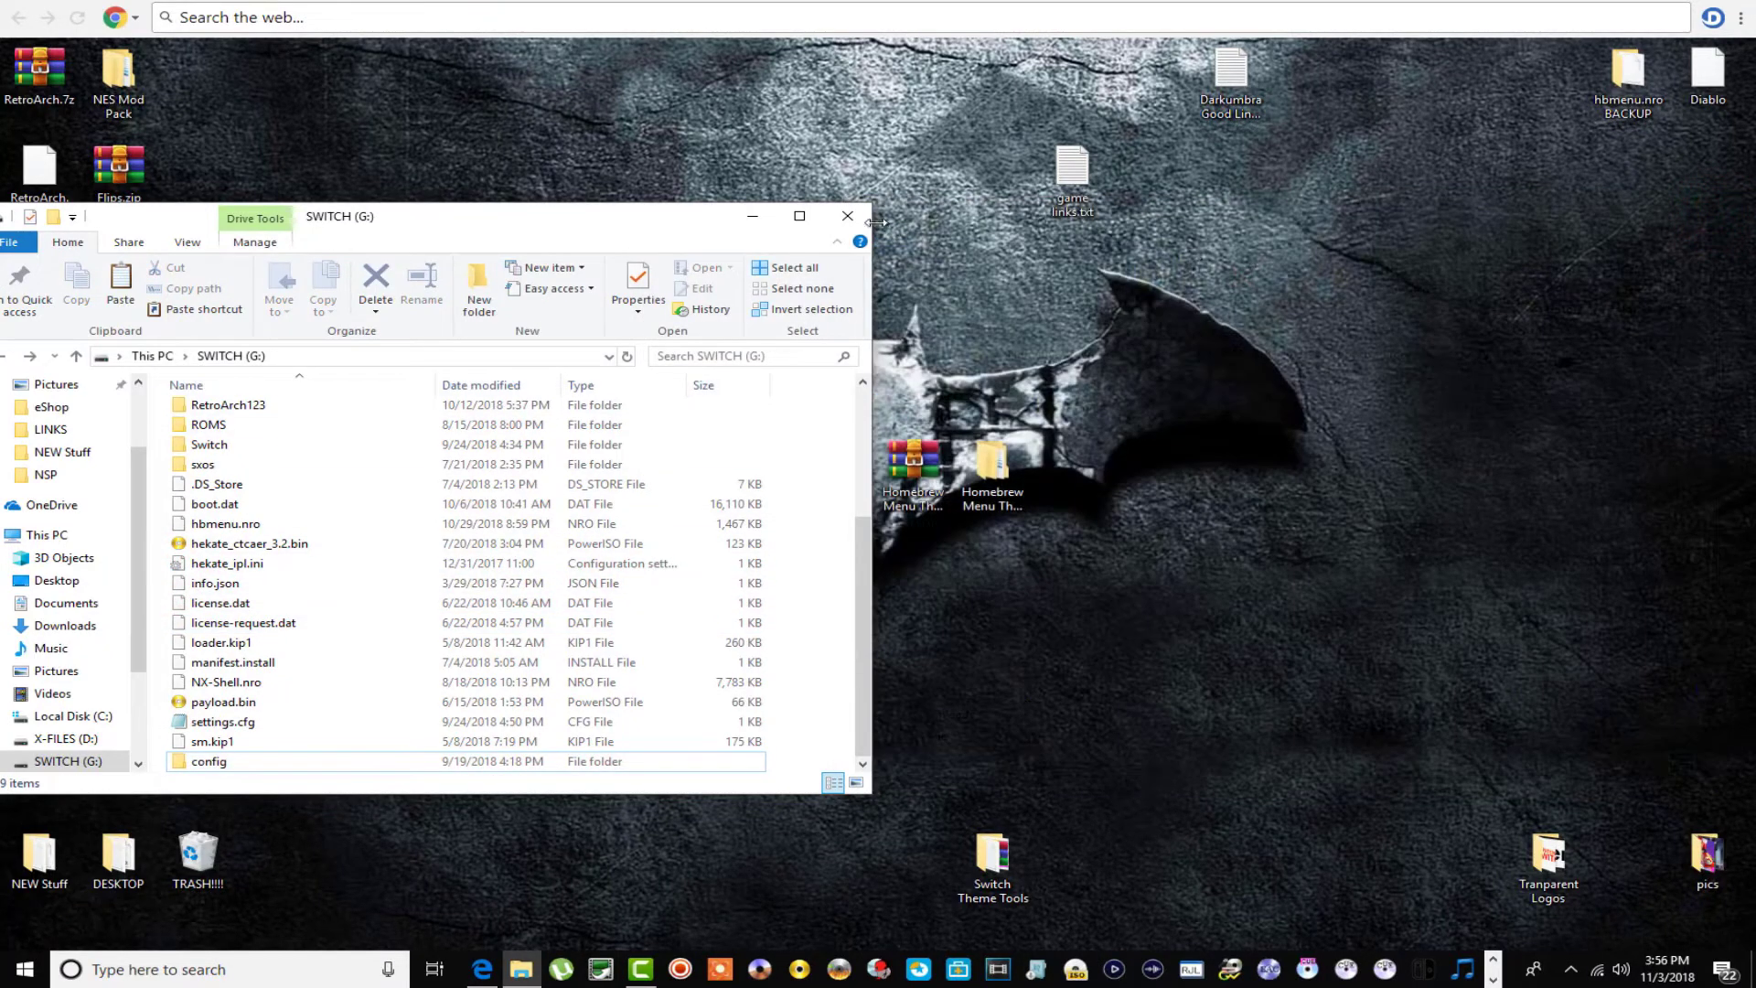
pyautogui.scroll(4, 411, 716)
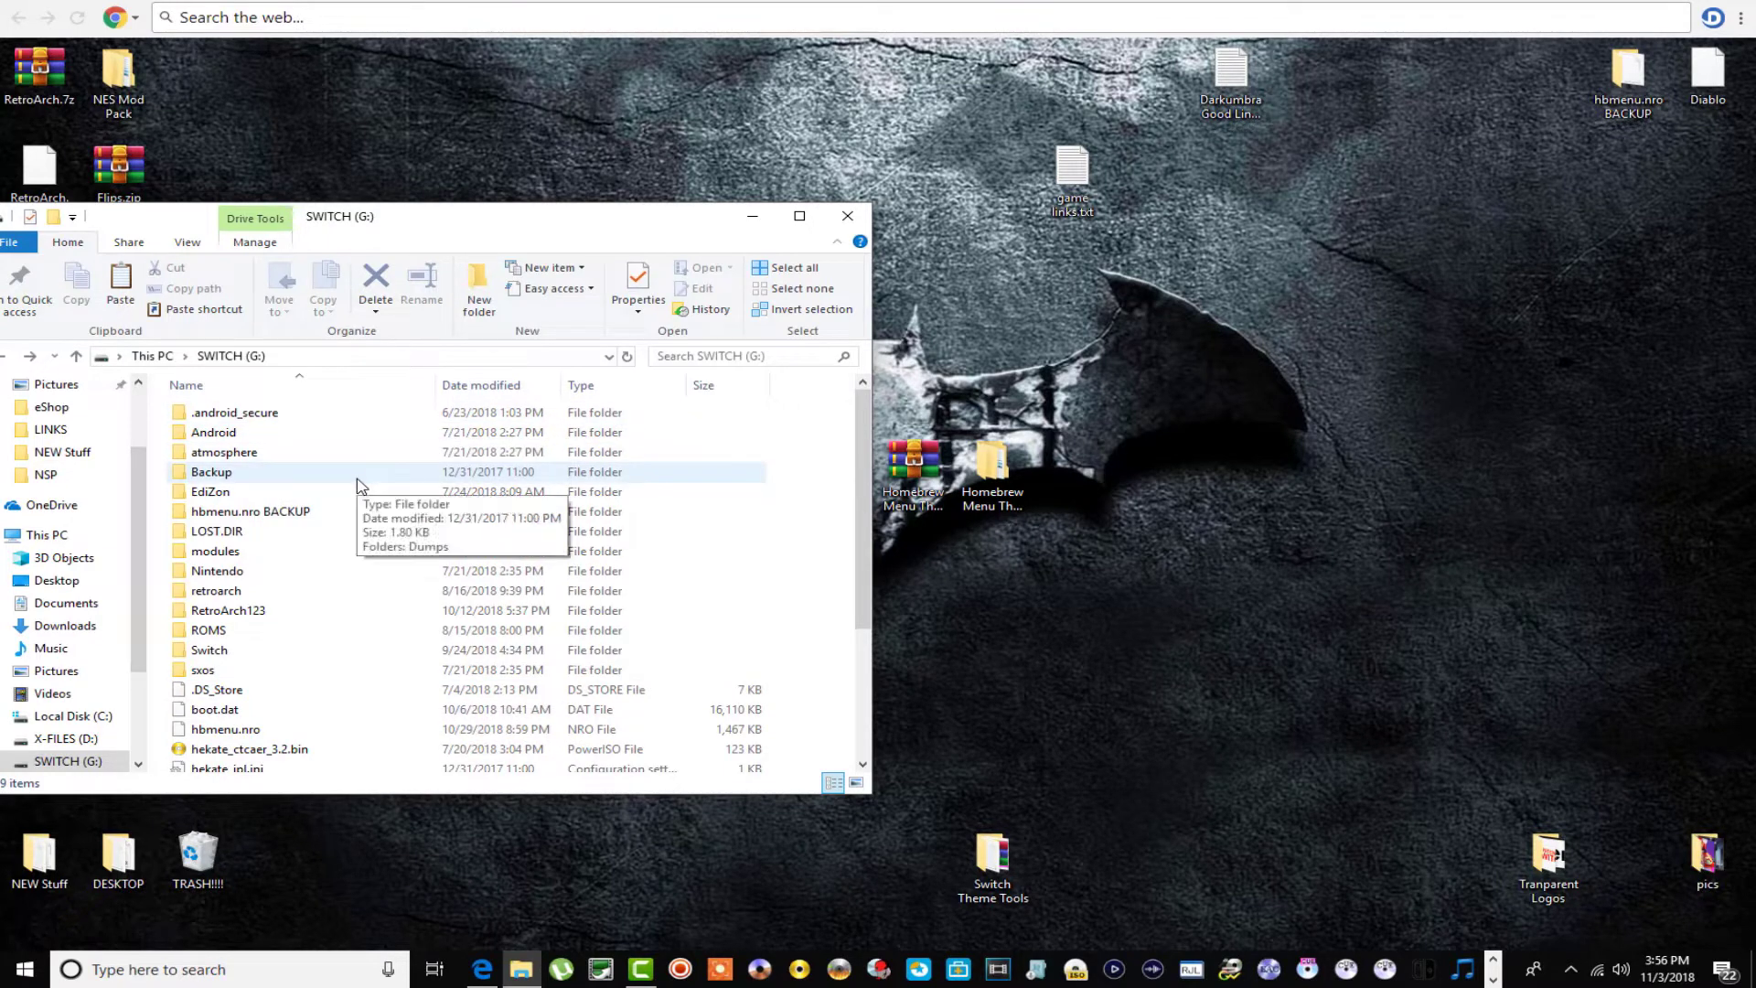
pyautogui.scroll(-2, 361, 494)
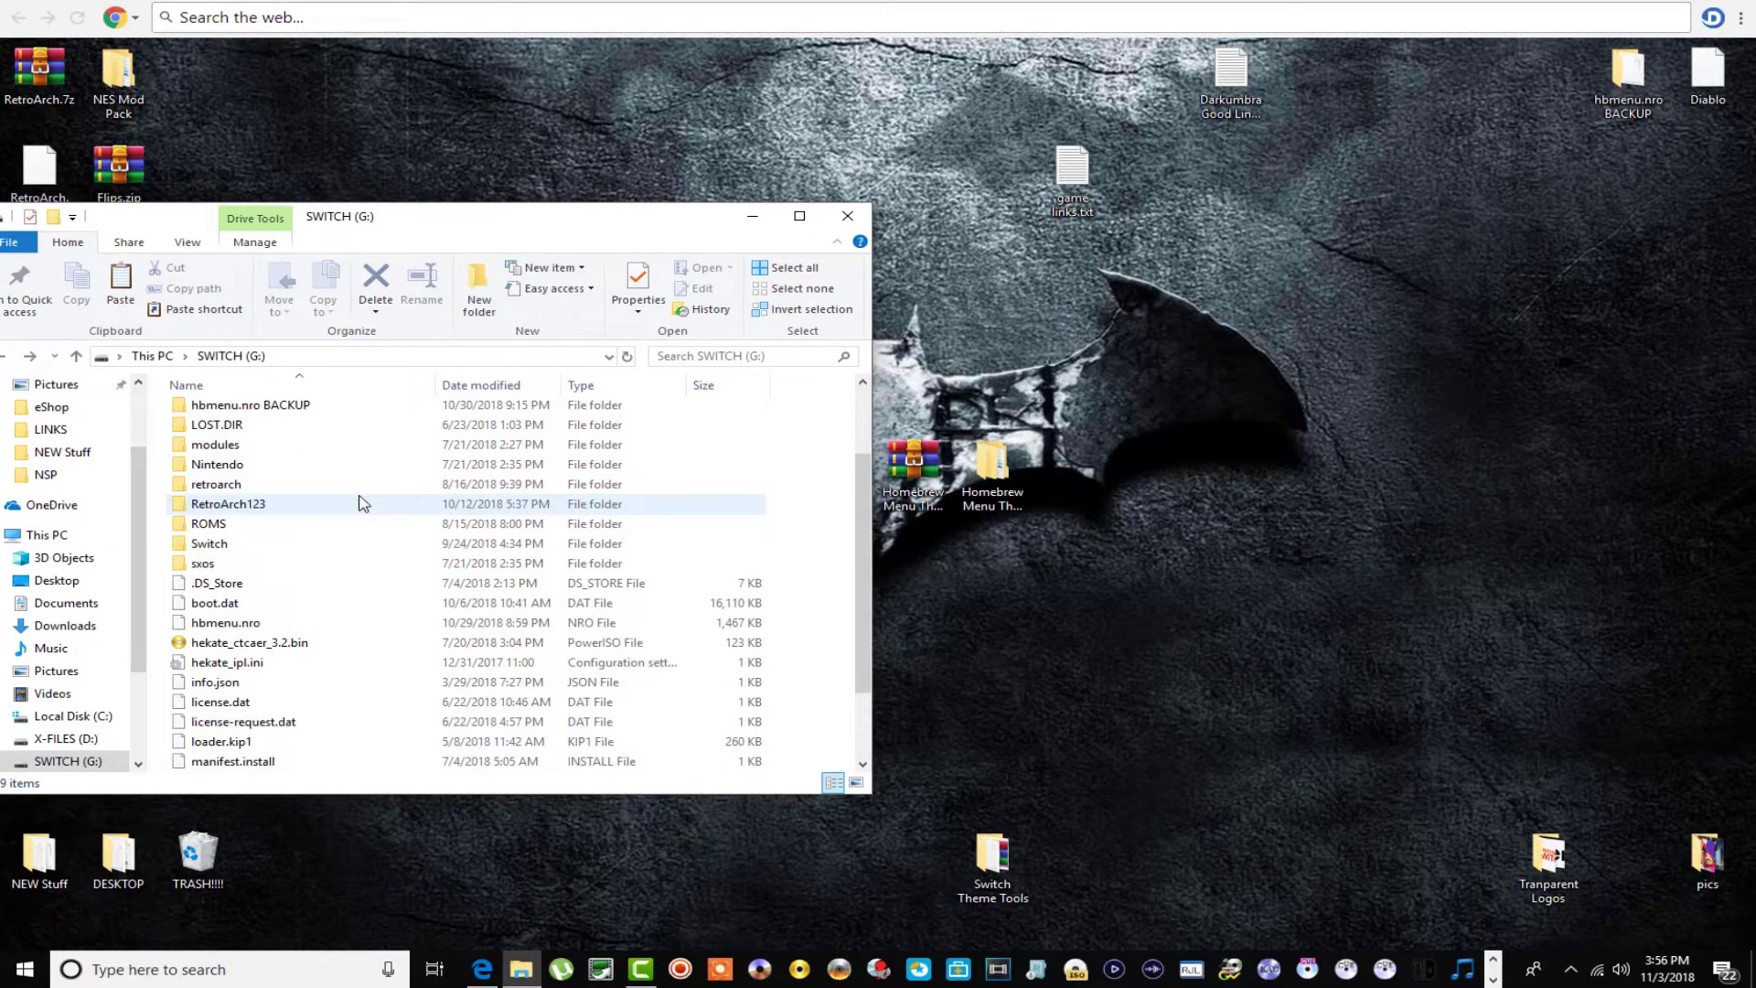
pyautogui.scroll(2, 361, 501)
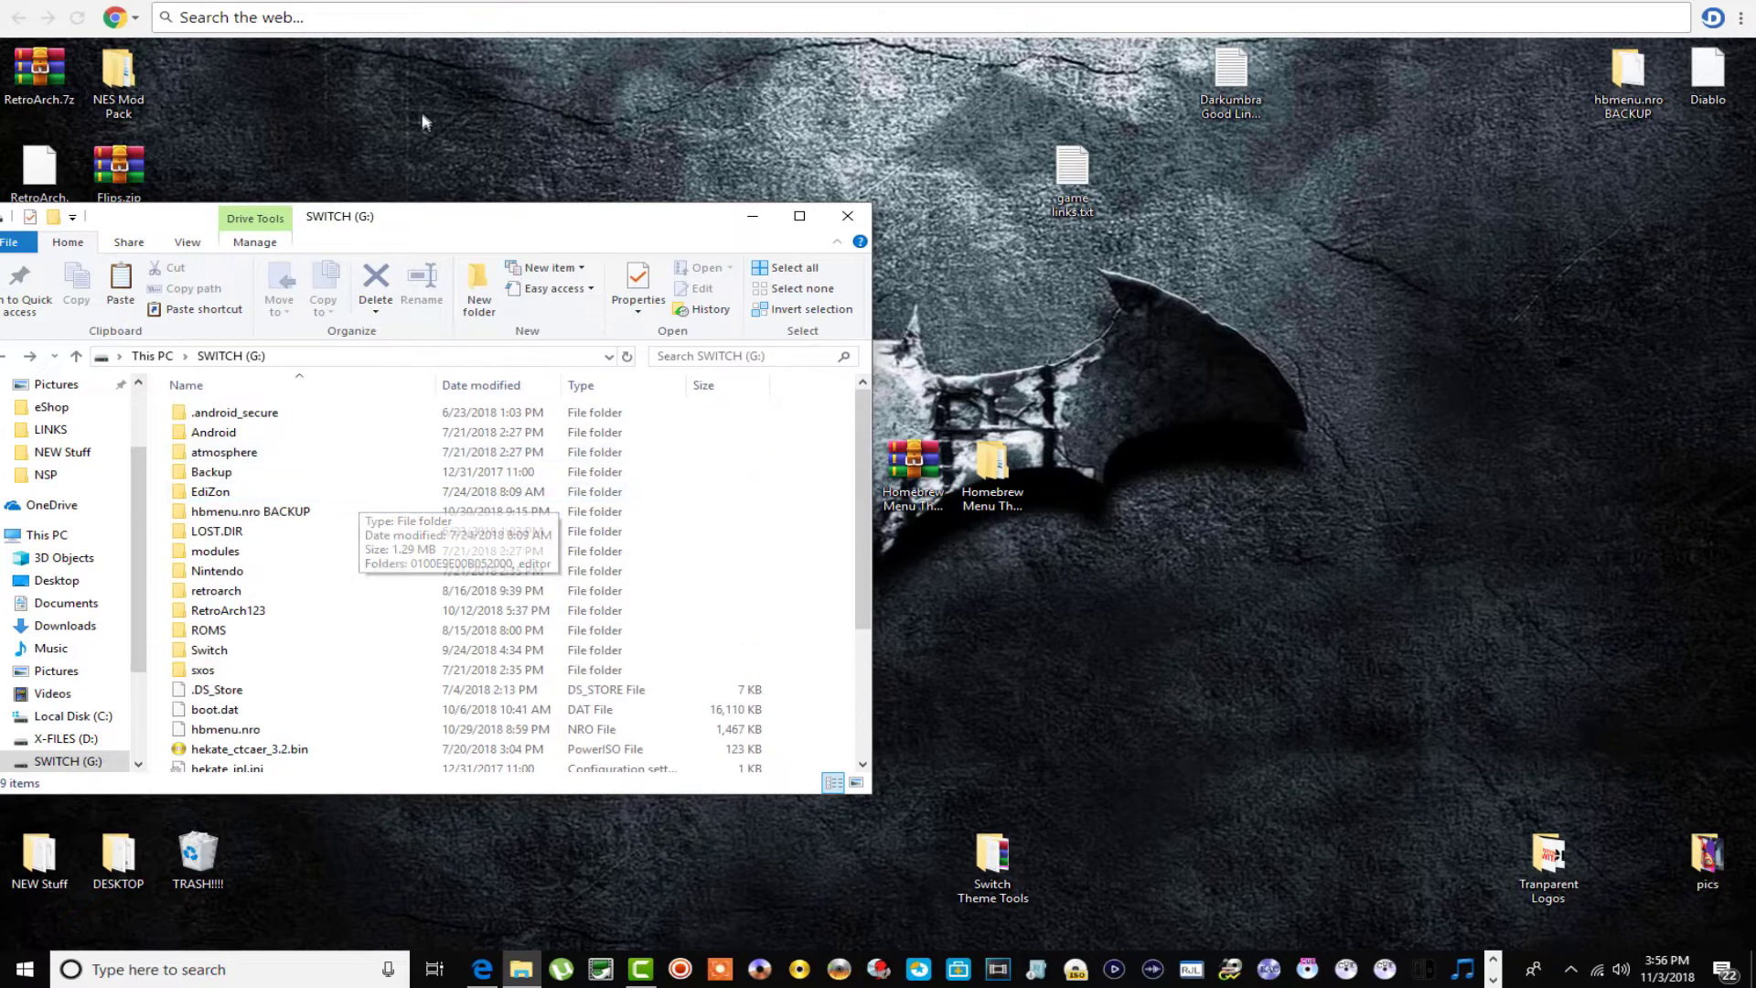
pyautogui.moveTo(423, 222); pyautogui.dragTo(815, 198)
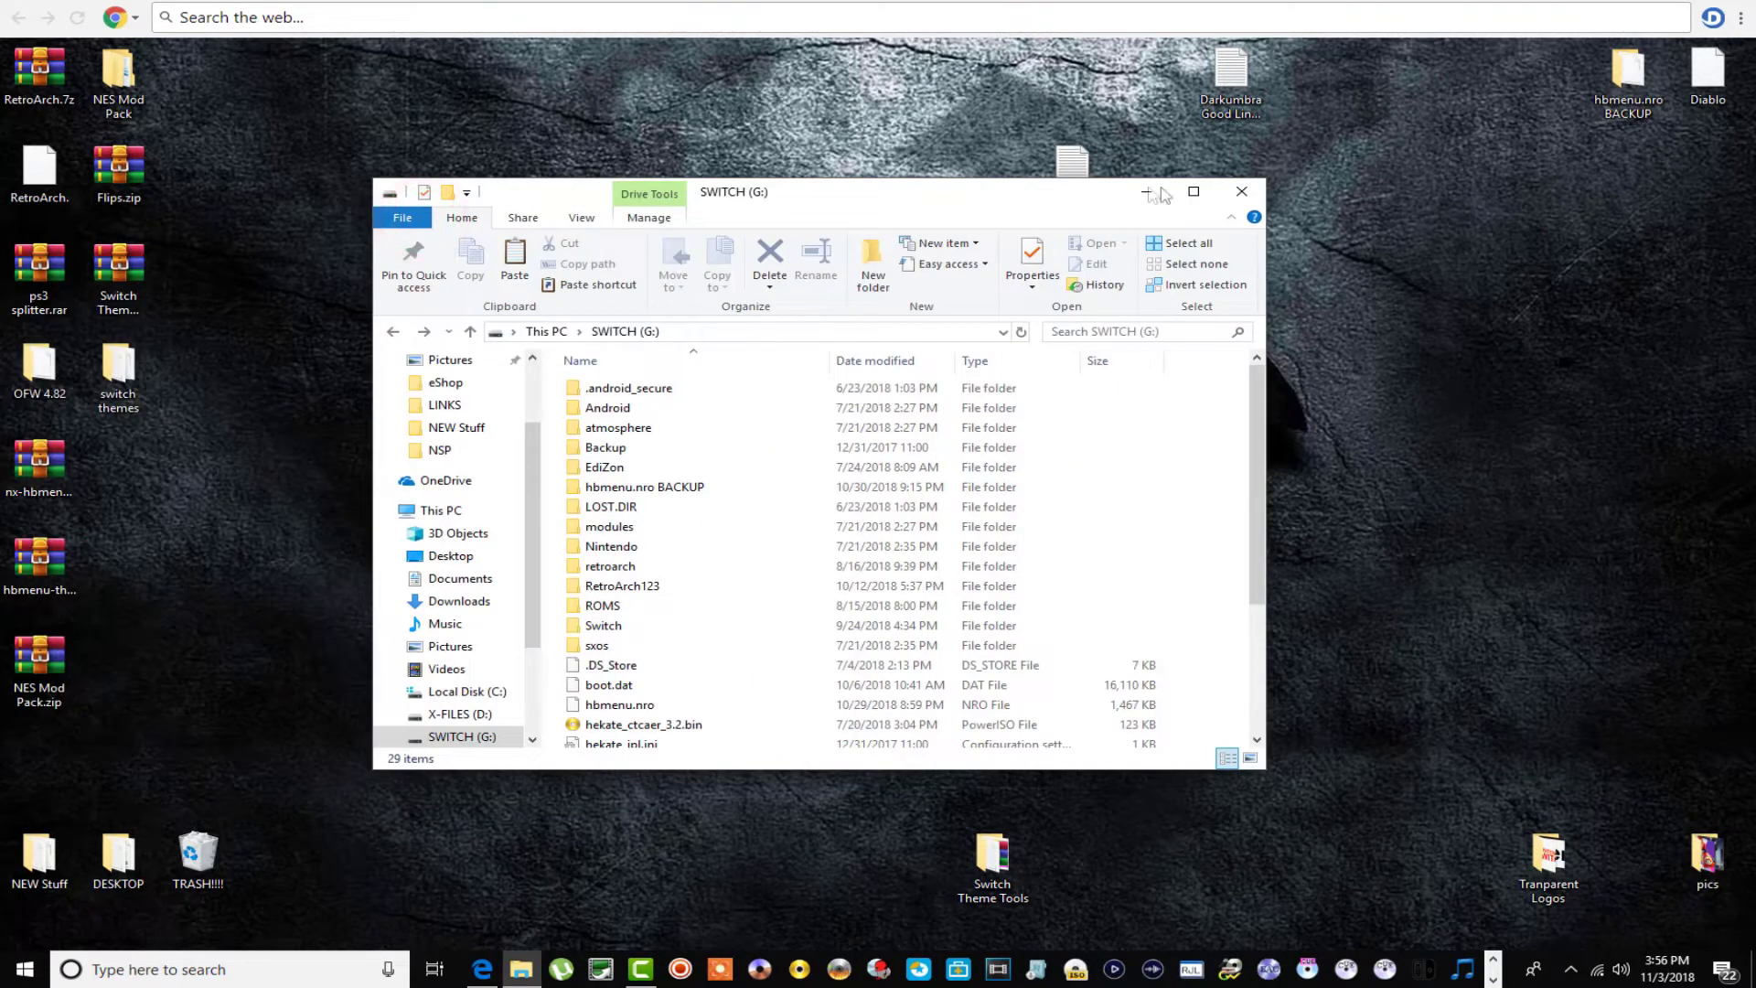
pyautogui.click(1240, 194)
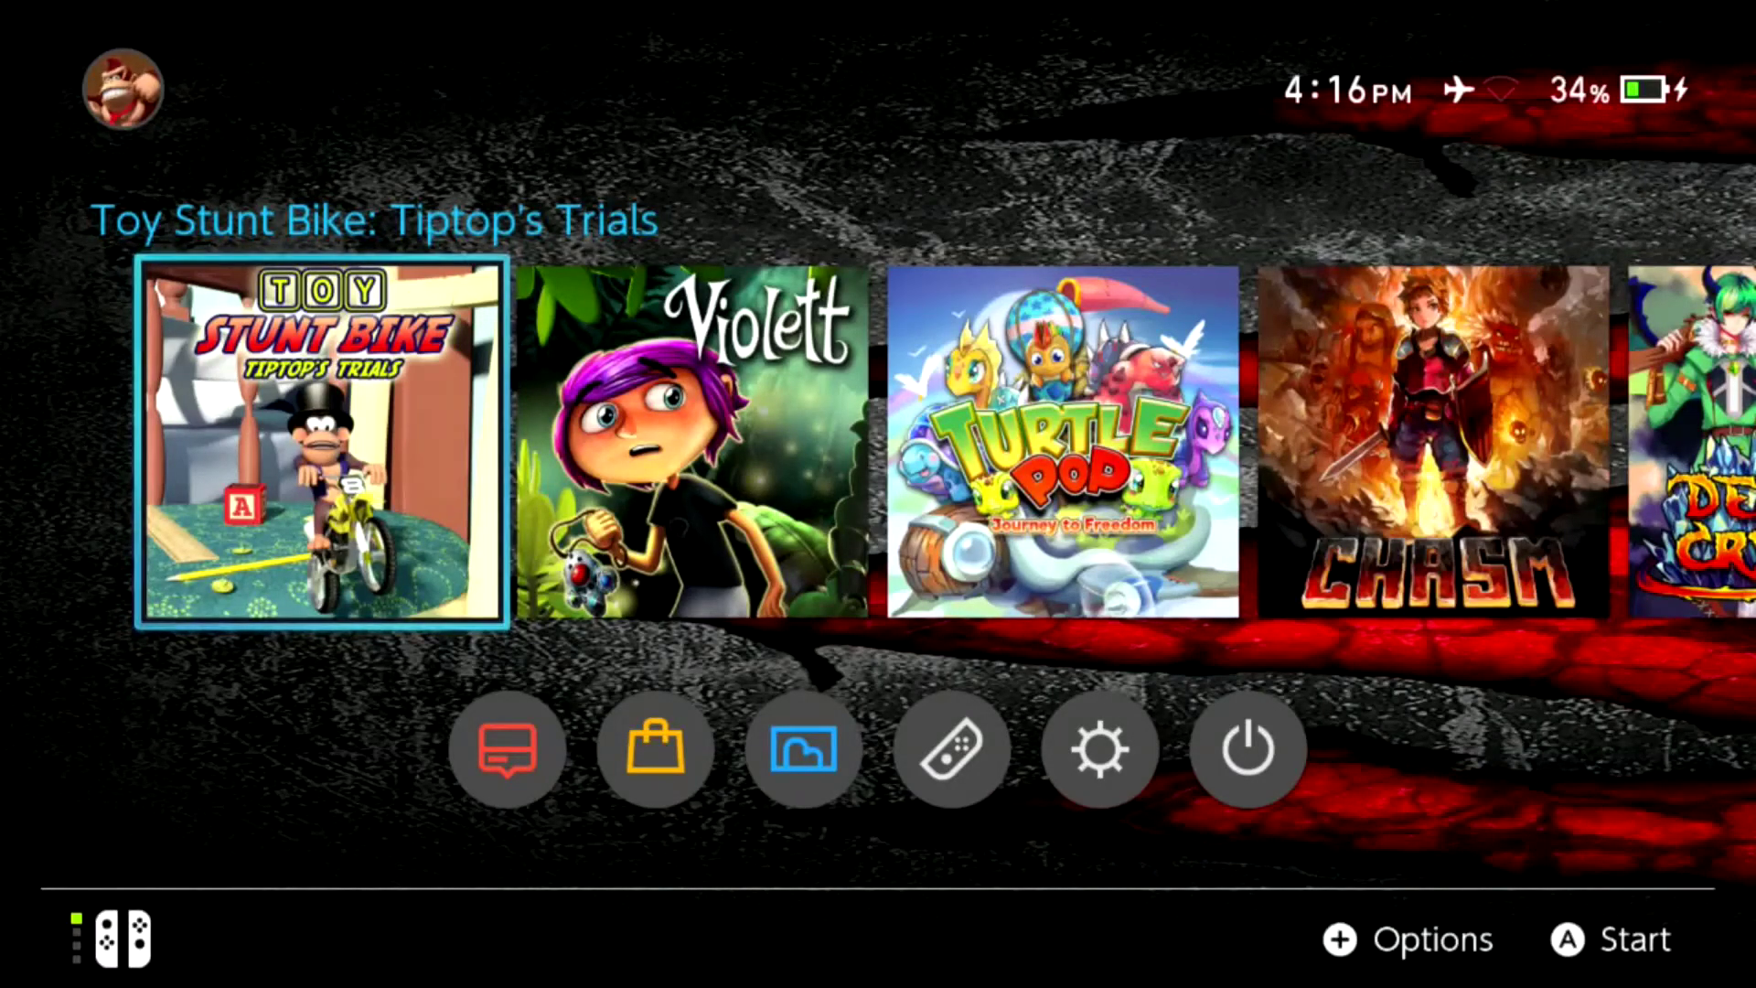
# Move Home Menu focus down from the game row and right onto the Album button.
pyautogui.press('Down')
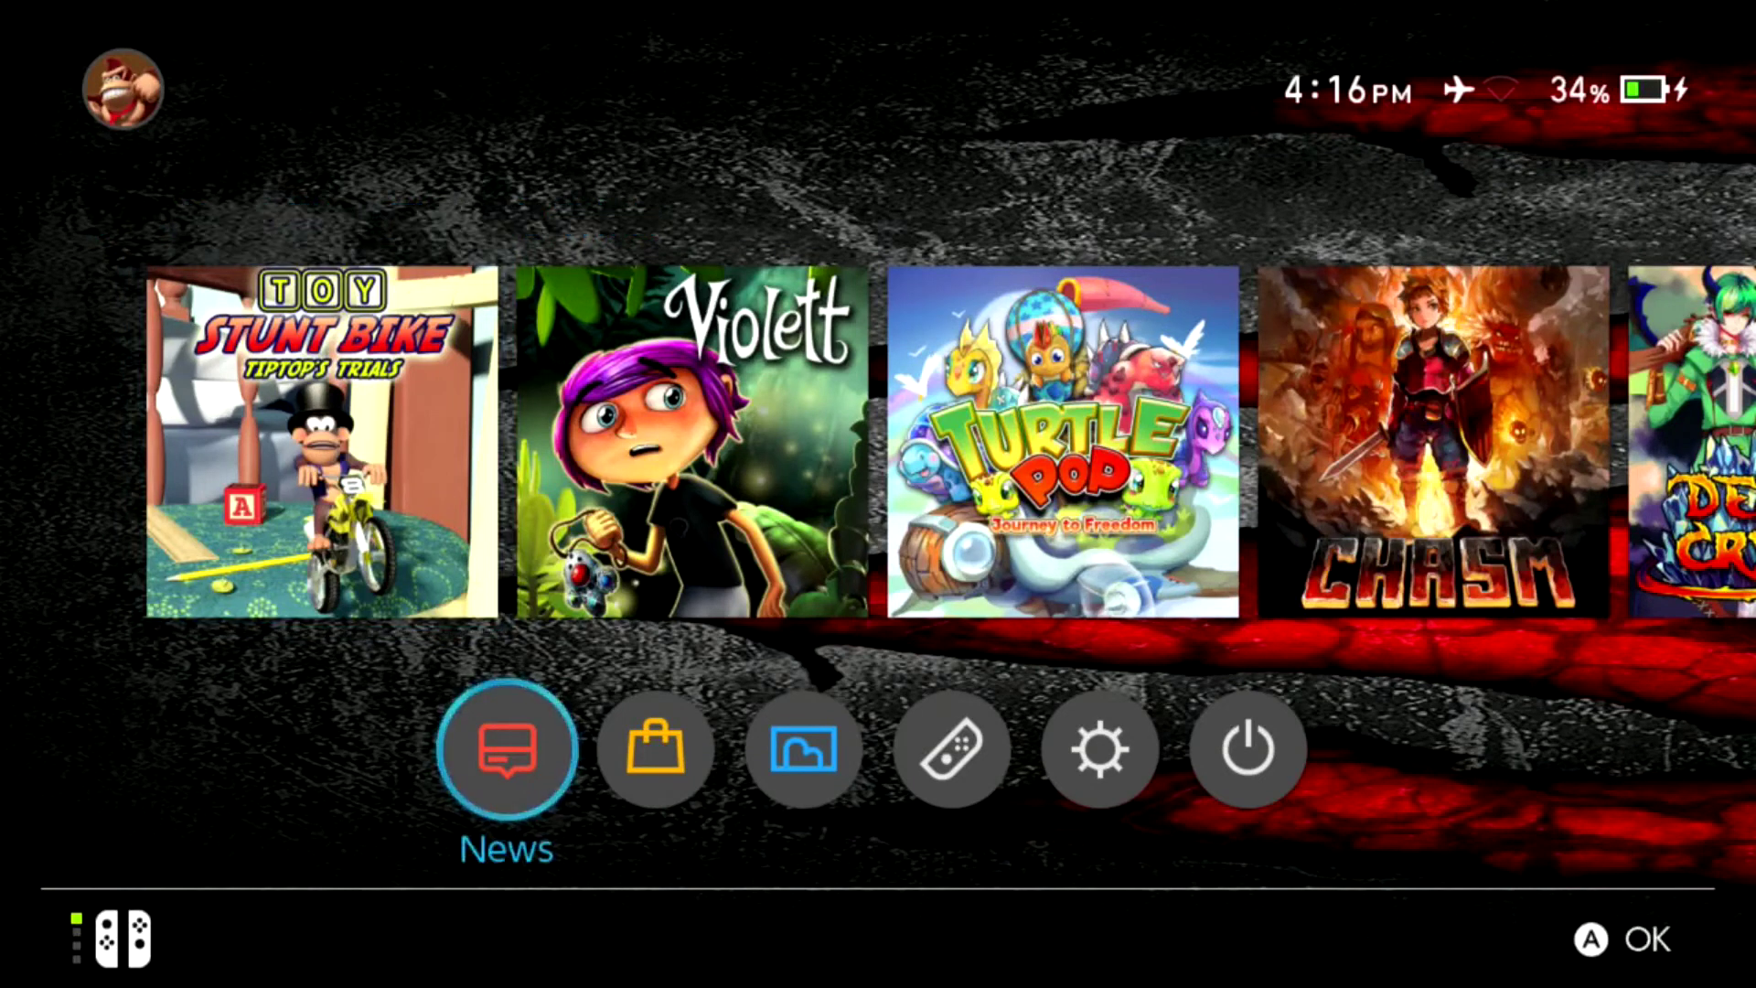
pyautogui.press('Right')
pyautogui.press('Right')
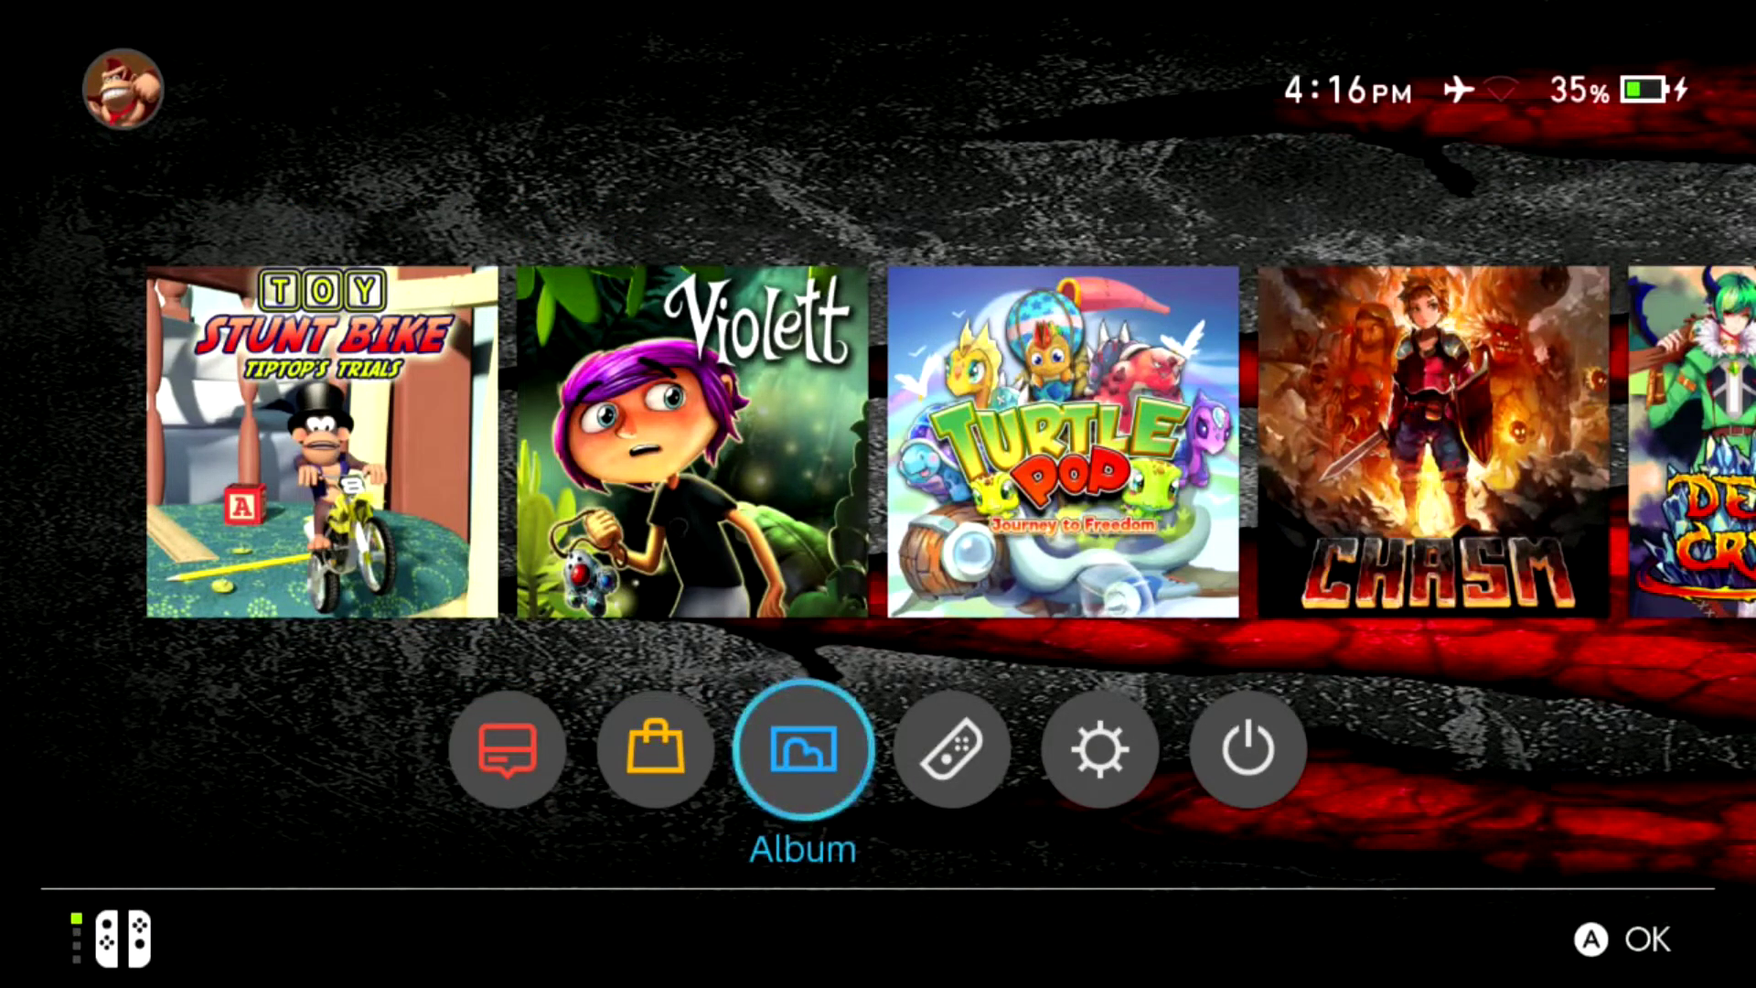
# Launch hbmenu v3.0.0 from Album and bring up its Theme Menu with Minus.
pyautogui.press('Return')
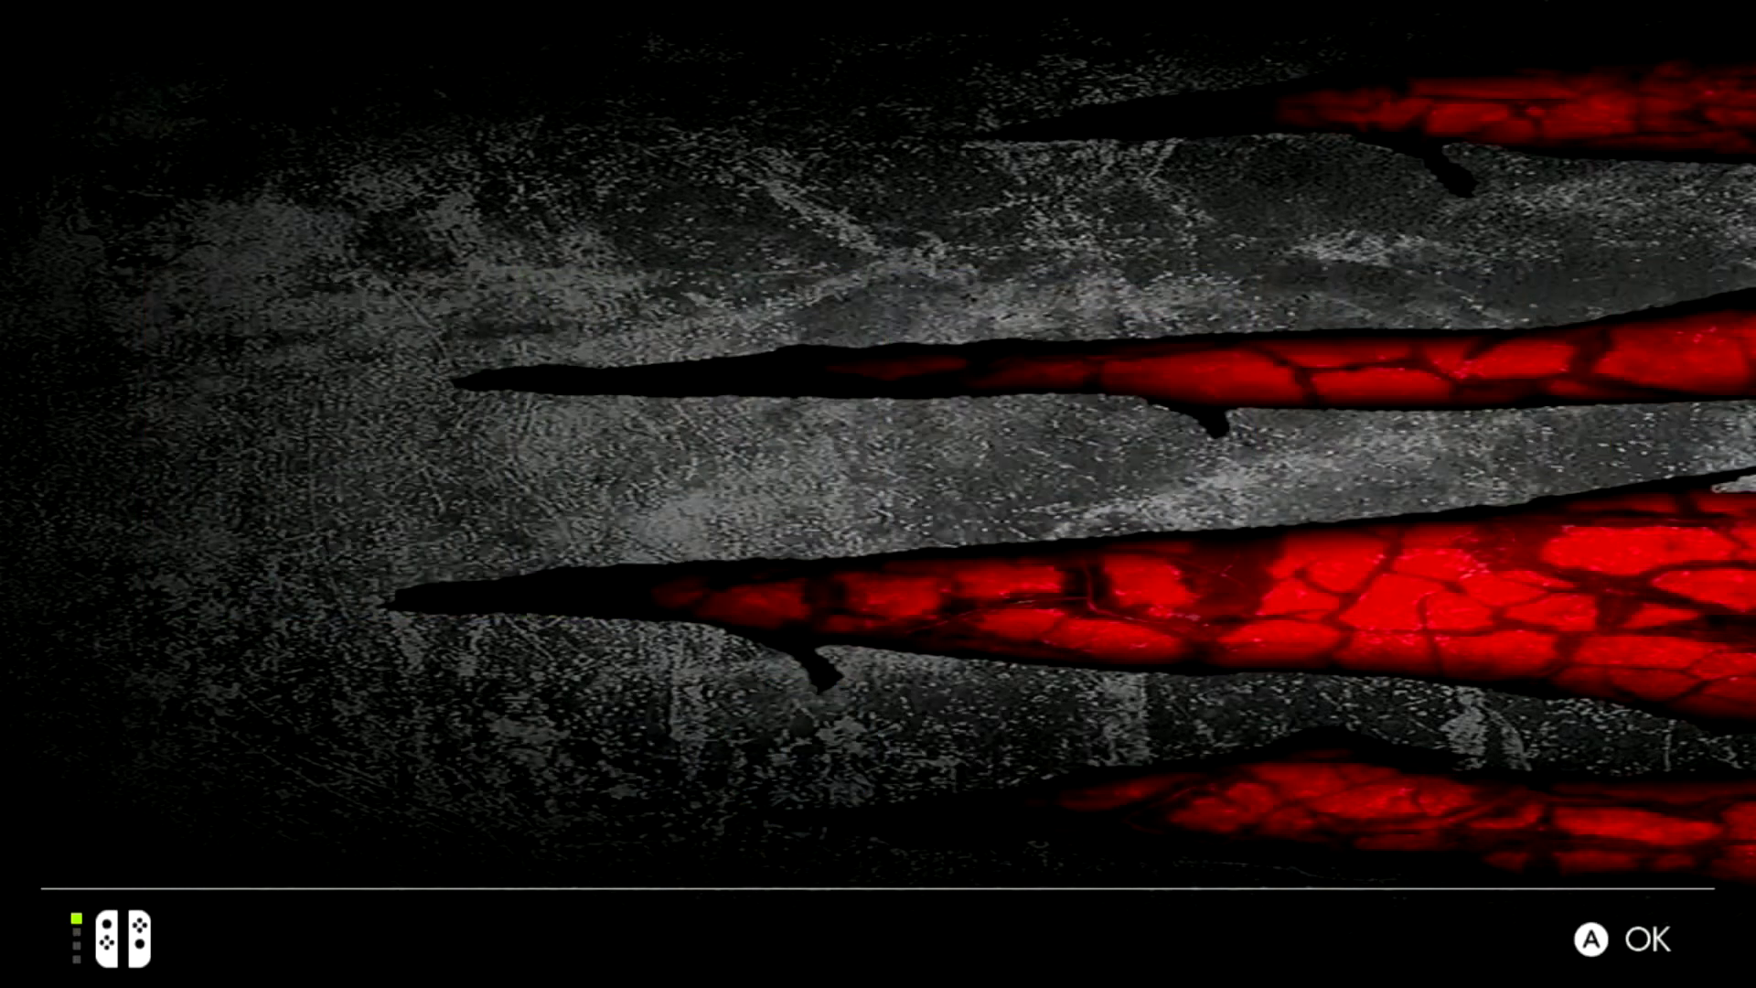
pyautogui.press('Return')
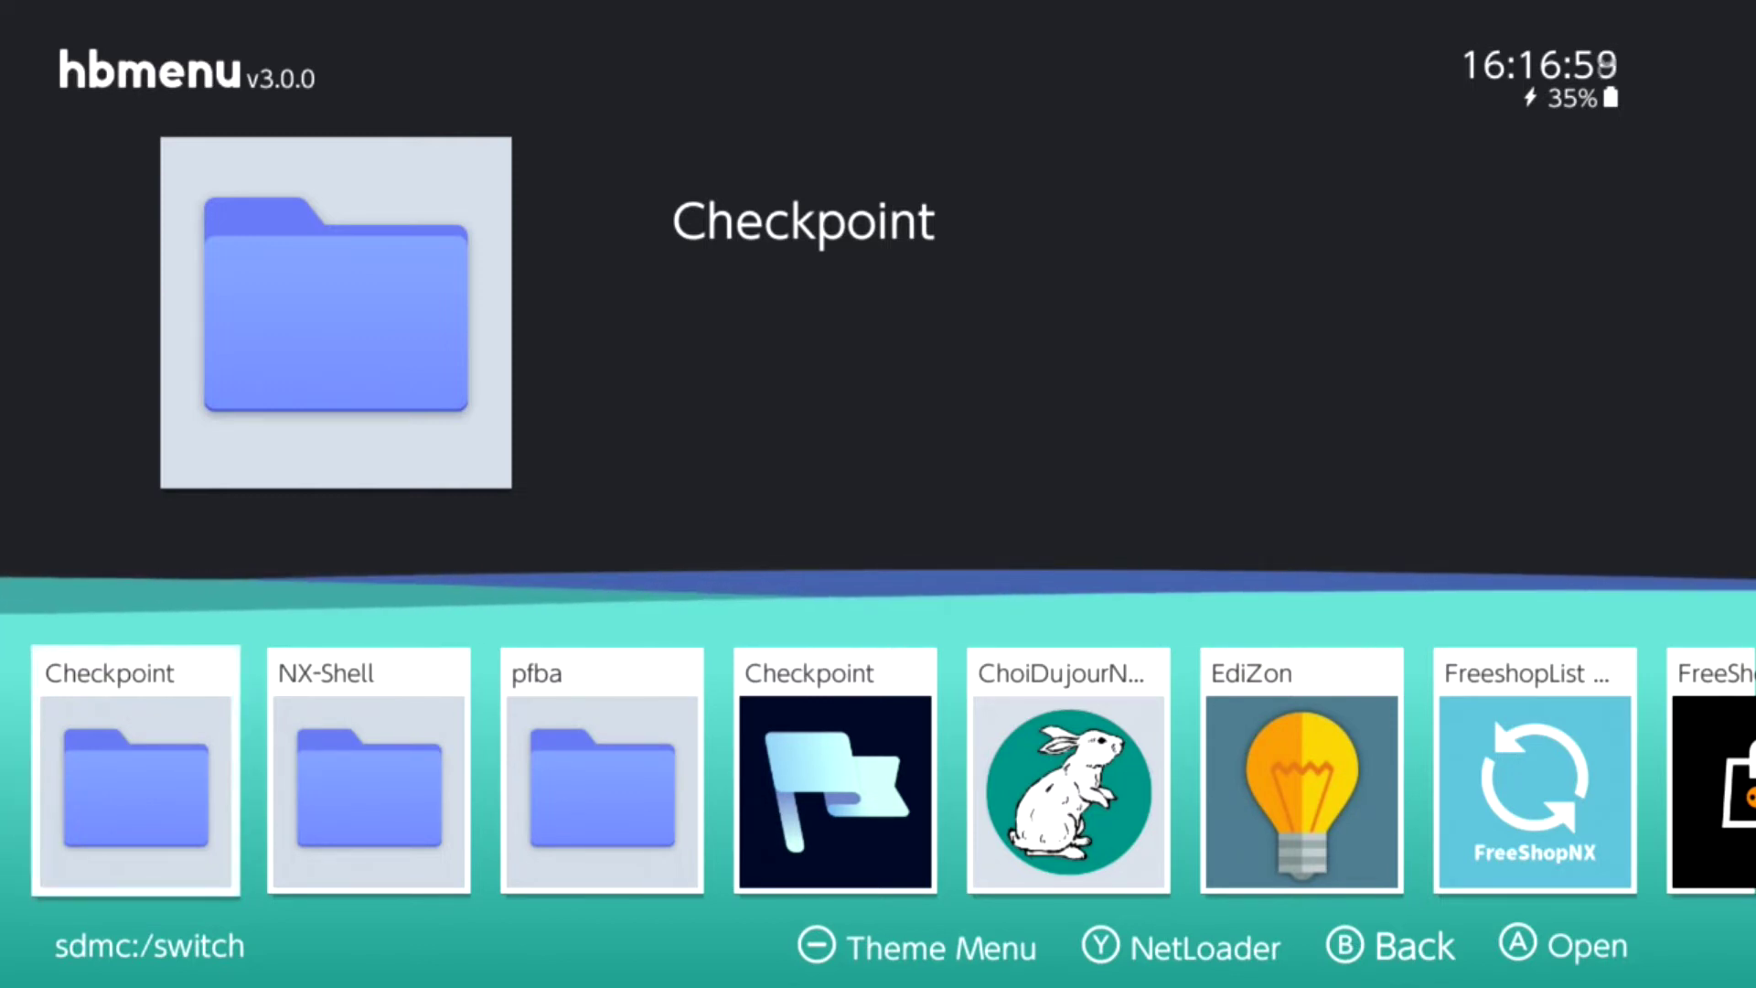
pyautogui.press('-')
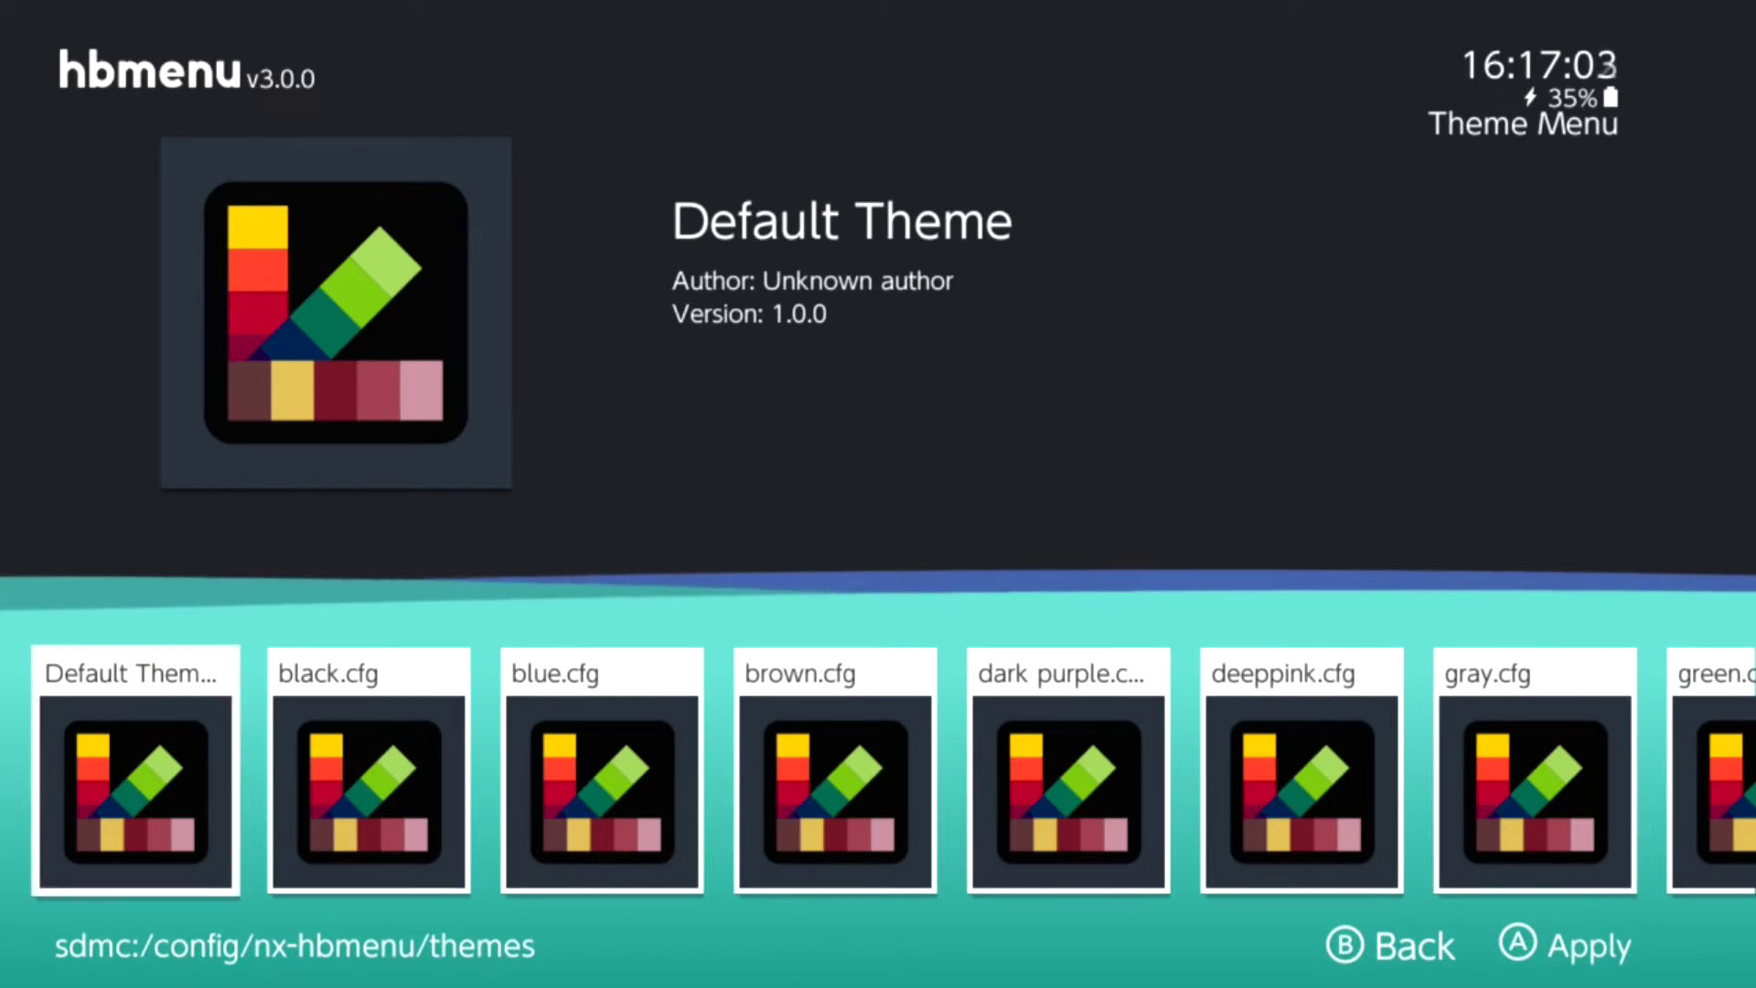
# Apply each theme in turn: black, blue, brown, dark purple, deeppink, gray and green.
pyautogui.press('Right')
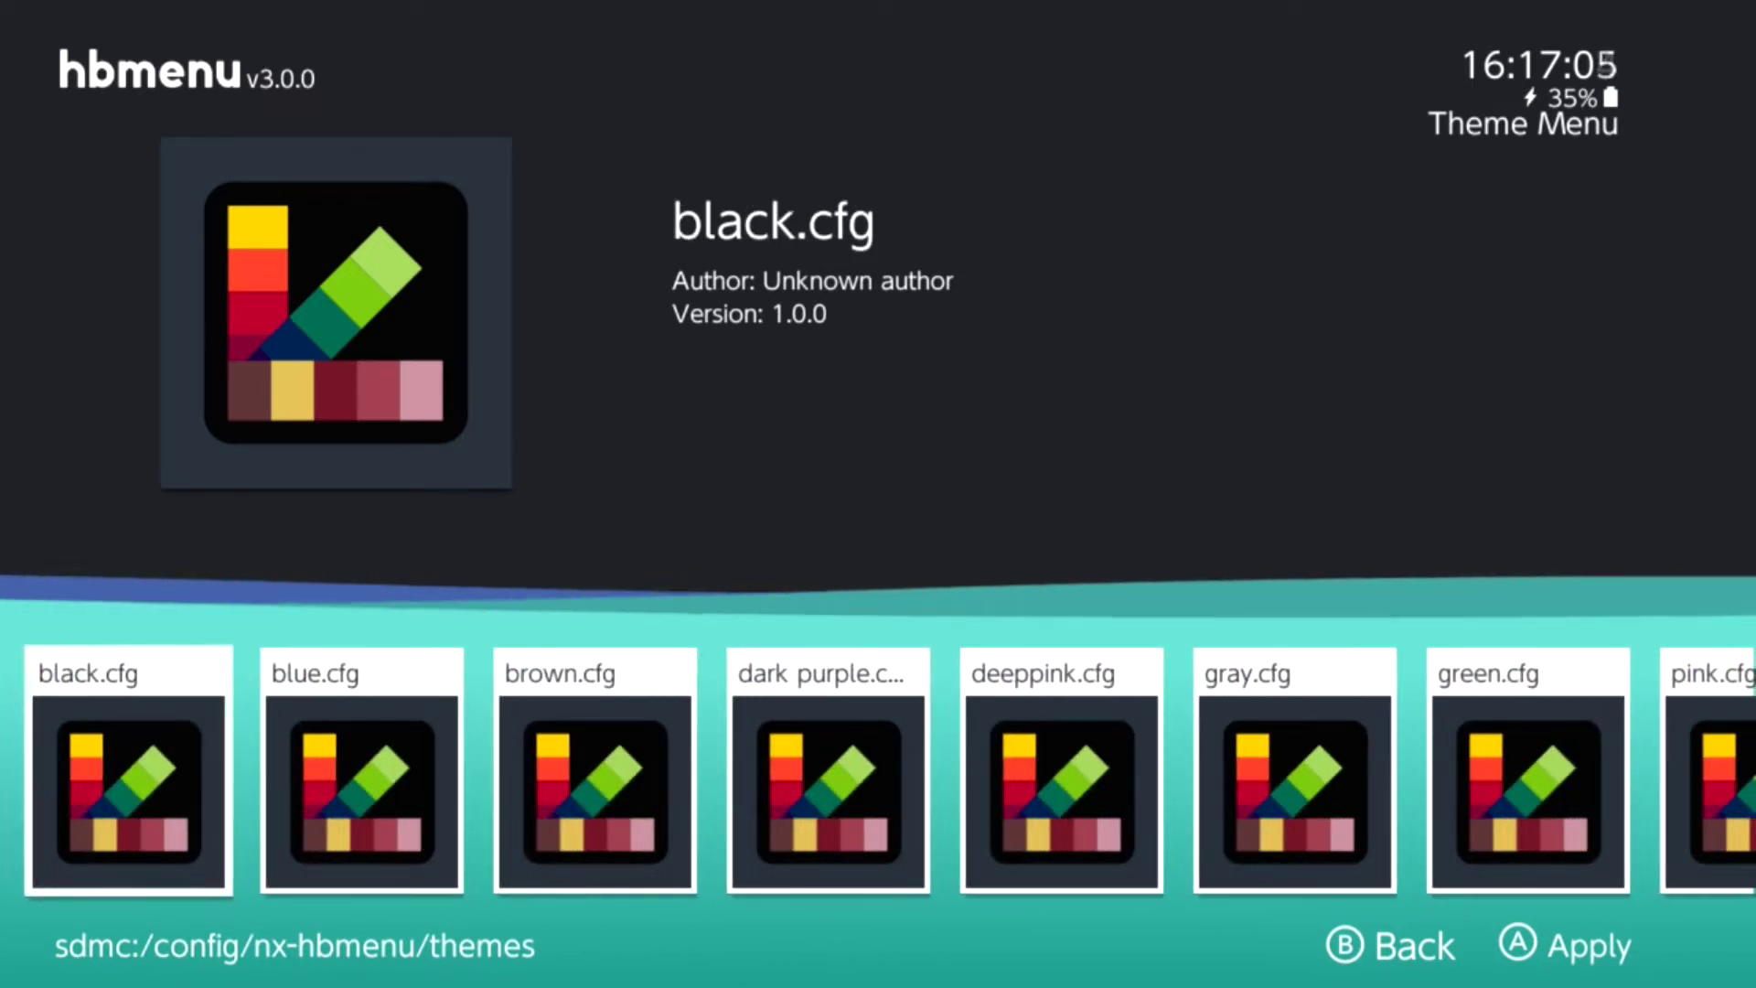
pyautogui.press('a')
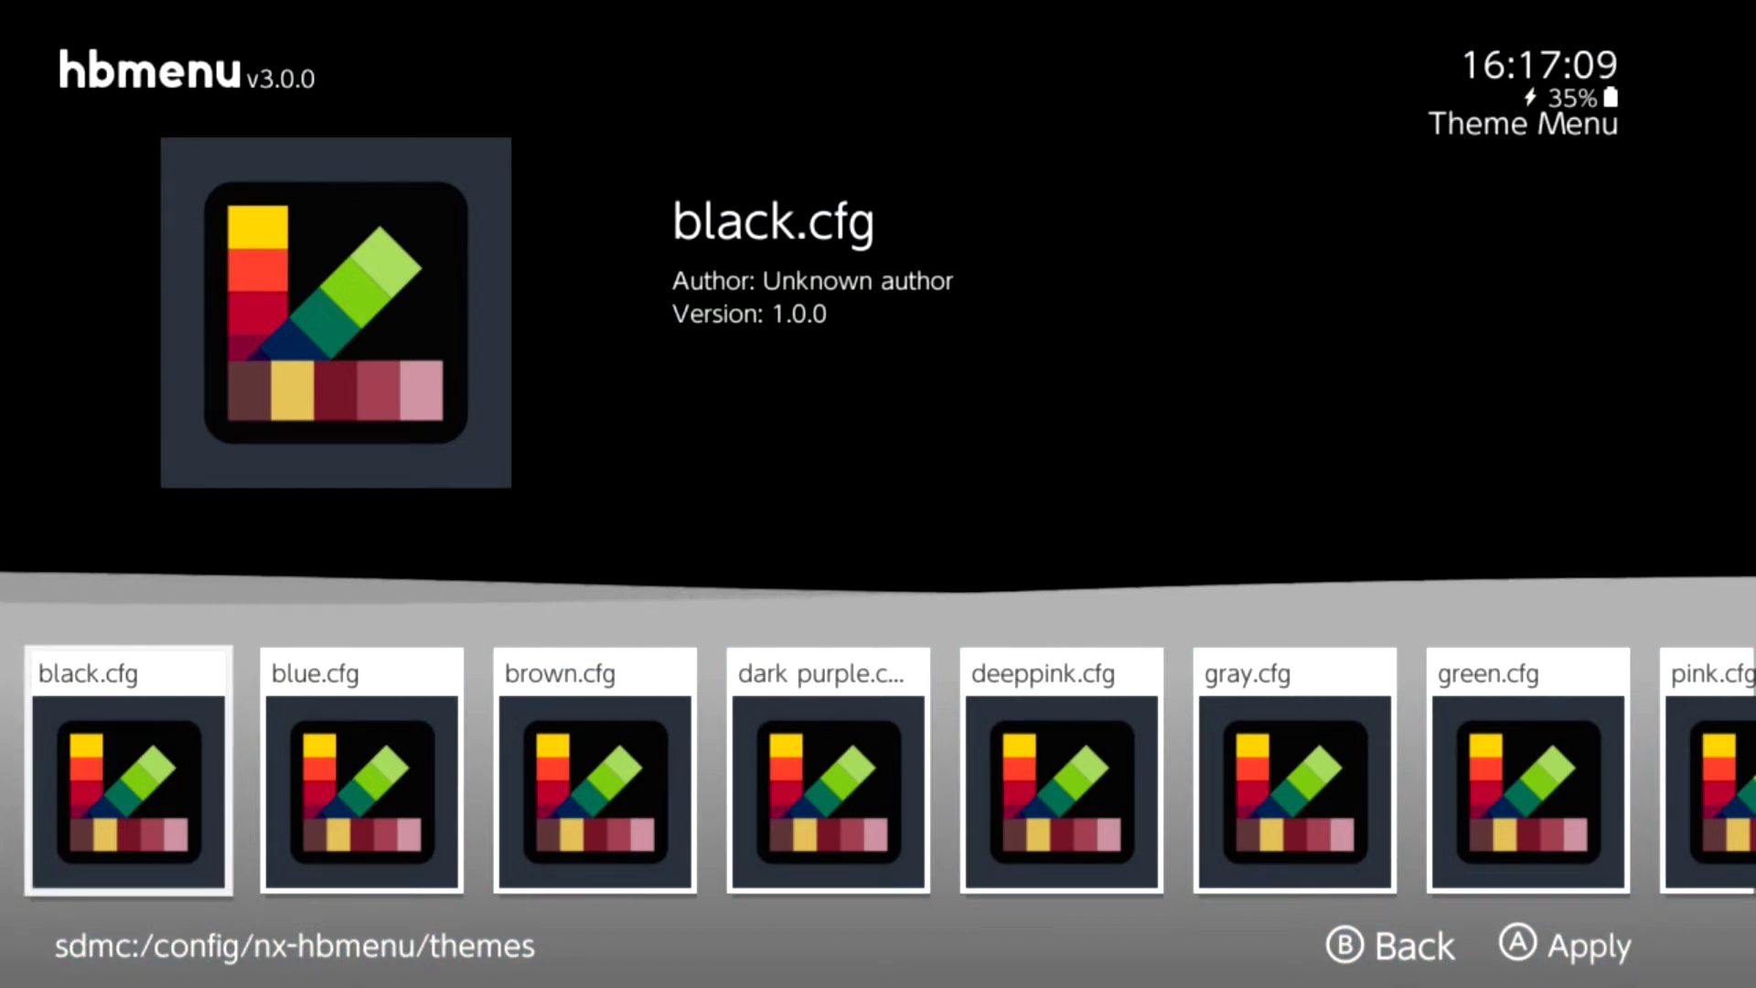
pyautogui.press('Right')
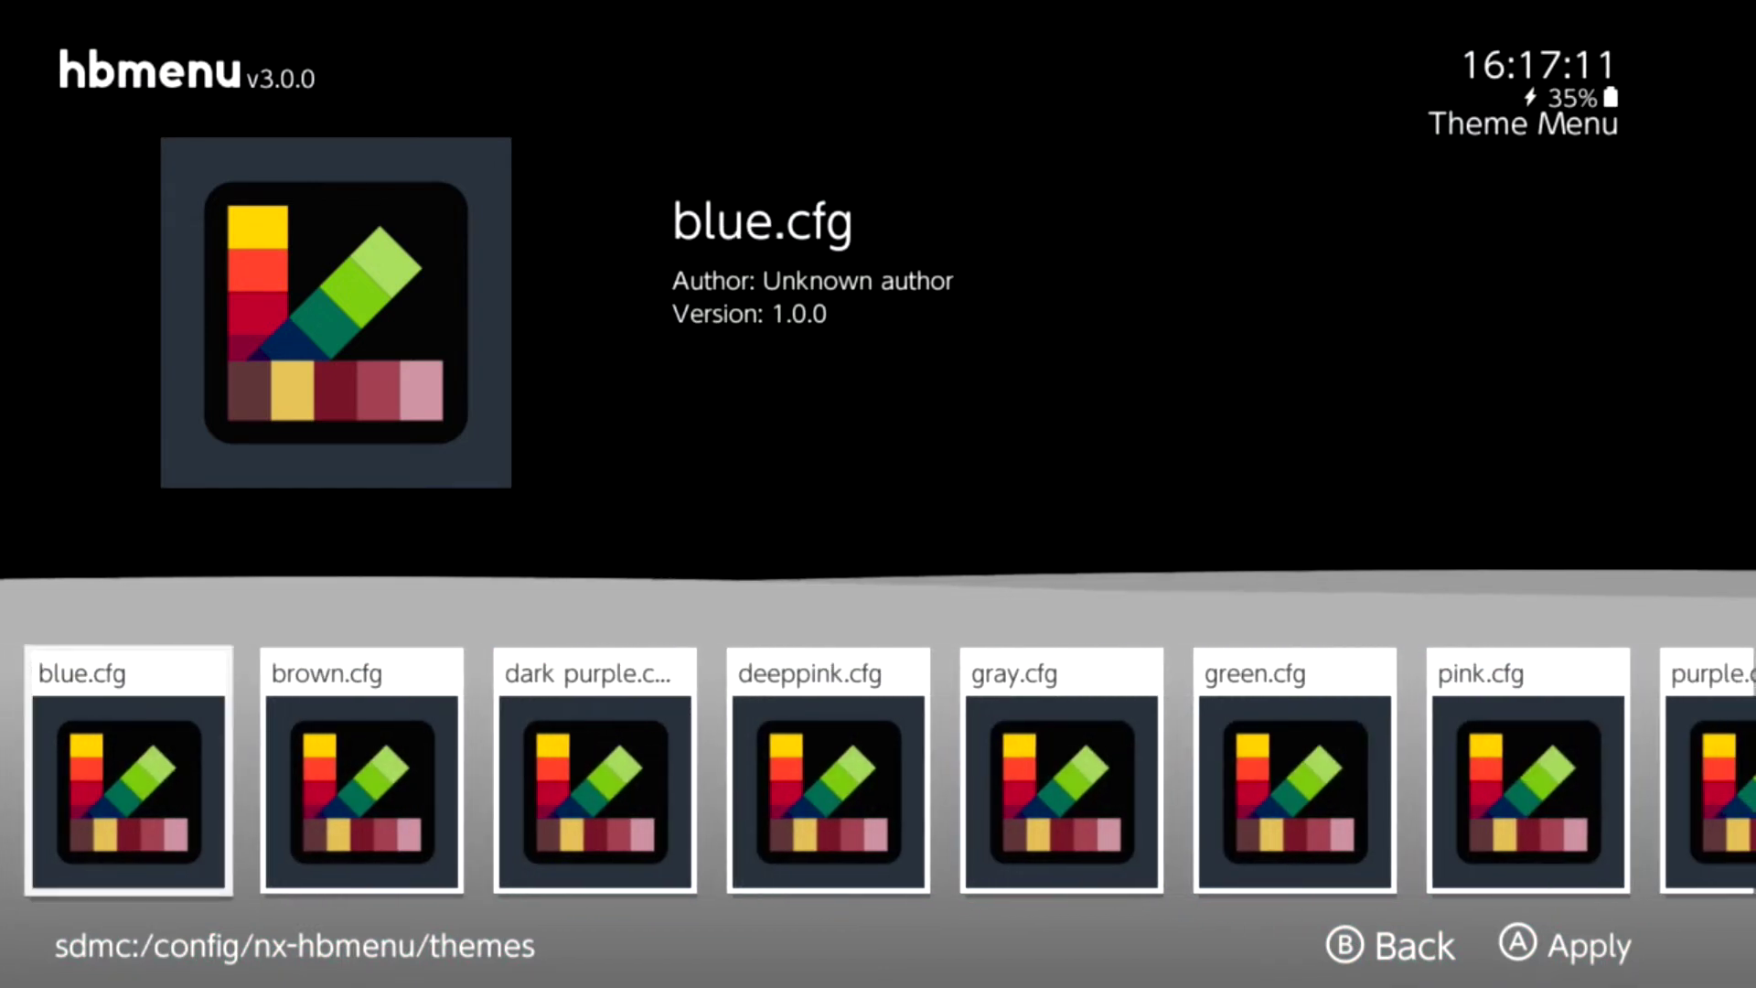
pyautogui.press('a')
pyautogui.press('Right')
pyautogui.press('a')
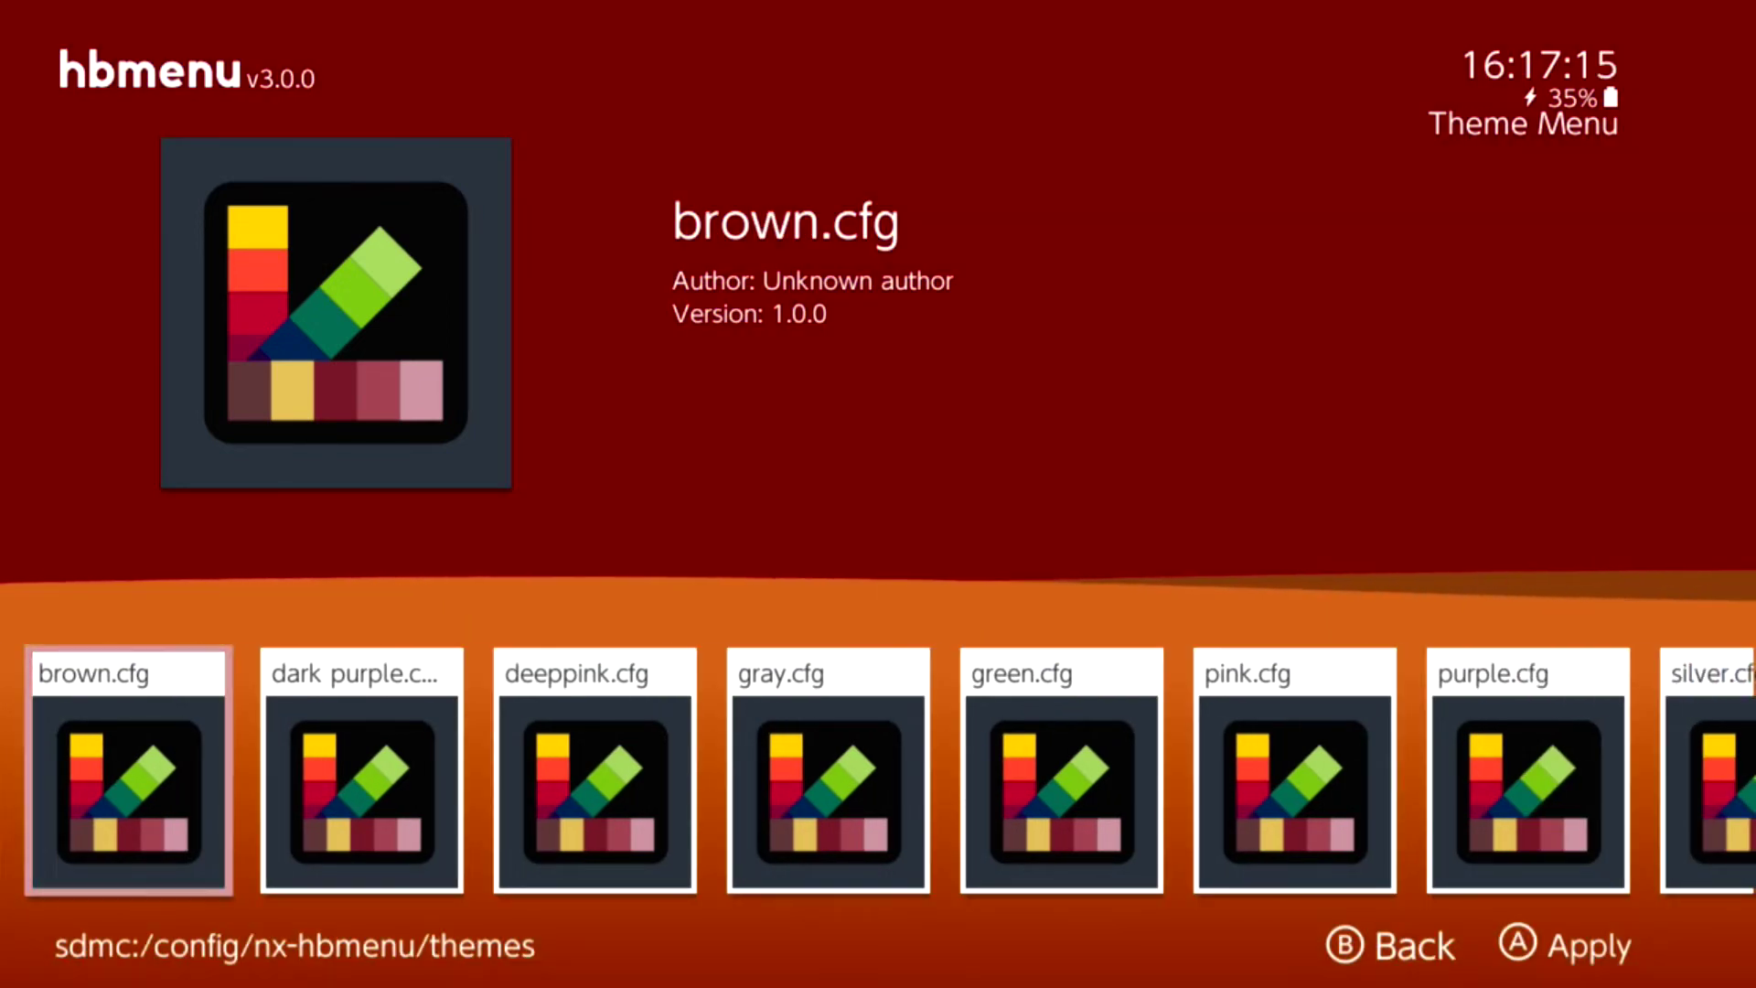
pyautogui.press('Right')
pyautogui.press('a')
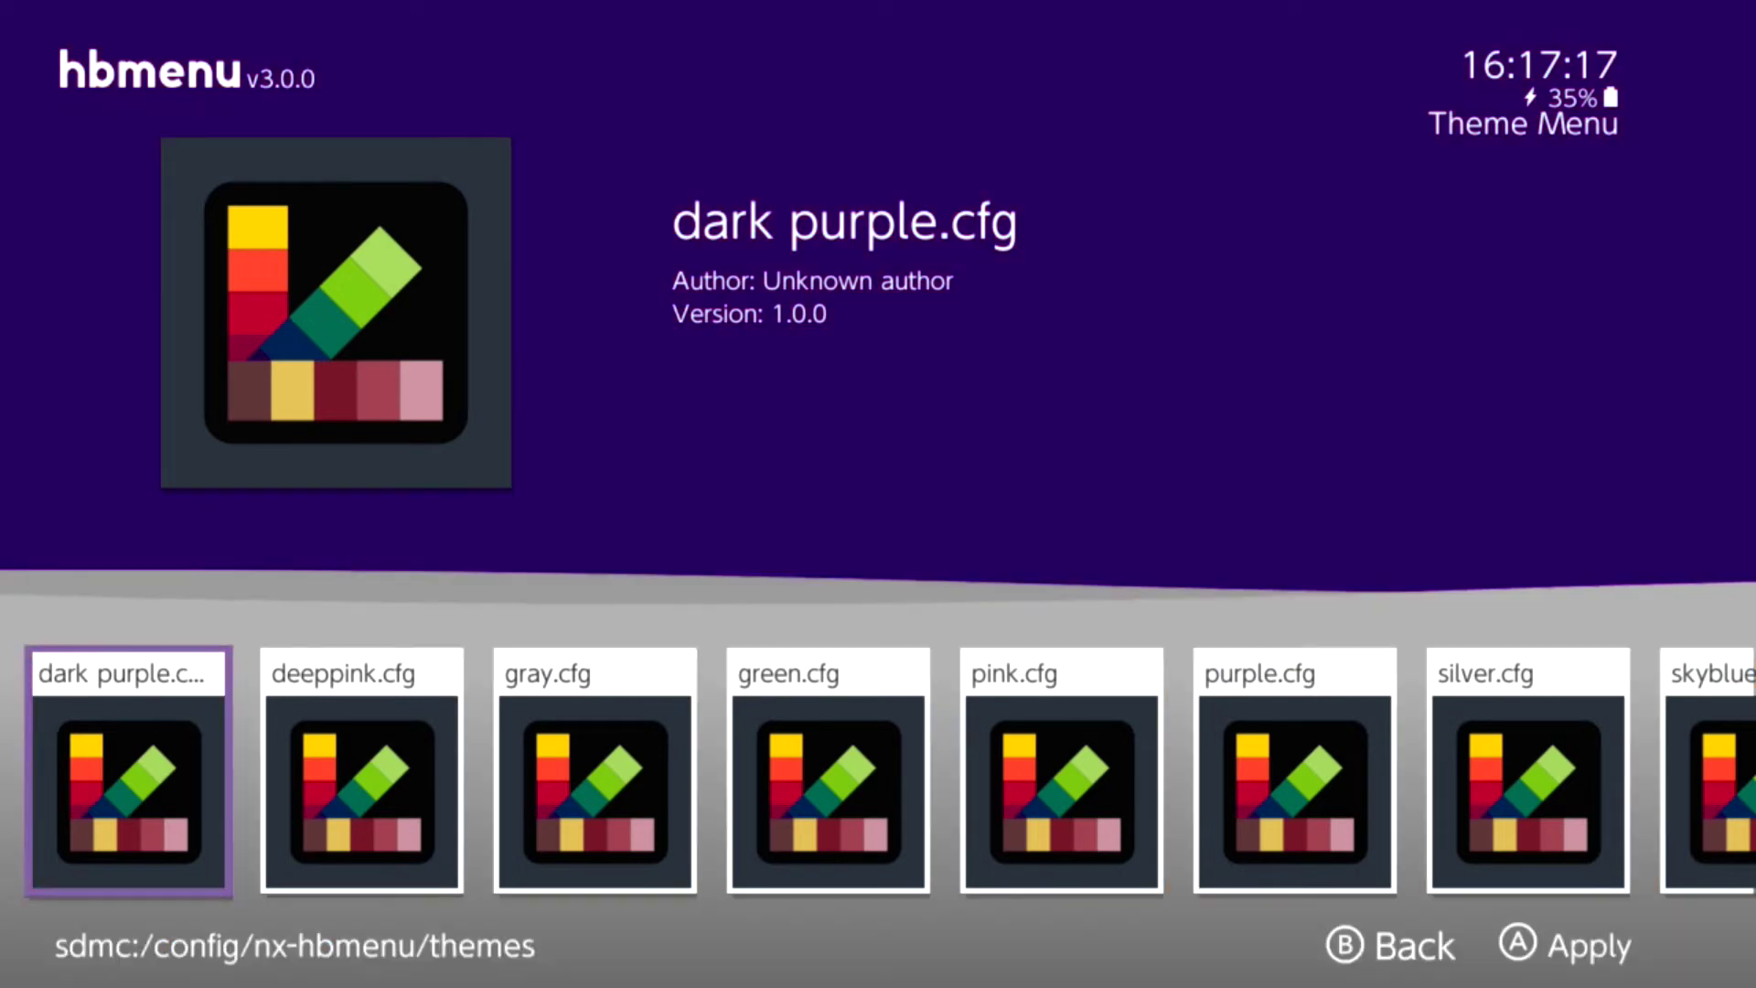
pyautogui.press('Right')
pyautogui.press('a')
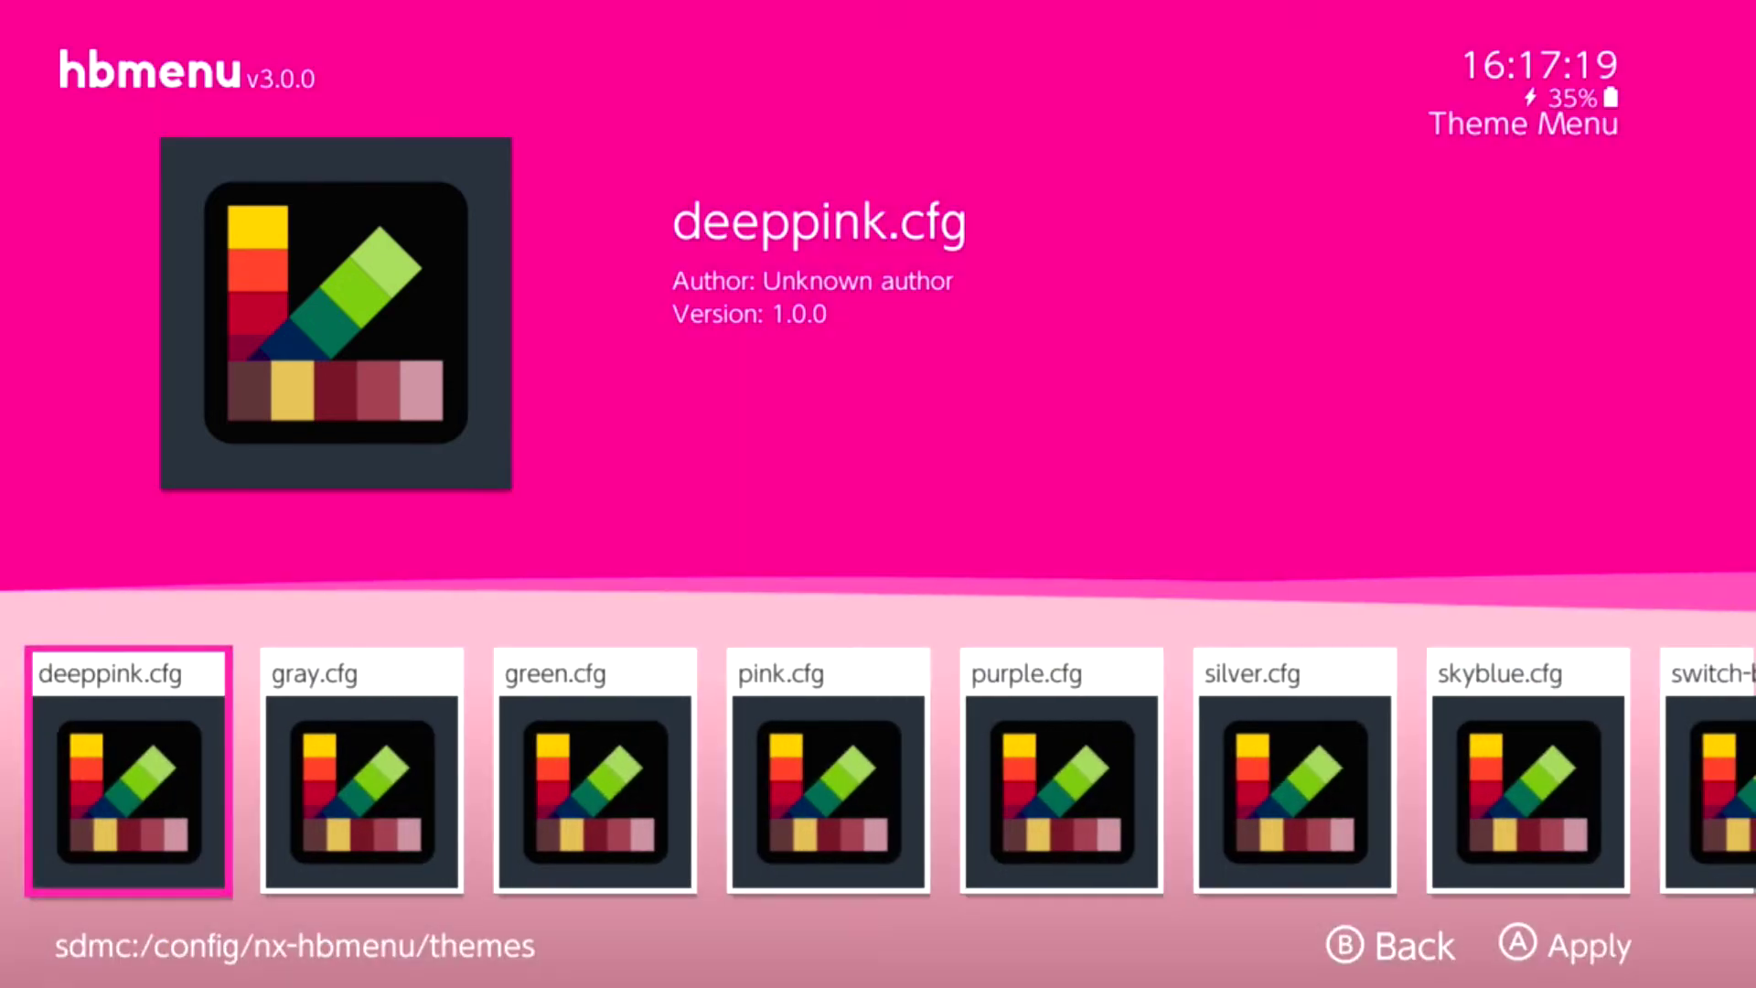
pyautogui.press('Right')
pyautogui.press('a')
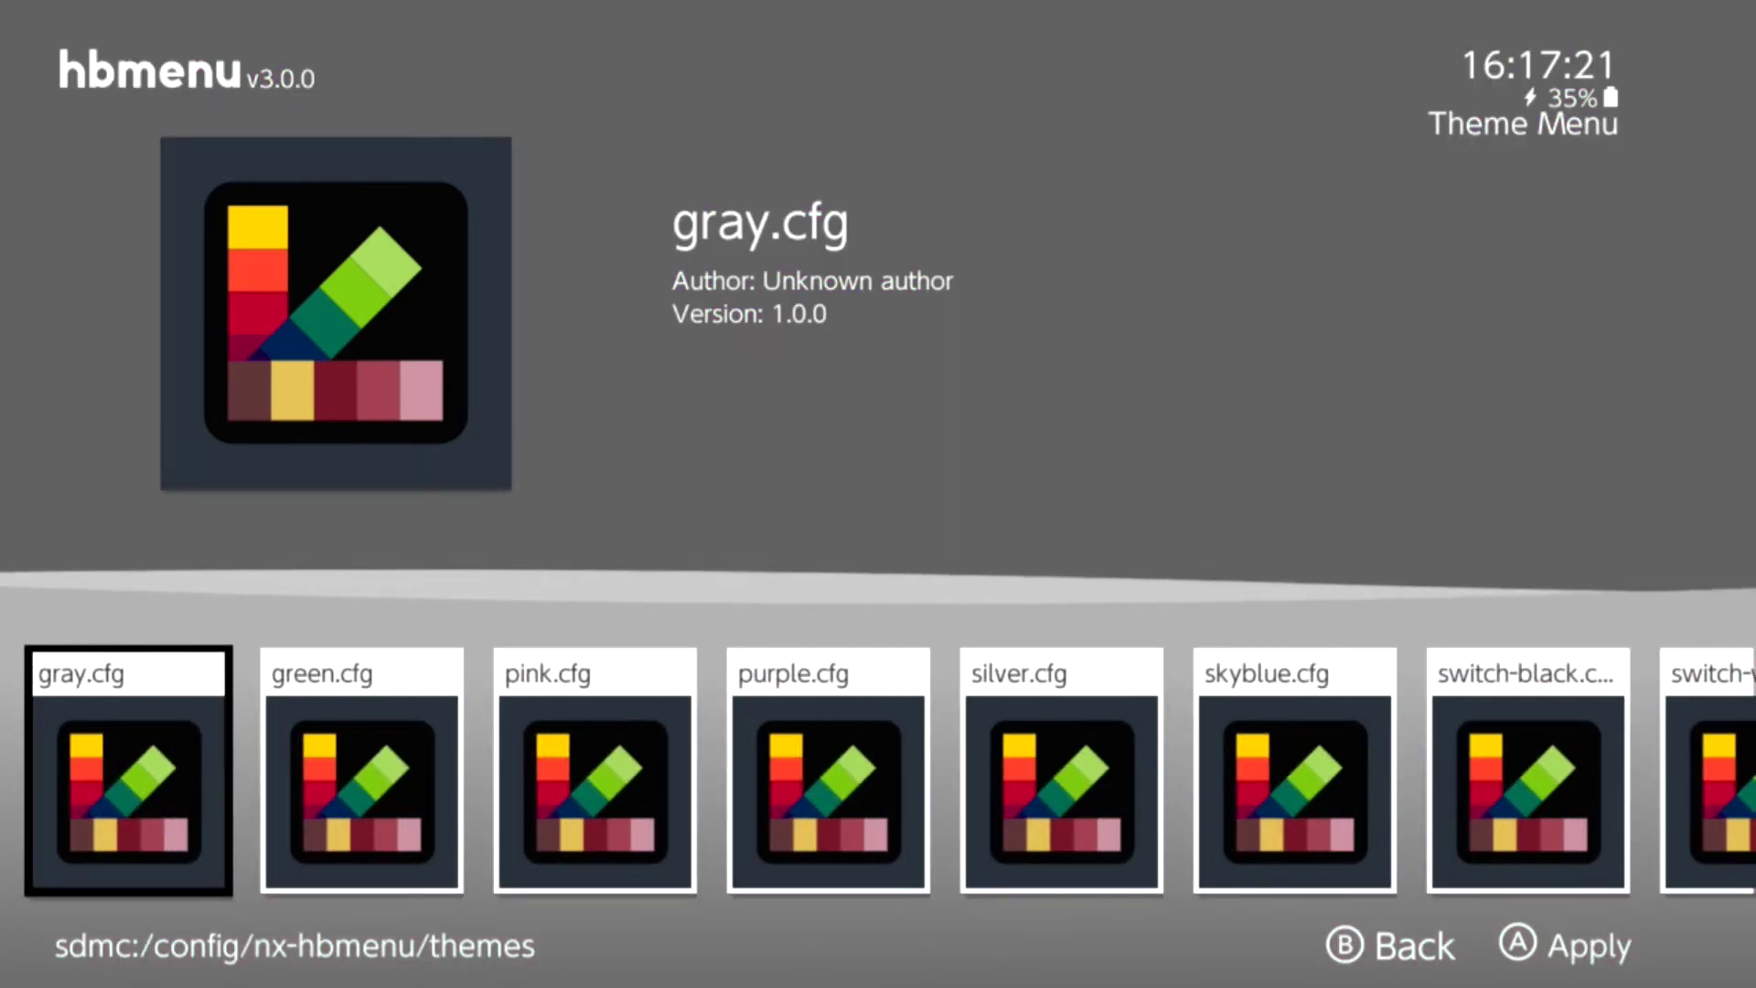
pyautogui.press('Right')
pyautogui.press('a')
# Continue through pink, purple, silver, skyblue, switch-black, switch-white and wii hbc, previewing yellow and ending on yellowgreen.
pyautogui.press('Right')
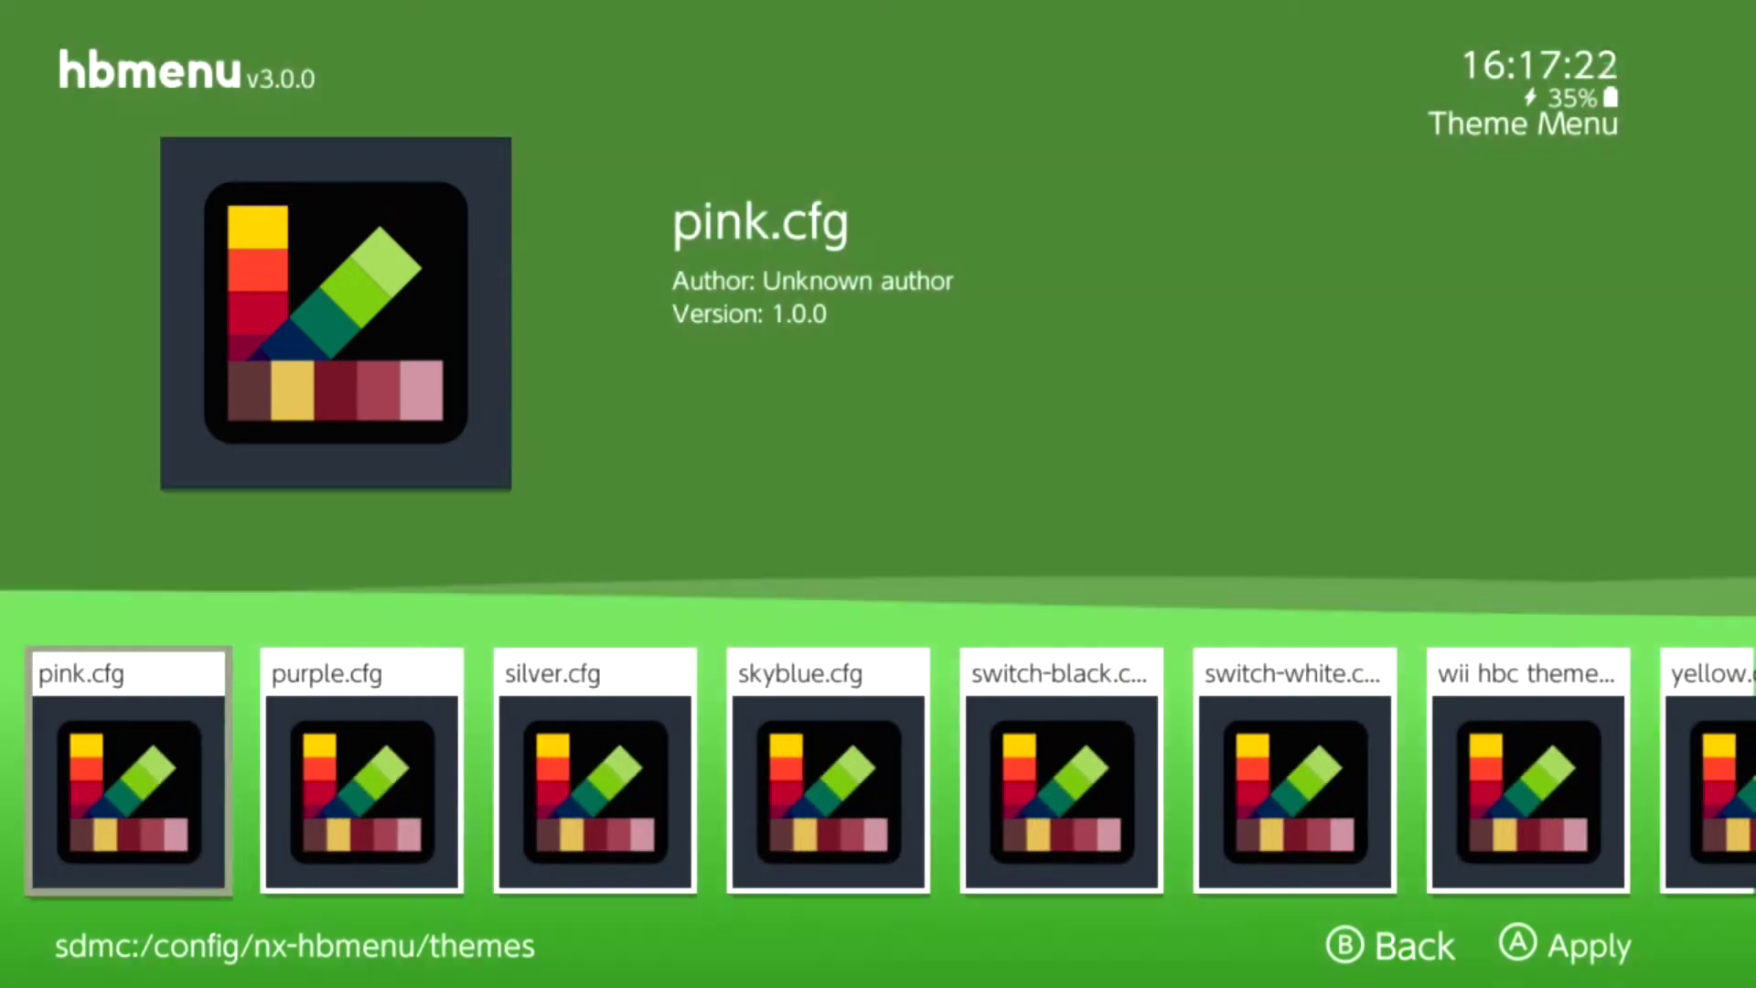
pyautogui.press('a')
pyautogui.press('Right')
pyautogui.press('a')
pyautogui.press('Right')
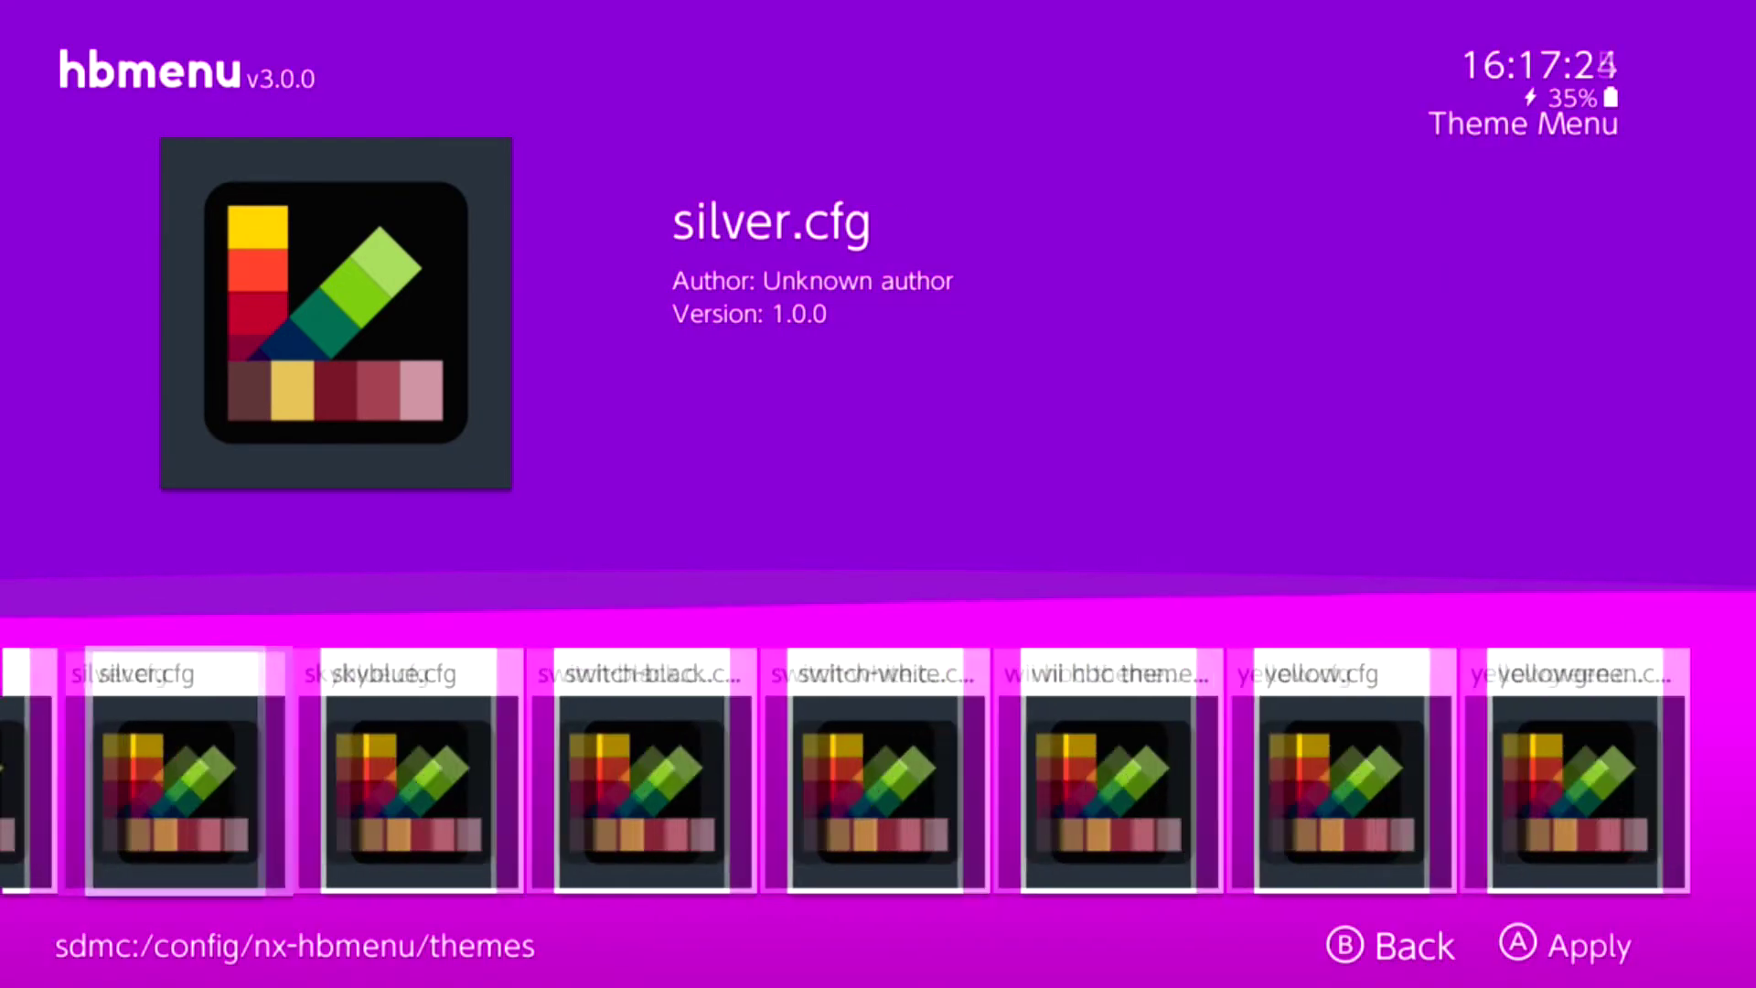
pyautogui.press('a')
pyautogui.press('Right')
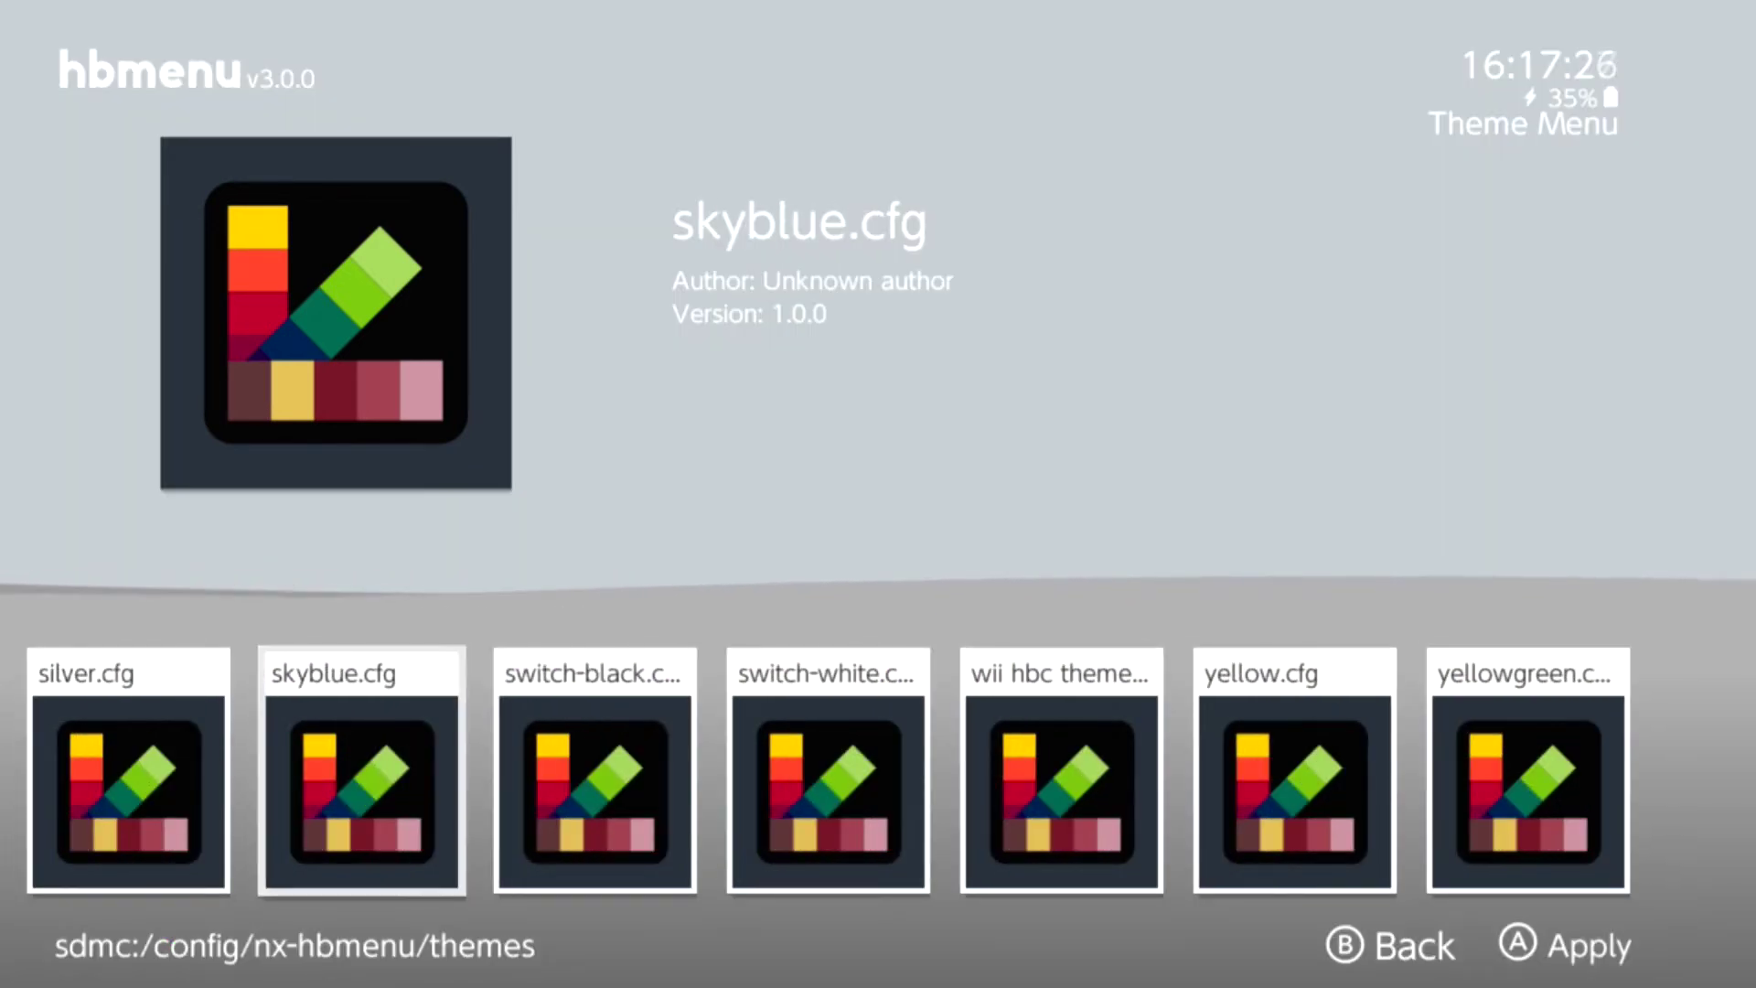
pyautogui.press('a')
pyautogui.press('Right')
pyautogui.press('a')
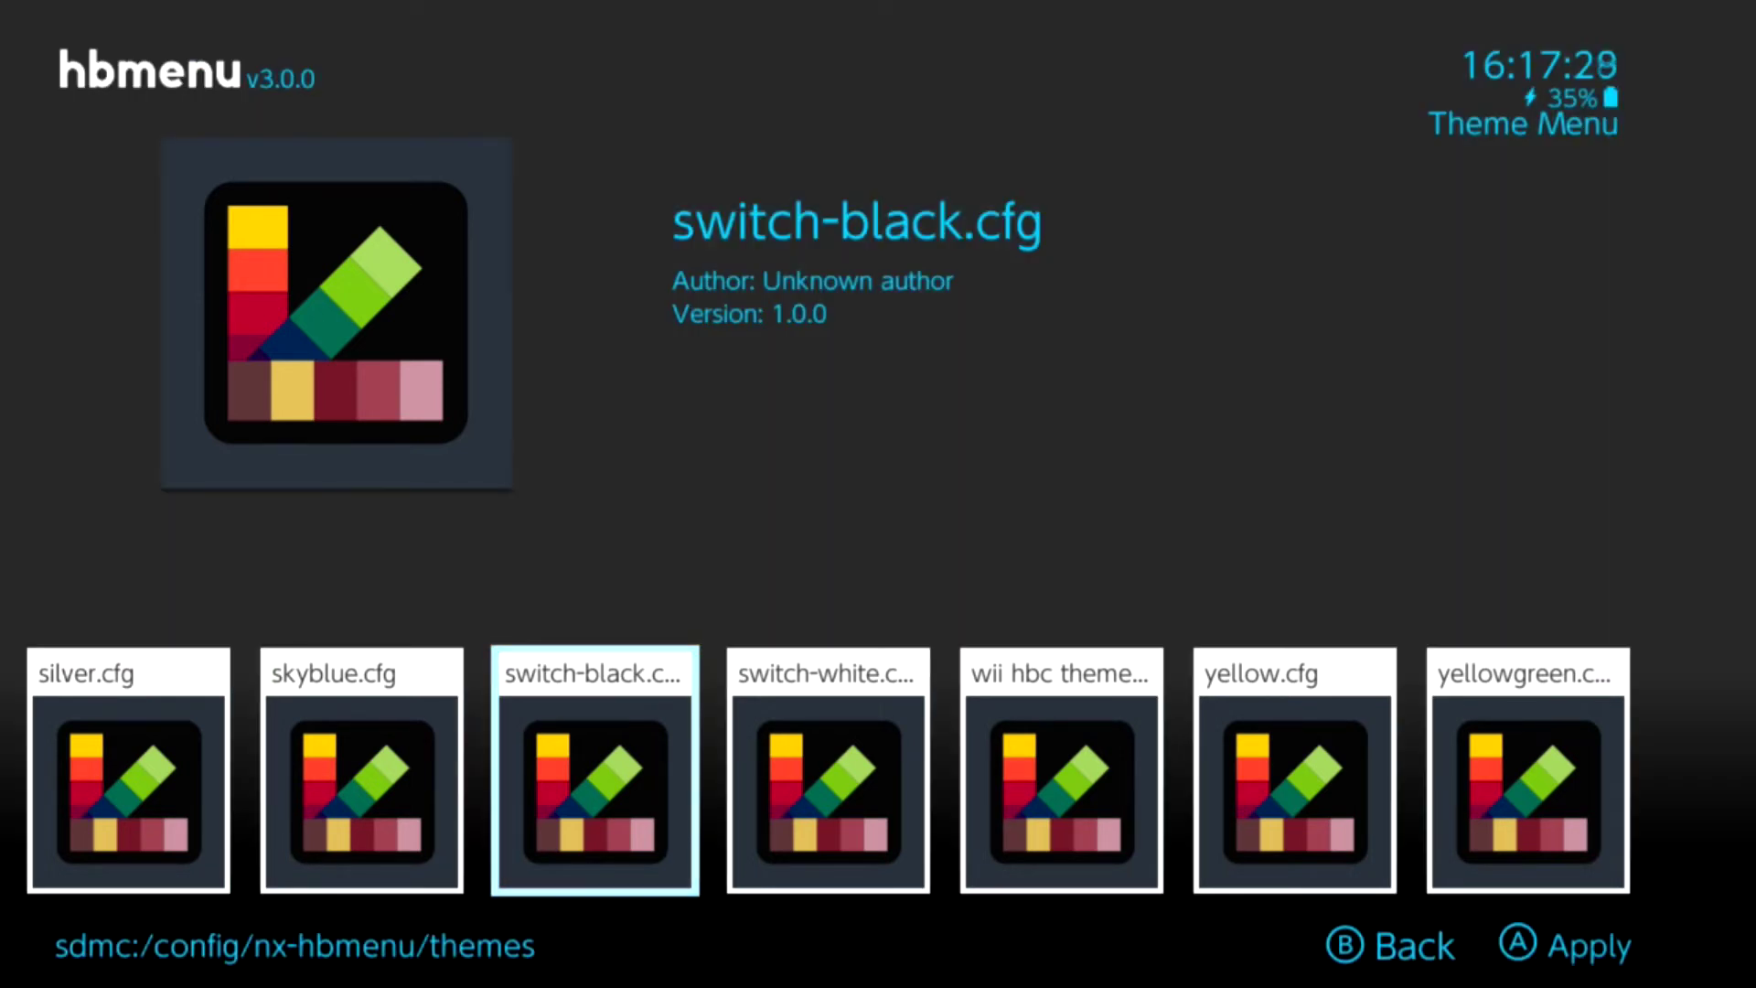
pyautogui.press('Right')
pyautogui.press('a')
pyautogui.press('Right')
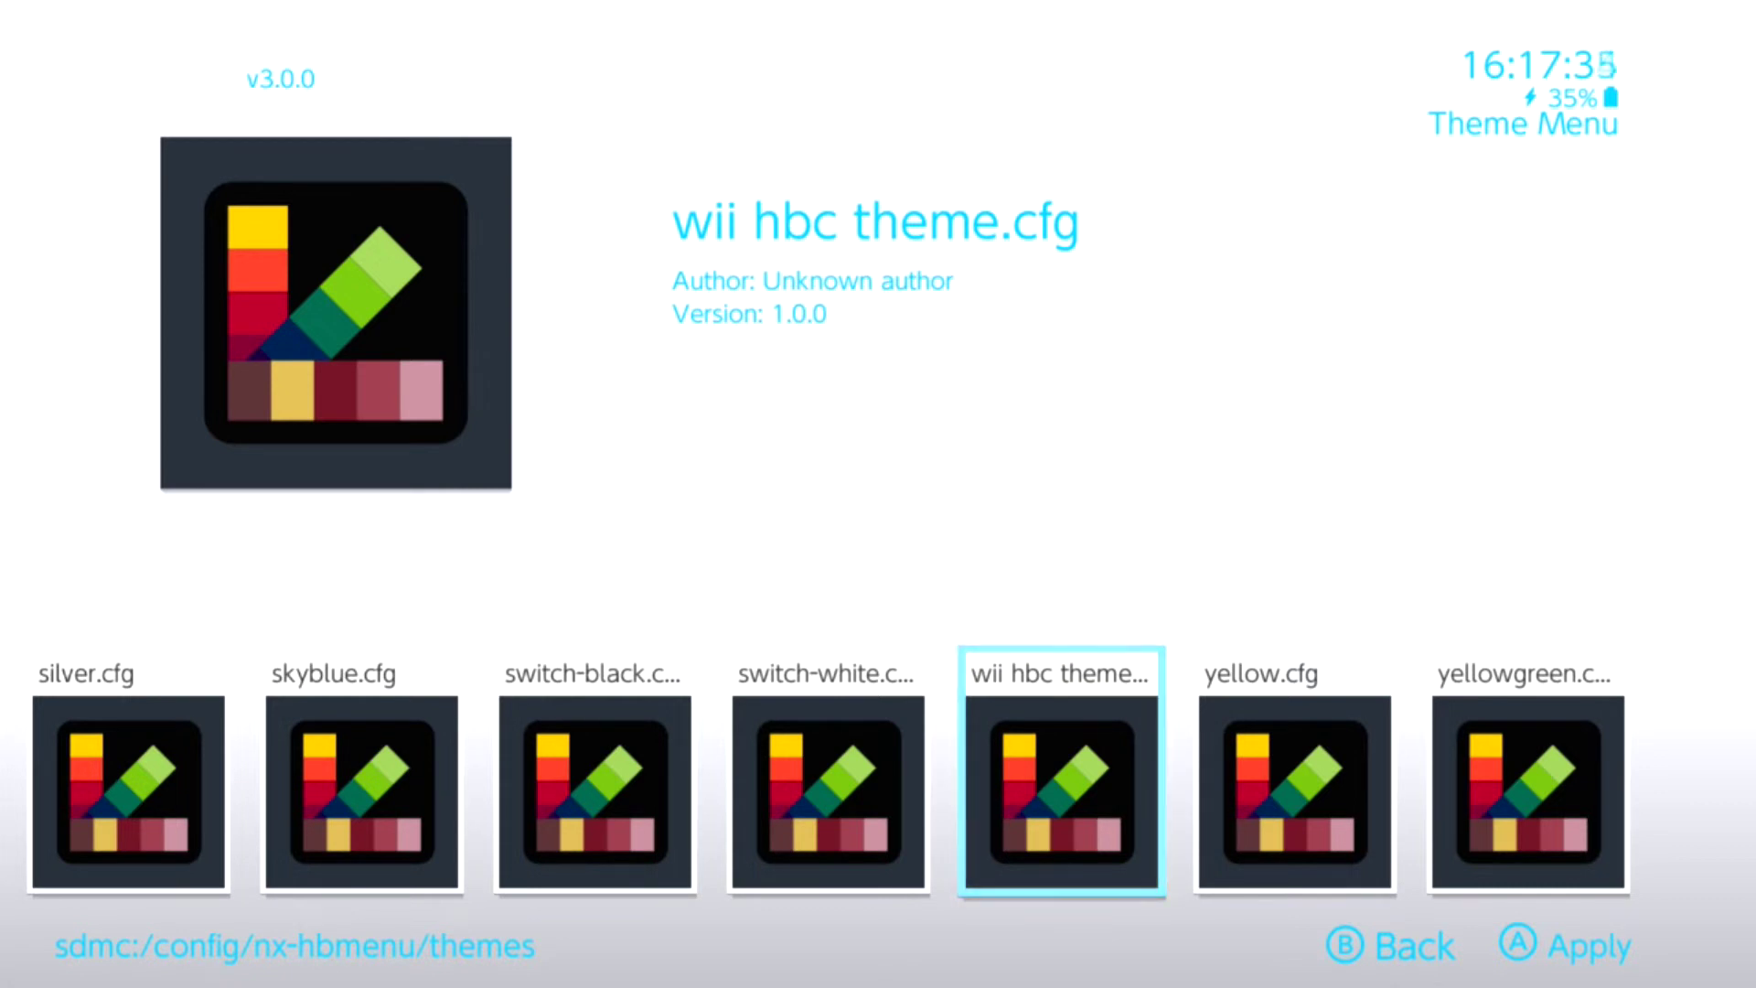
pyautogui.press('Right')
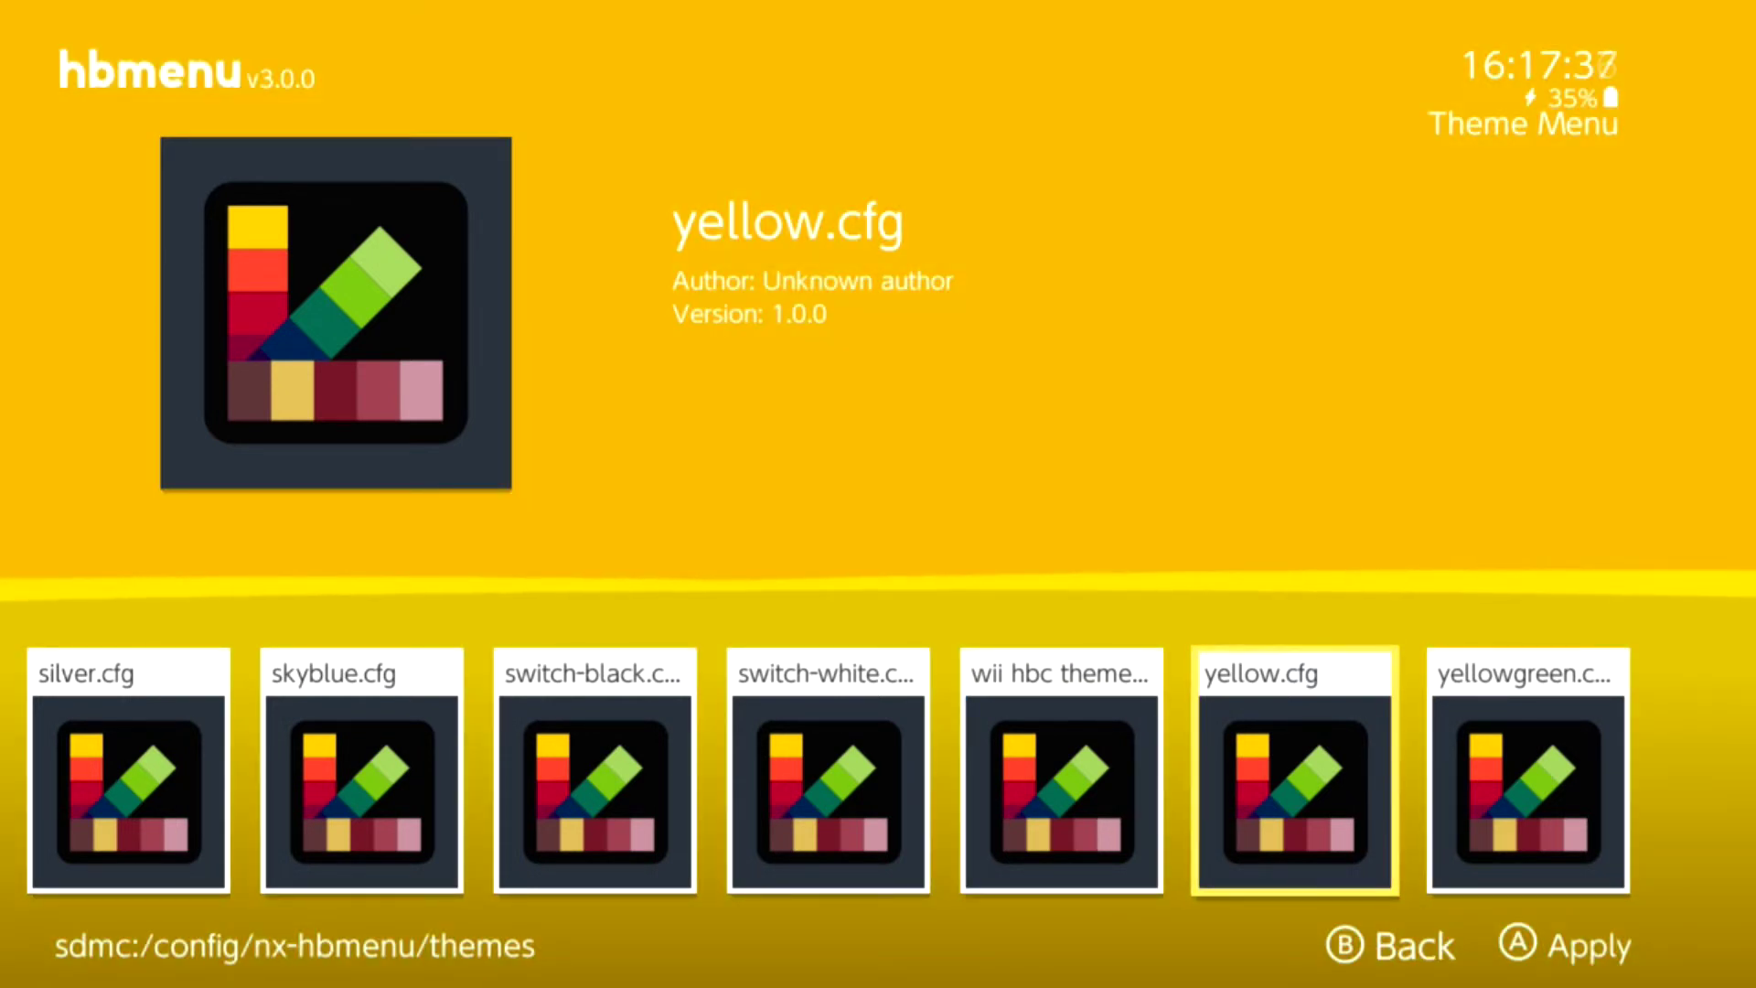
pyautogui.press('Right')
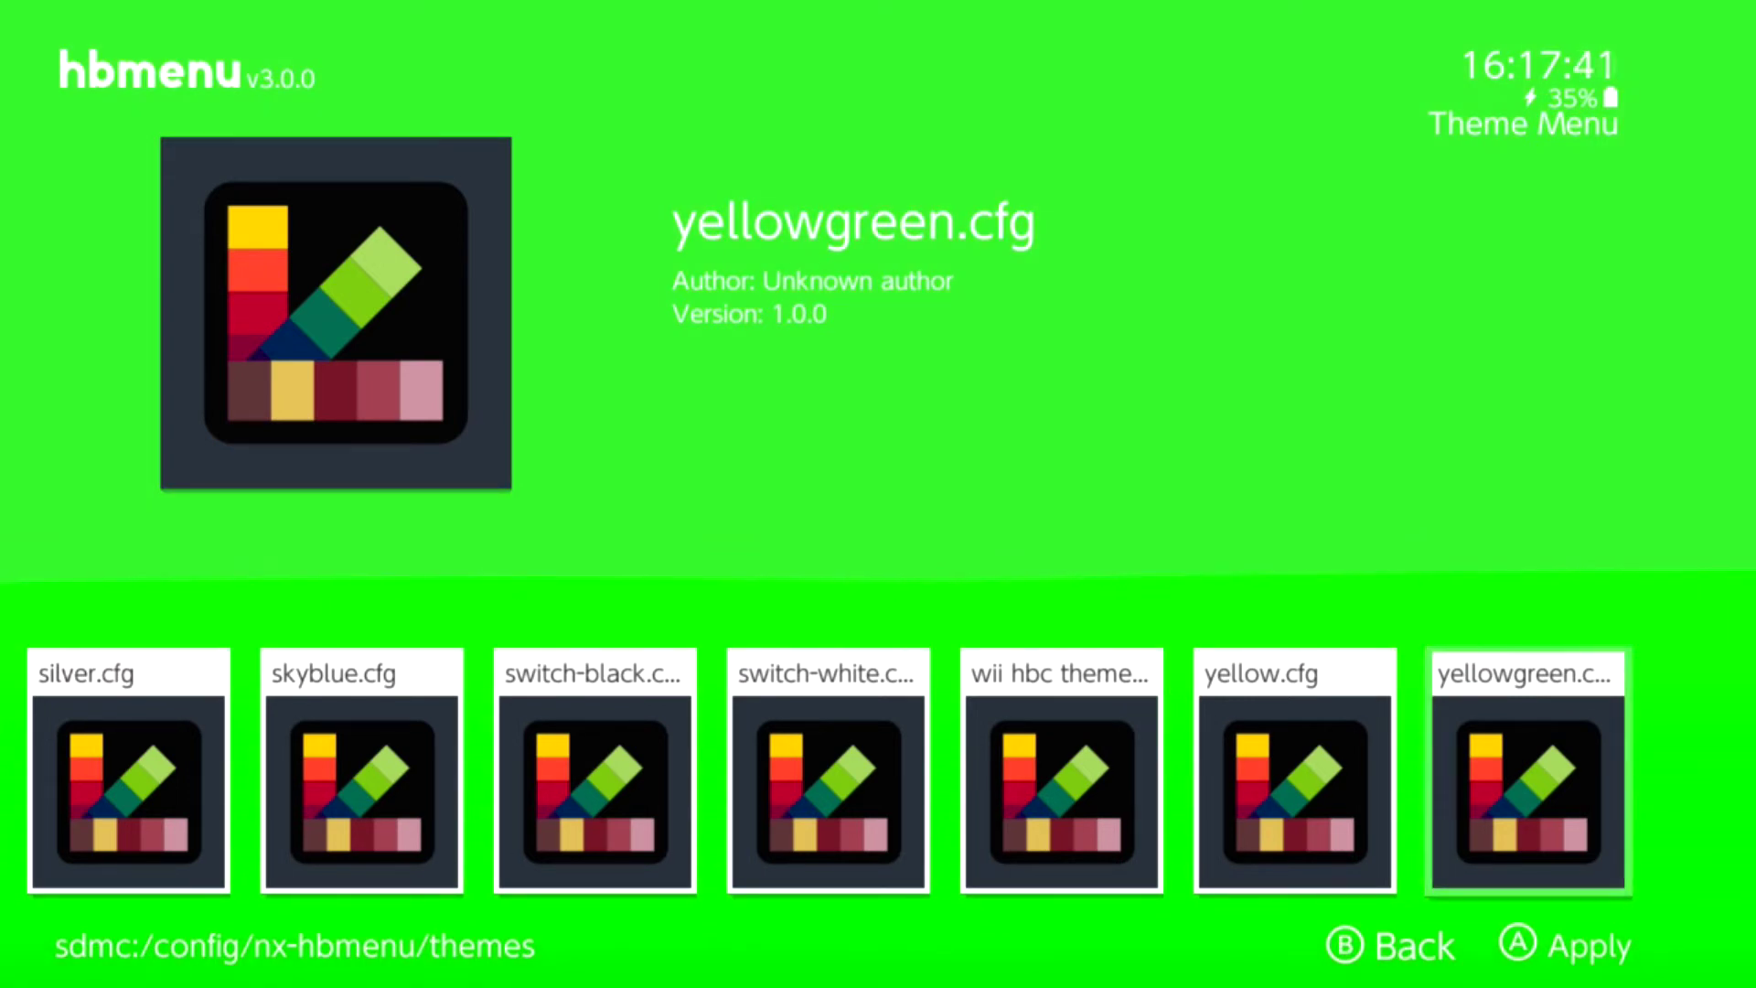
# Browse past switch-black.cfg, silver.cfg and blue.cfg, then apply brown.cfg for a dark red-orange menu.
pyautogui.press('Left')
pyautogui.press('Left')
pyautogui.press('Left')
pyautogui.press('Left')
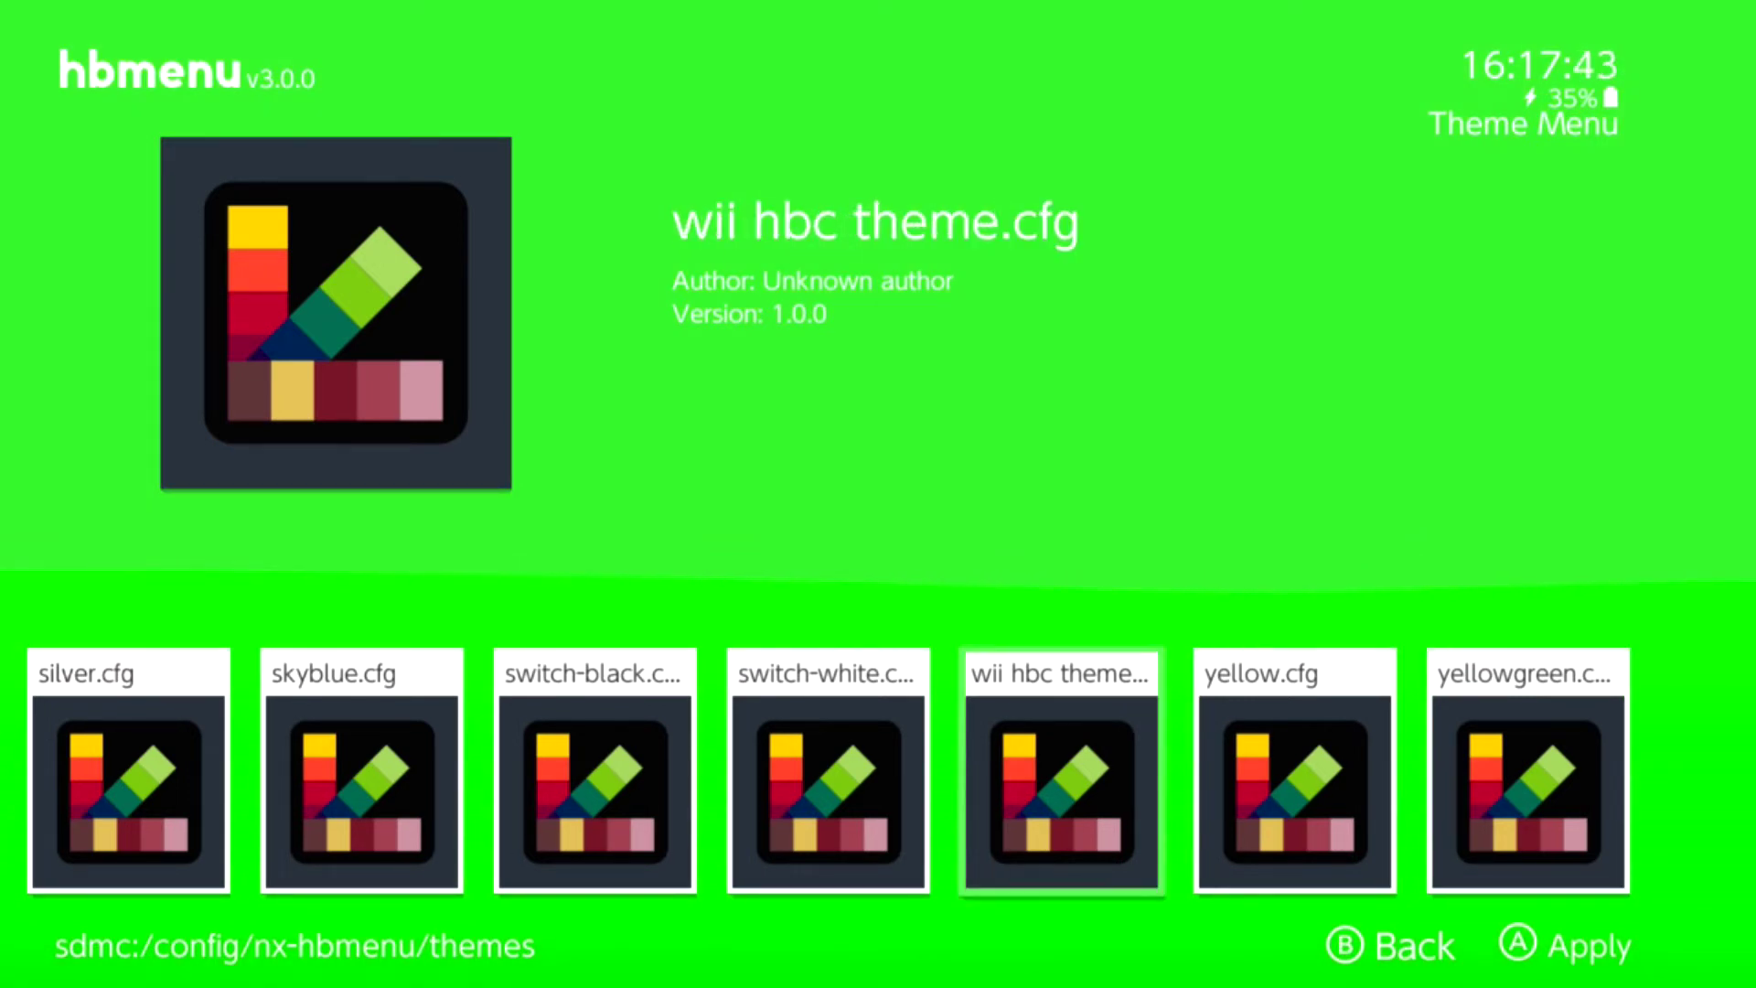
pyautogui.press('Left')
pyautogui.press('Right')
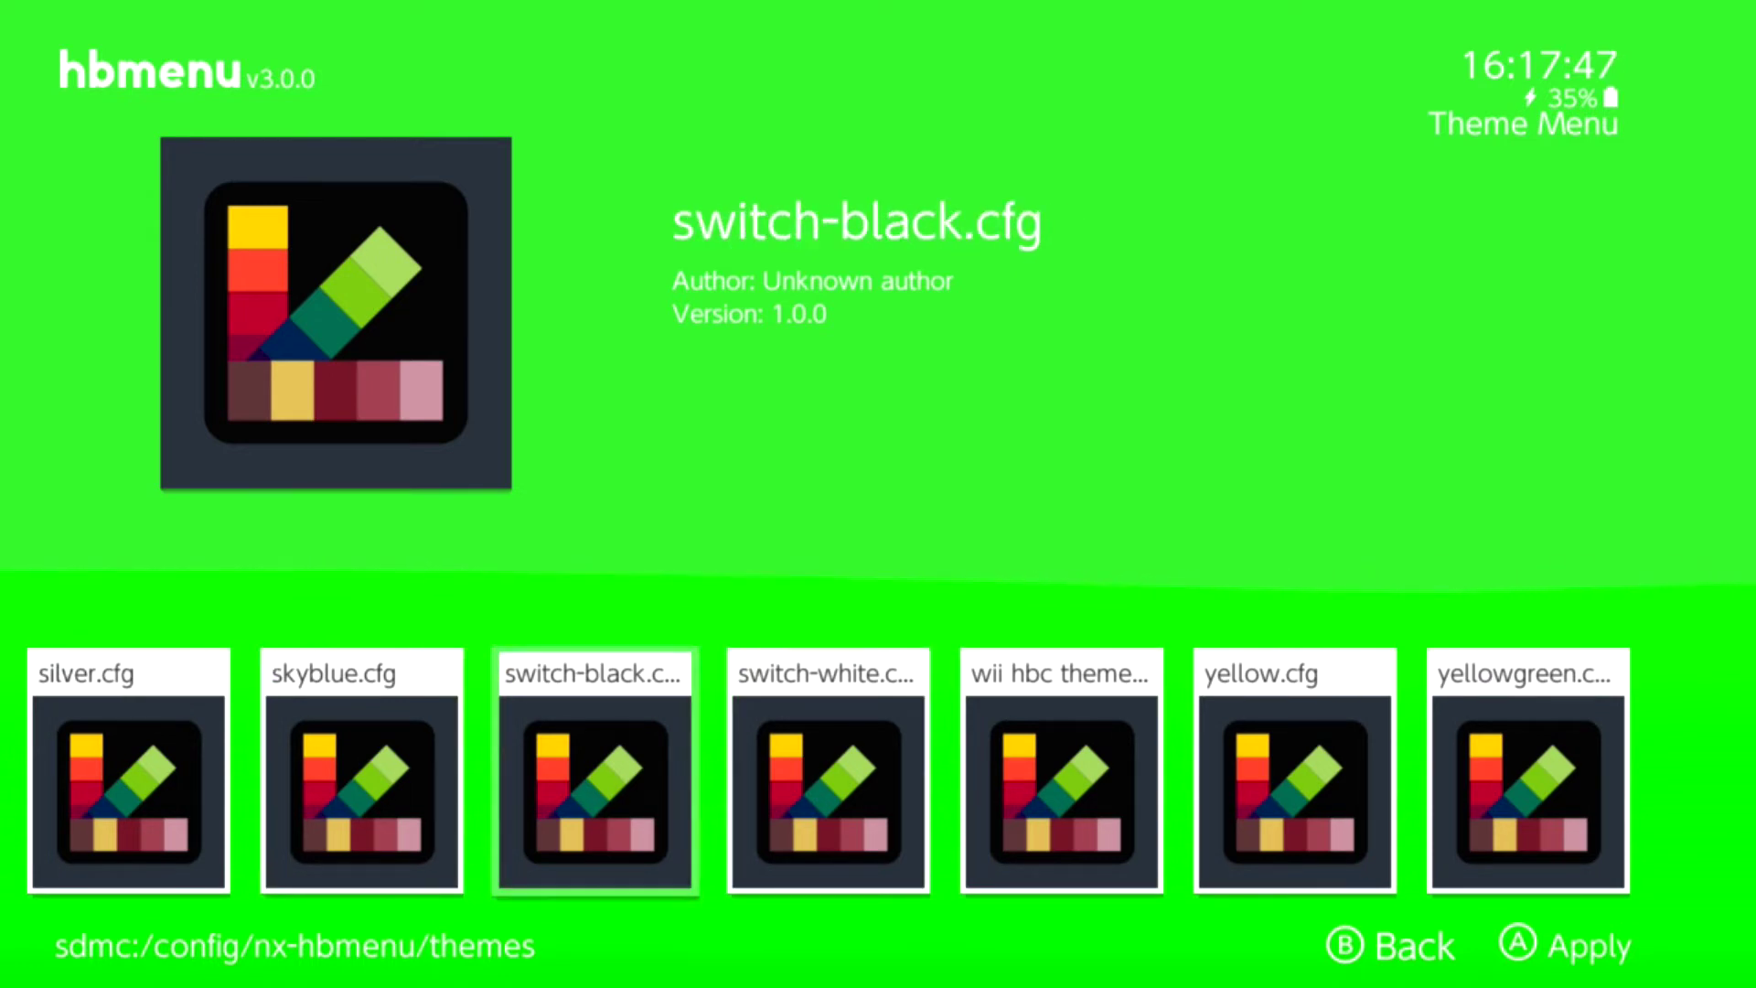
pyautogui.press('Left')
pyautogui.press('Left')
pyautogui.press('Left')
pyautogui.press('Left')
pyautogui.press('Left')
pyautogui.press('Left')
pyautogui.press('Left')
pyautogui.press('Left')
pyautogui.press('Left')
pyautogui.press('Left')
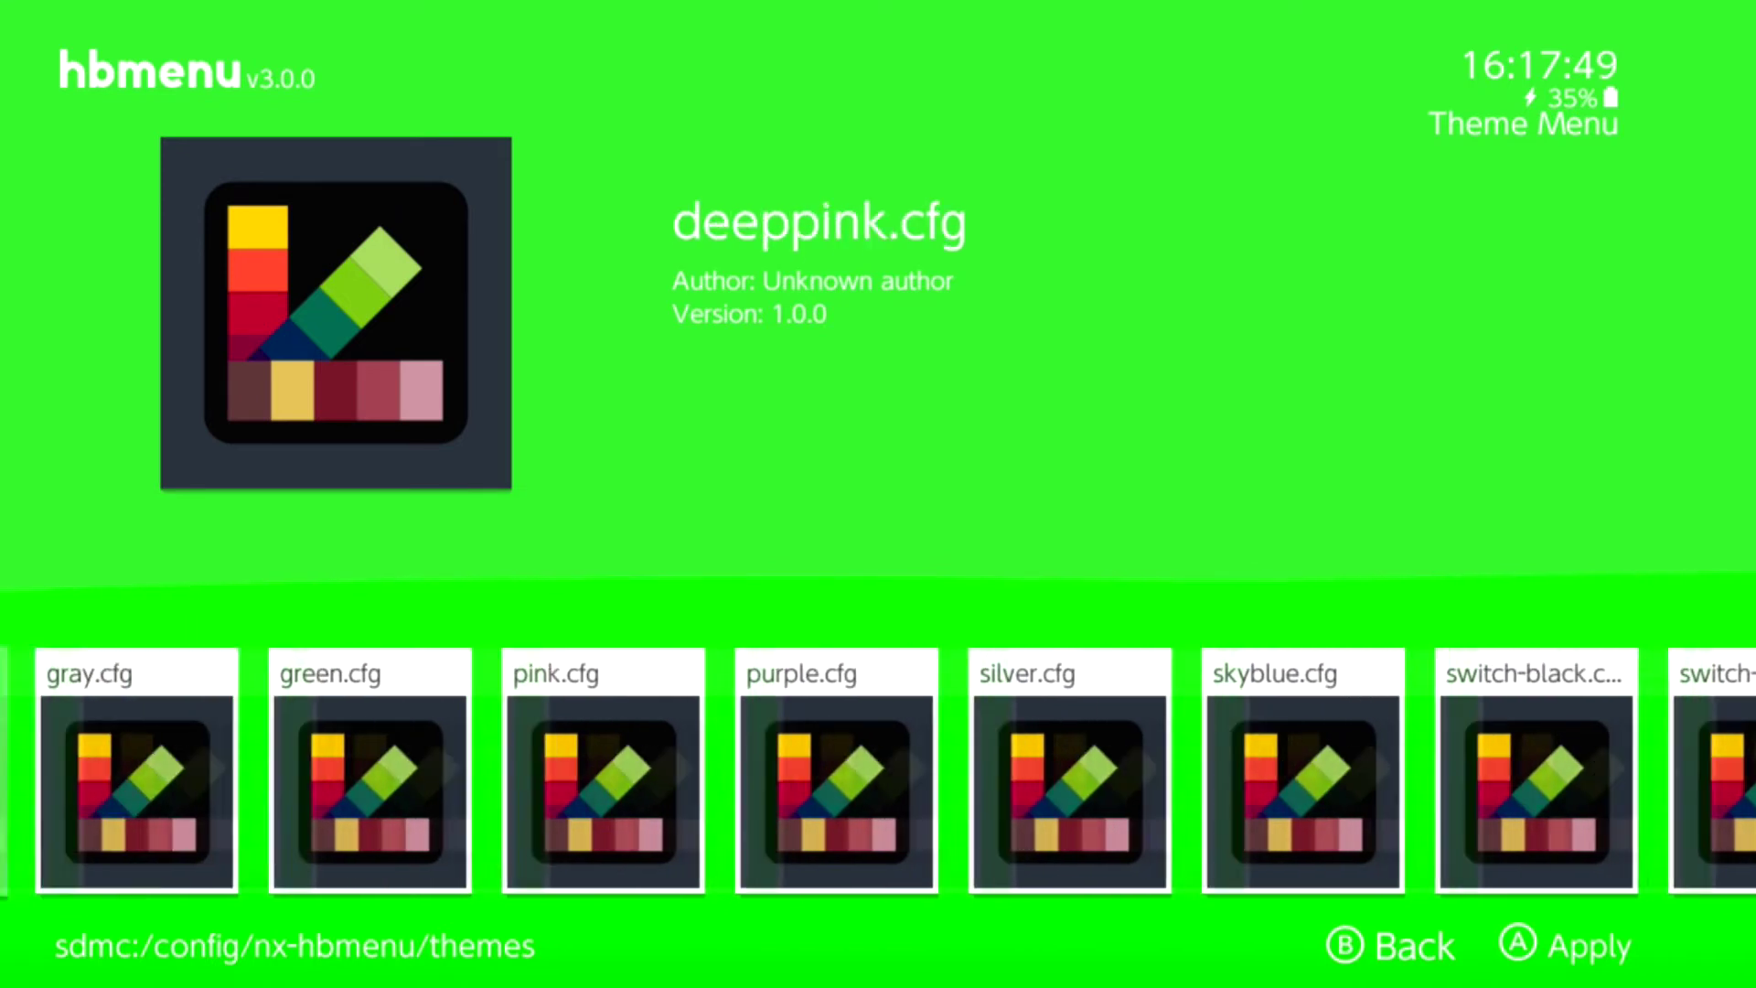
pyautogui.press('Left')
pyautogui.press('Right')
pyautogui.press('Right')
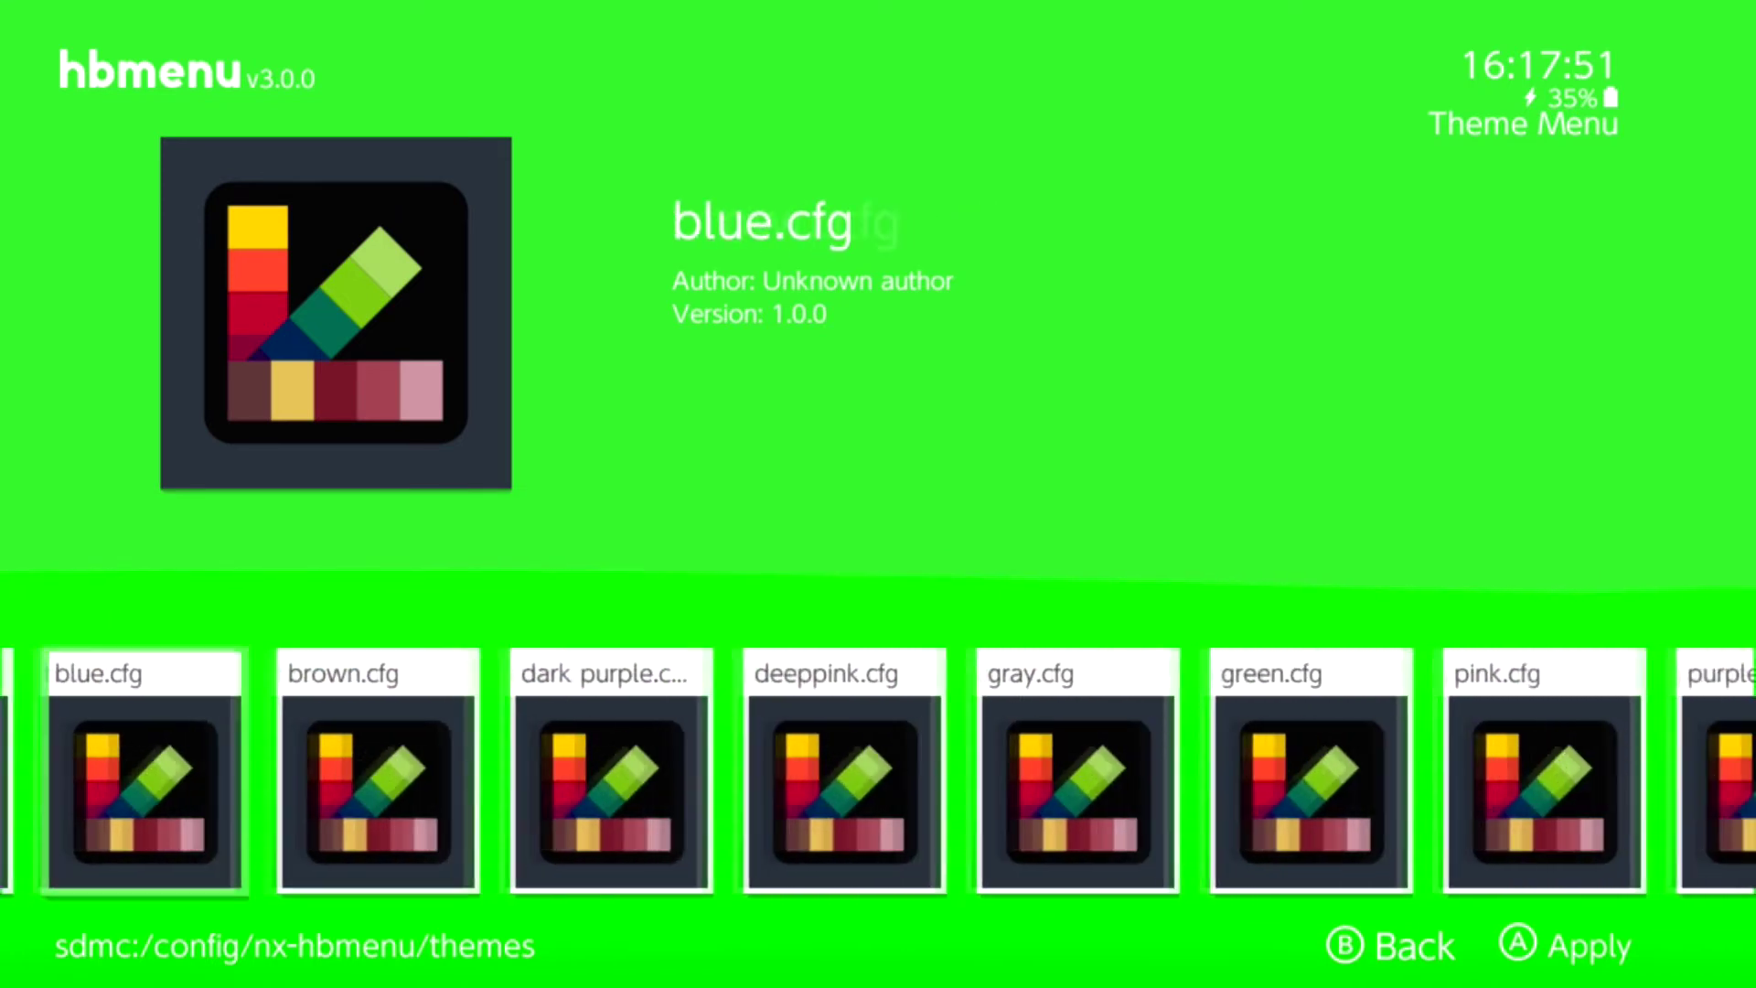
pyautogui.press('Left')
pyautogui.press('Right')
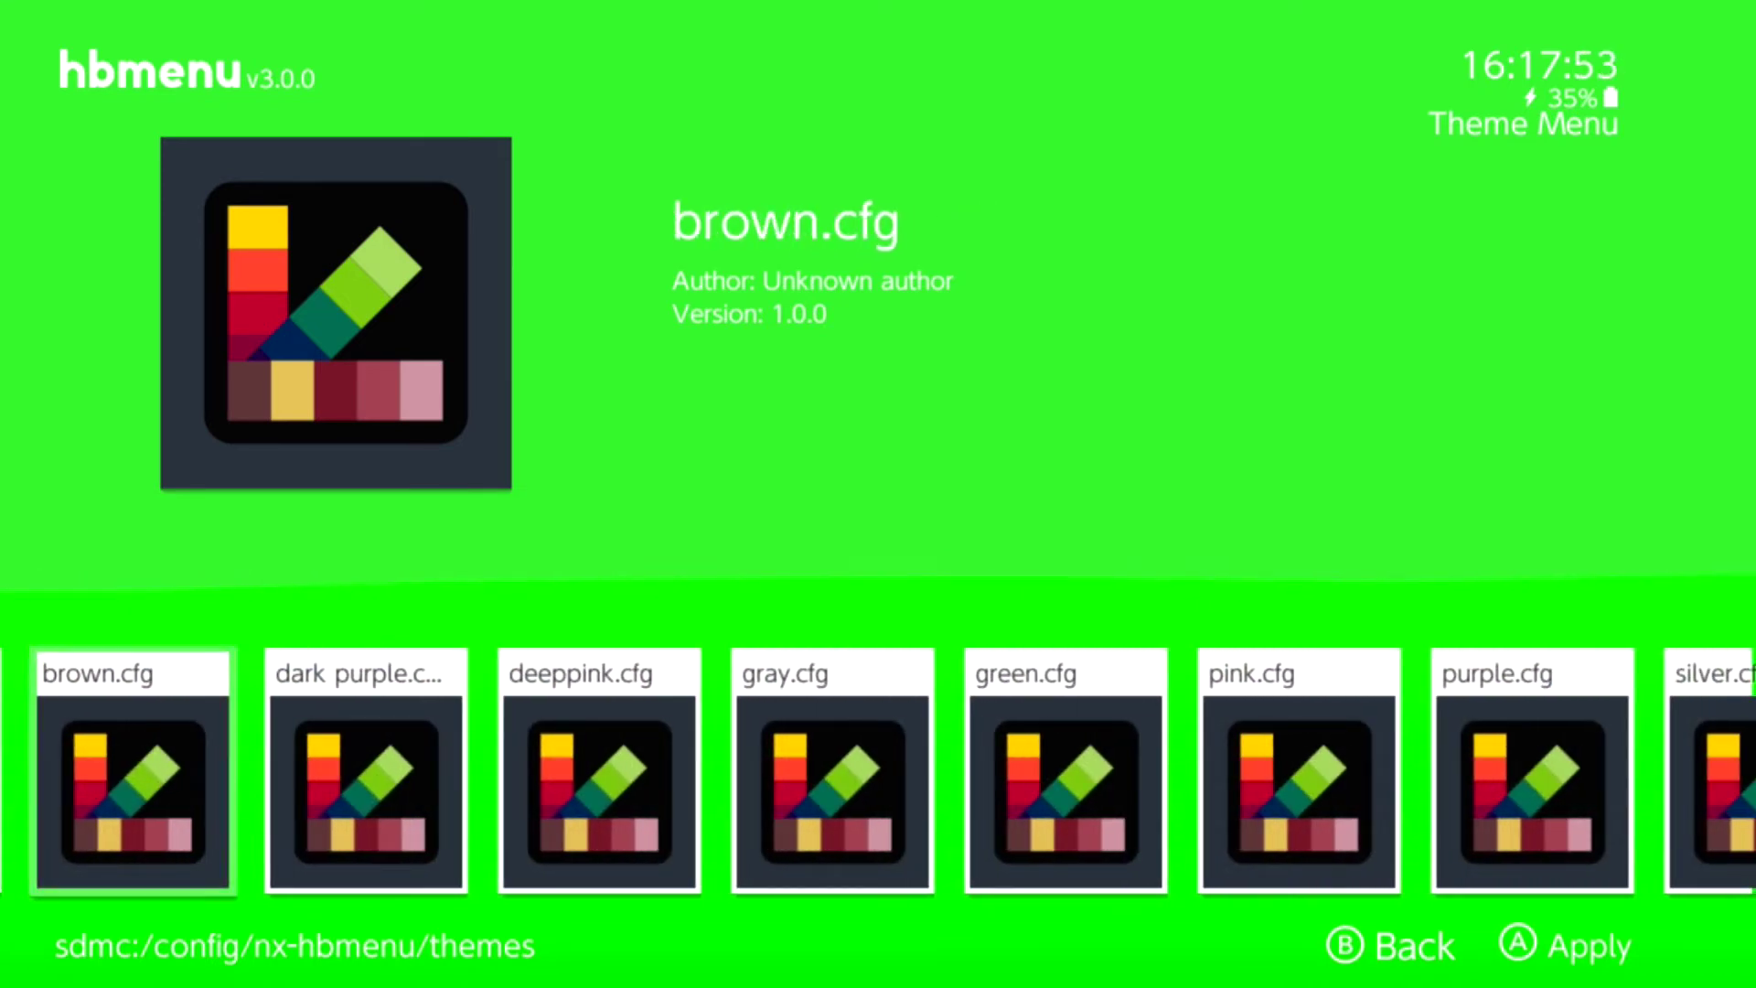
pyautogui.press('Return')
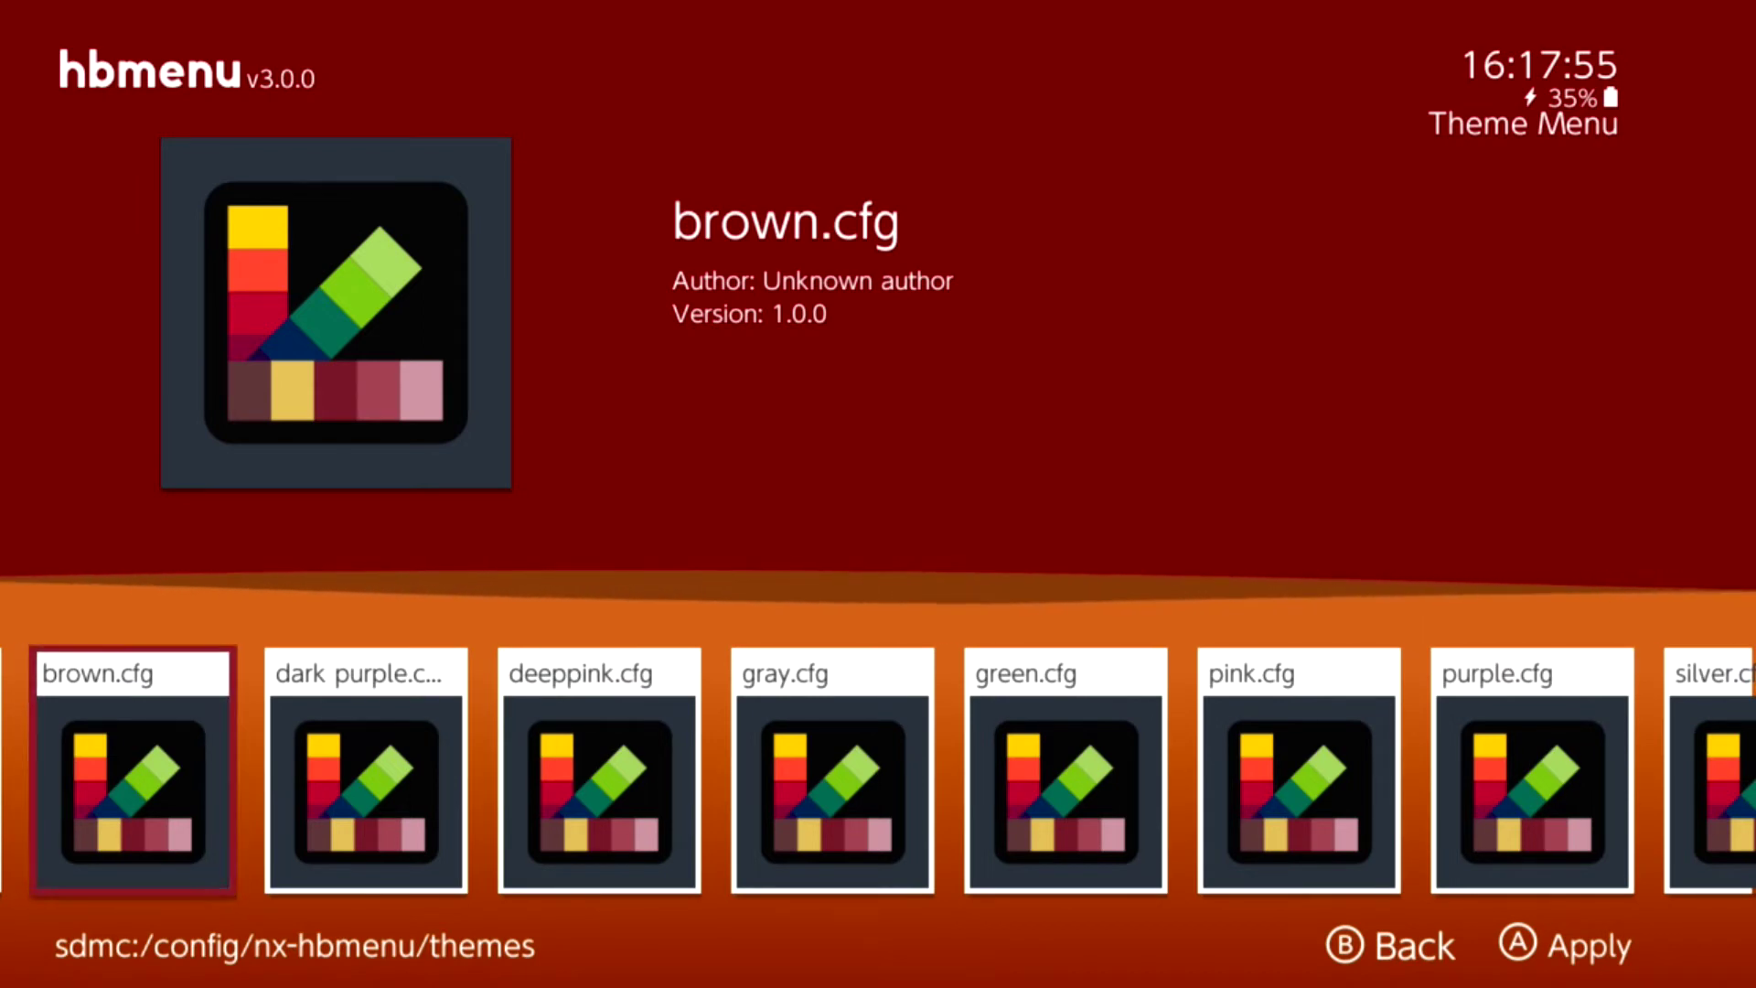
pyautogui.press('Left')
pyautogui.press('Left')
pyautogui.press('Left')
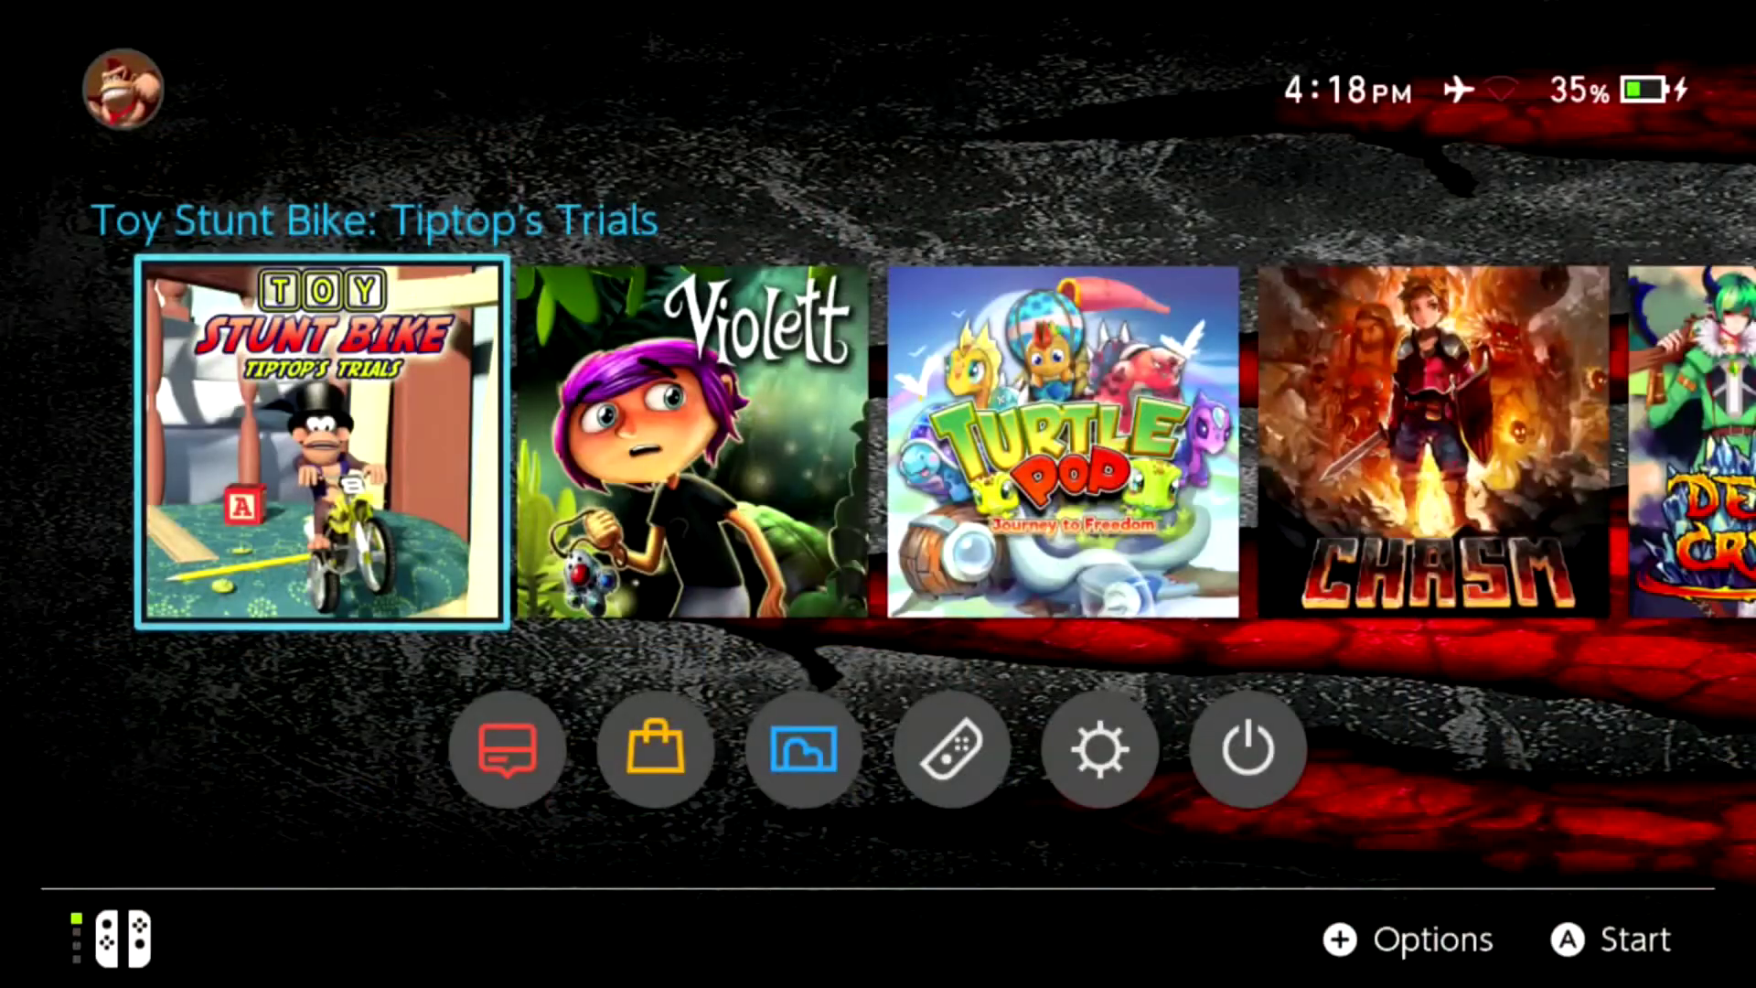
pyautogui.press('Down')
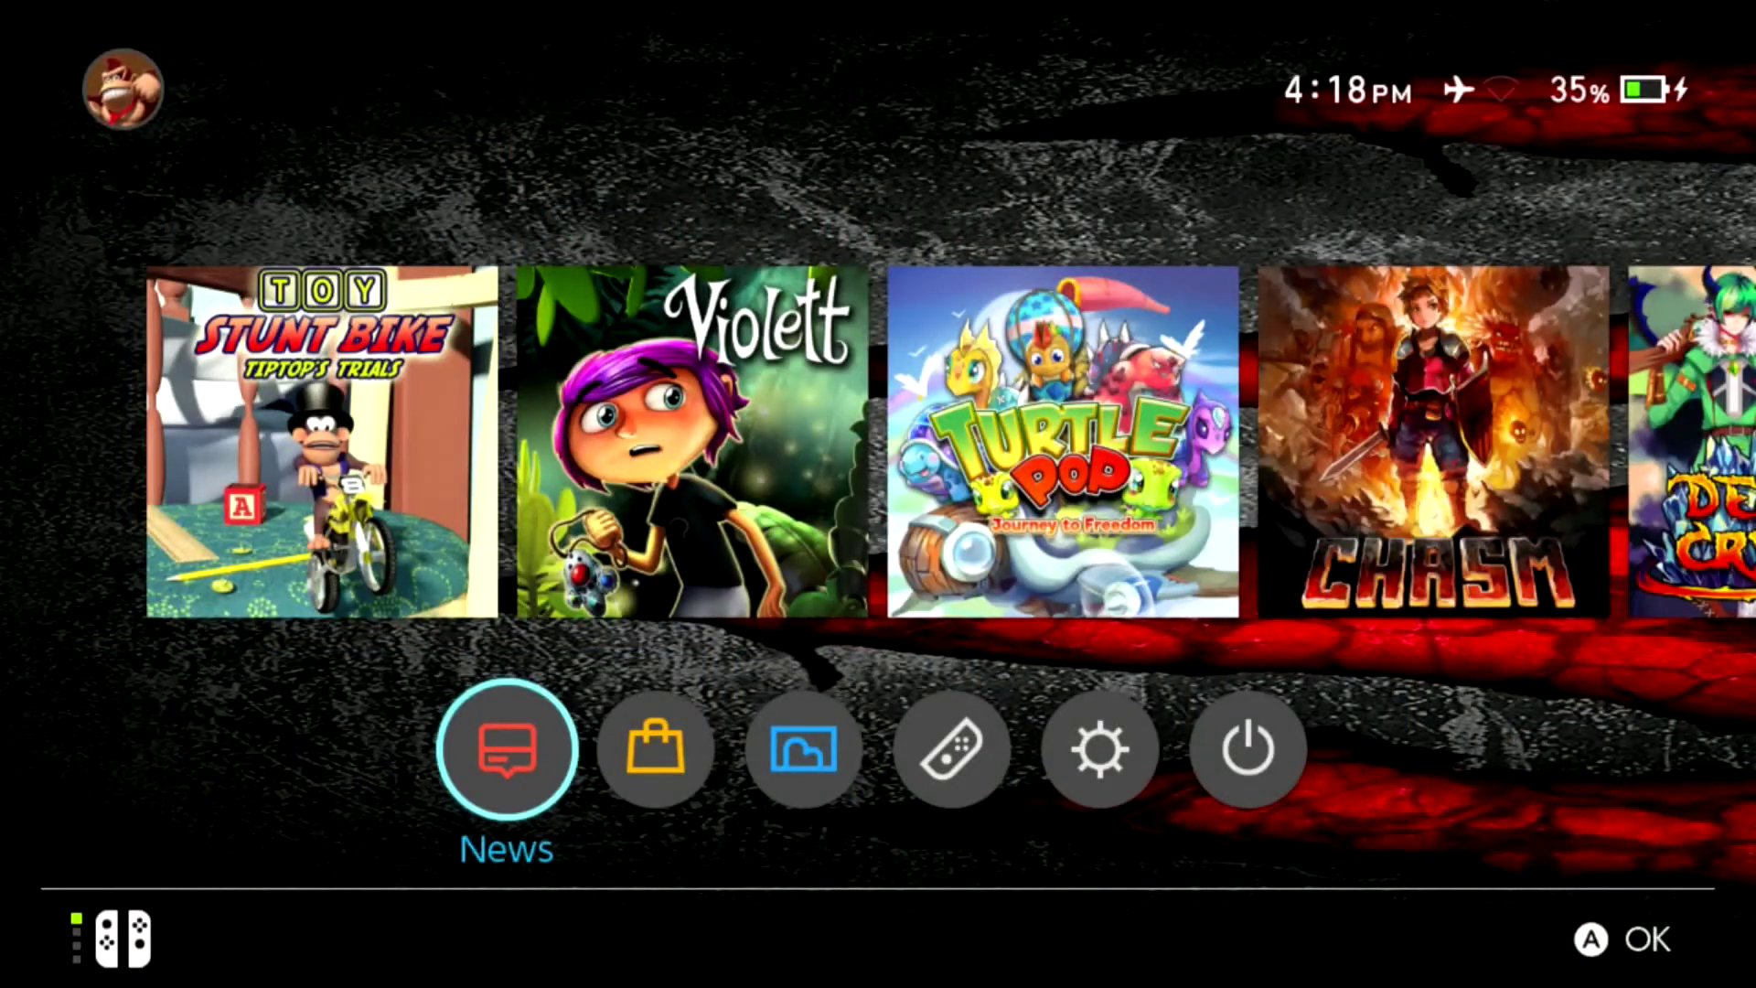
pyautogui.press('Right')
pyautogui.press('Right')
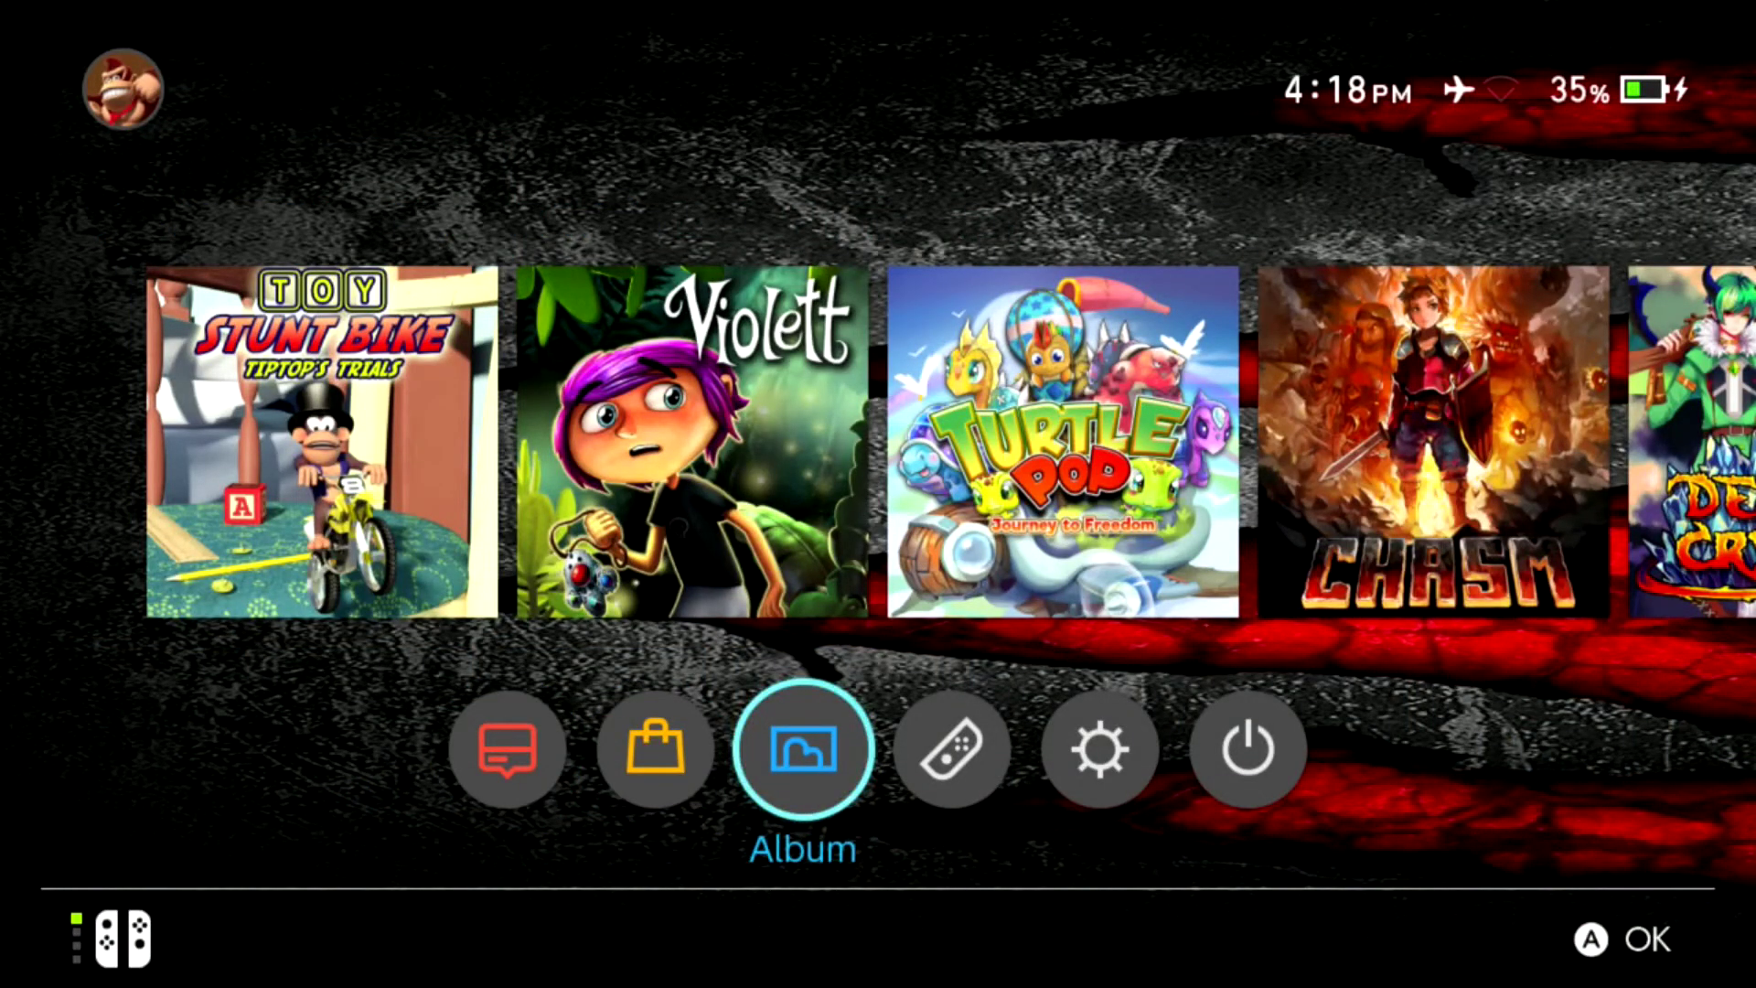
pyautogui.press('Return')
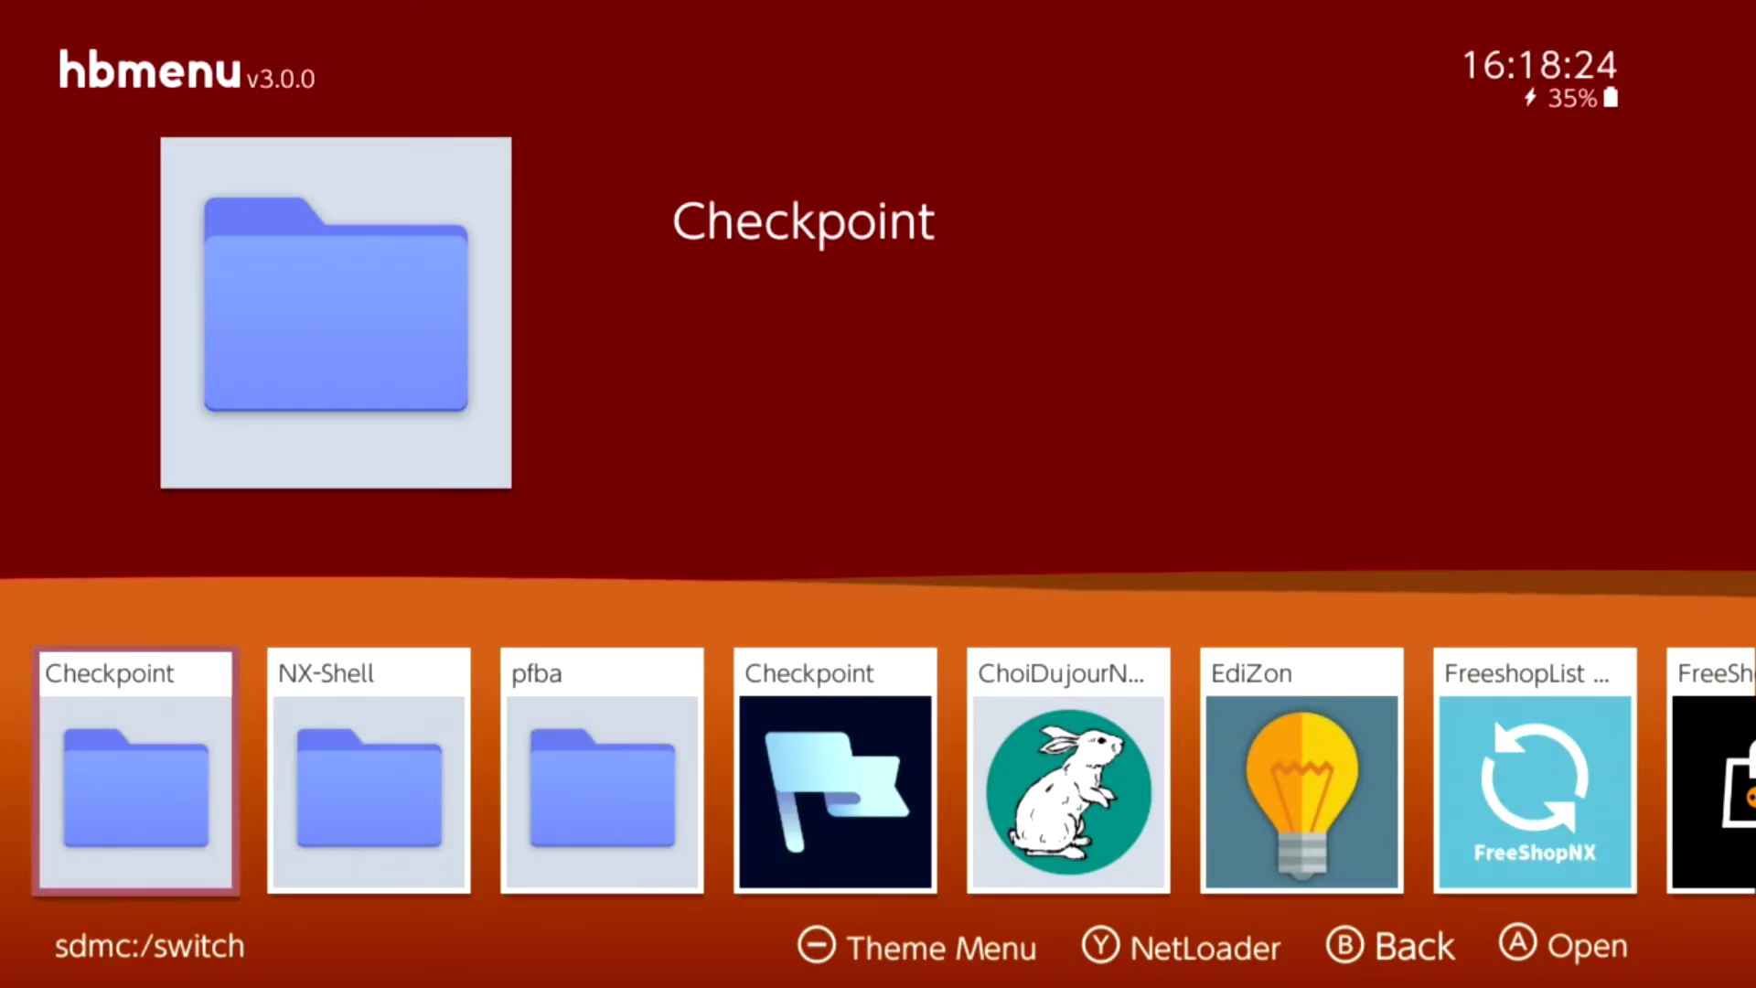
pyautogui.press('Home')
pyautogui.press('Down')
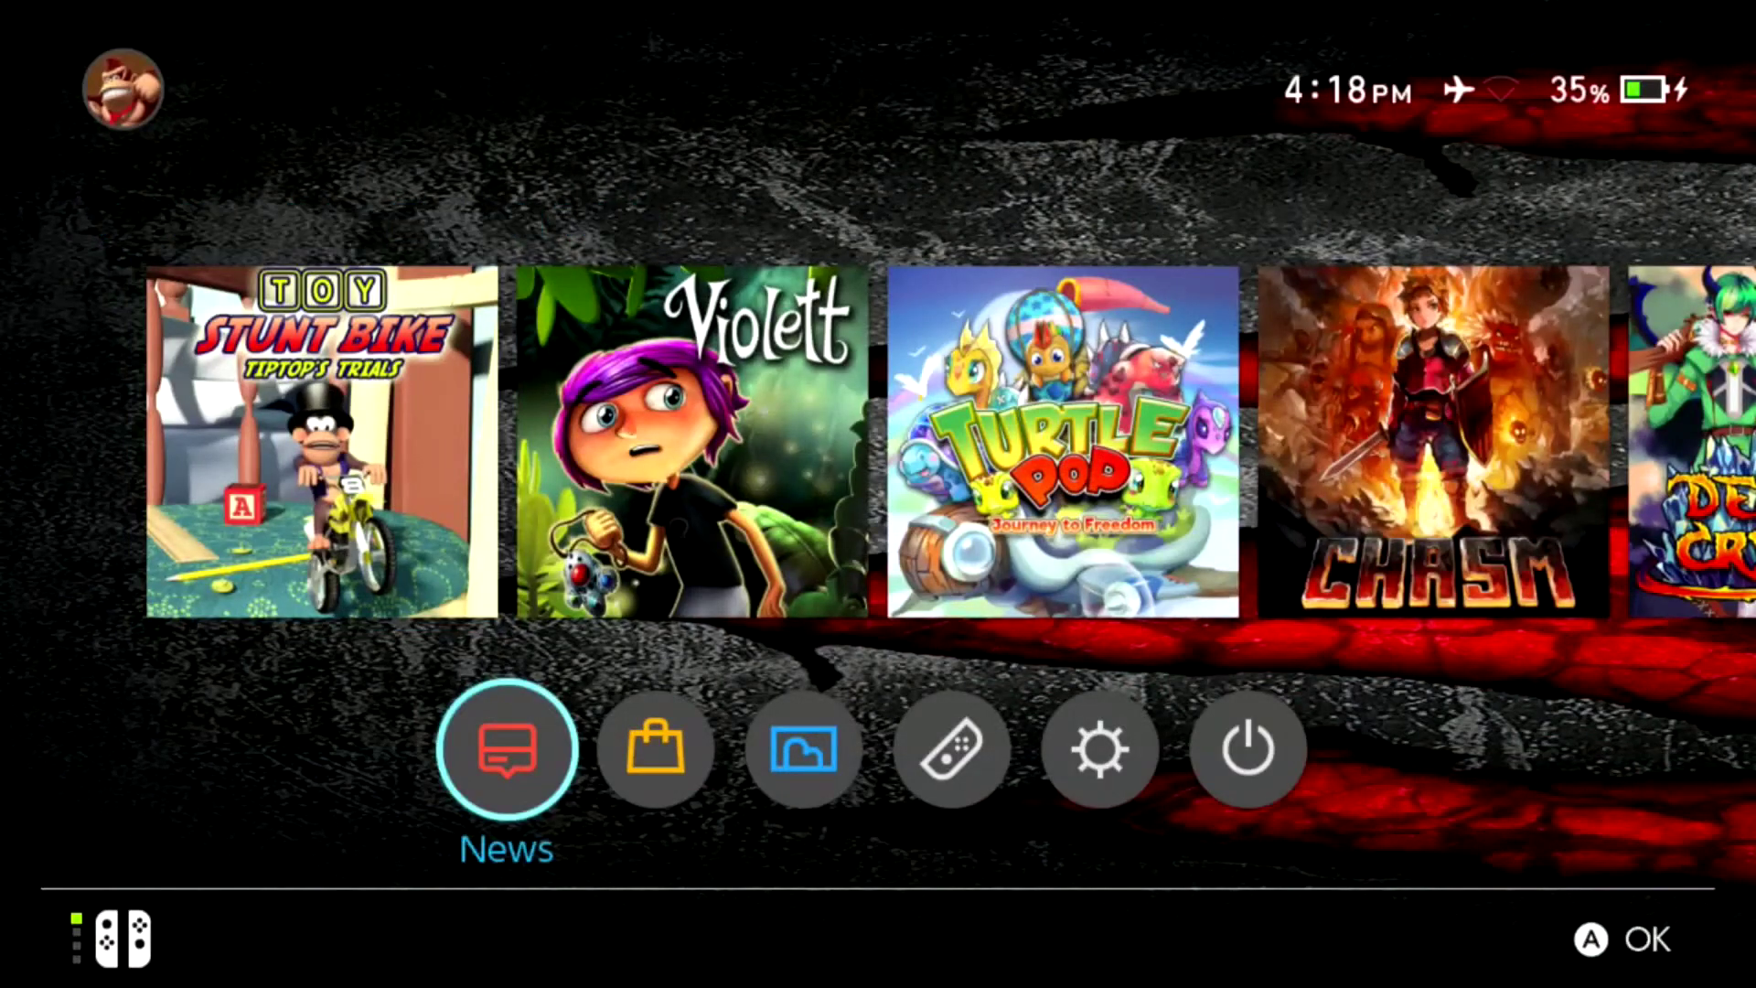
pyautogui.press('Right')
pyautogui.press('Right')
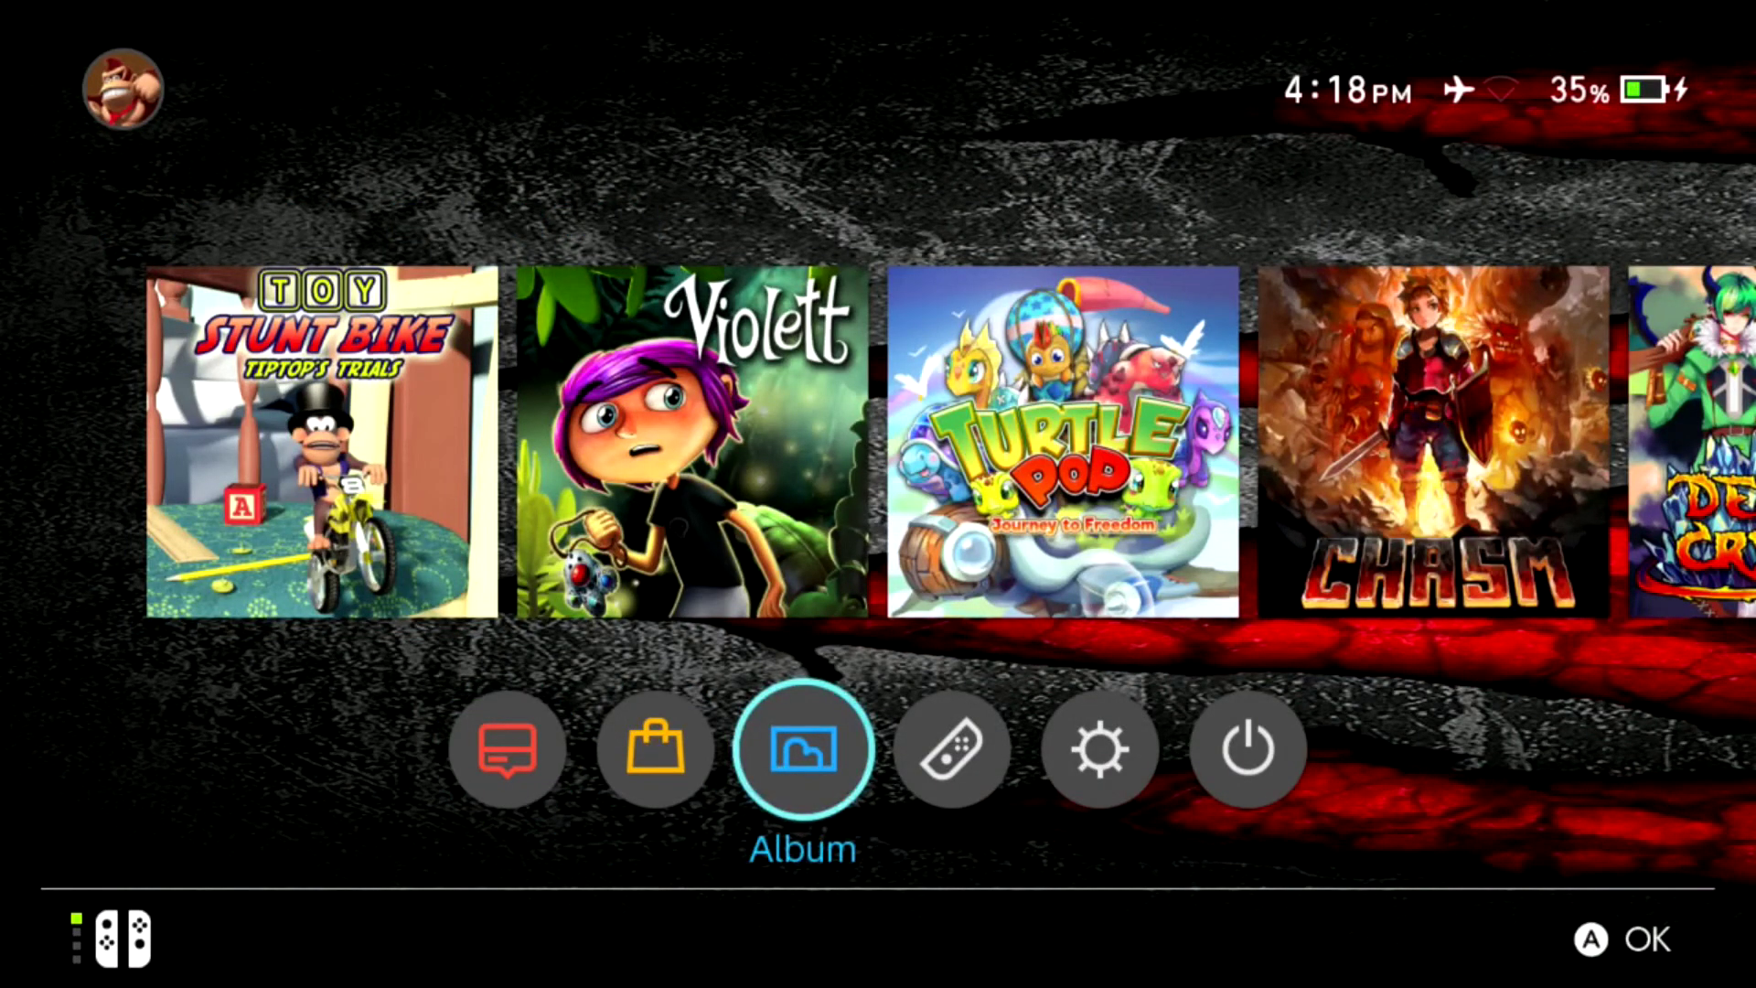
pyautogui.press('Return')
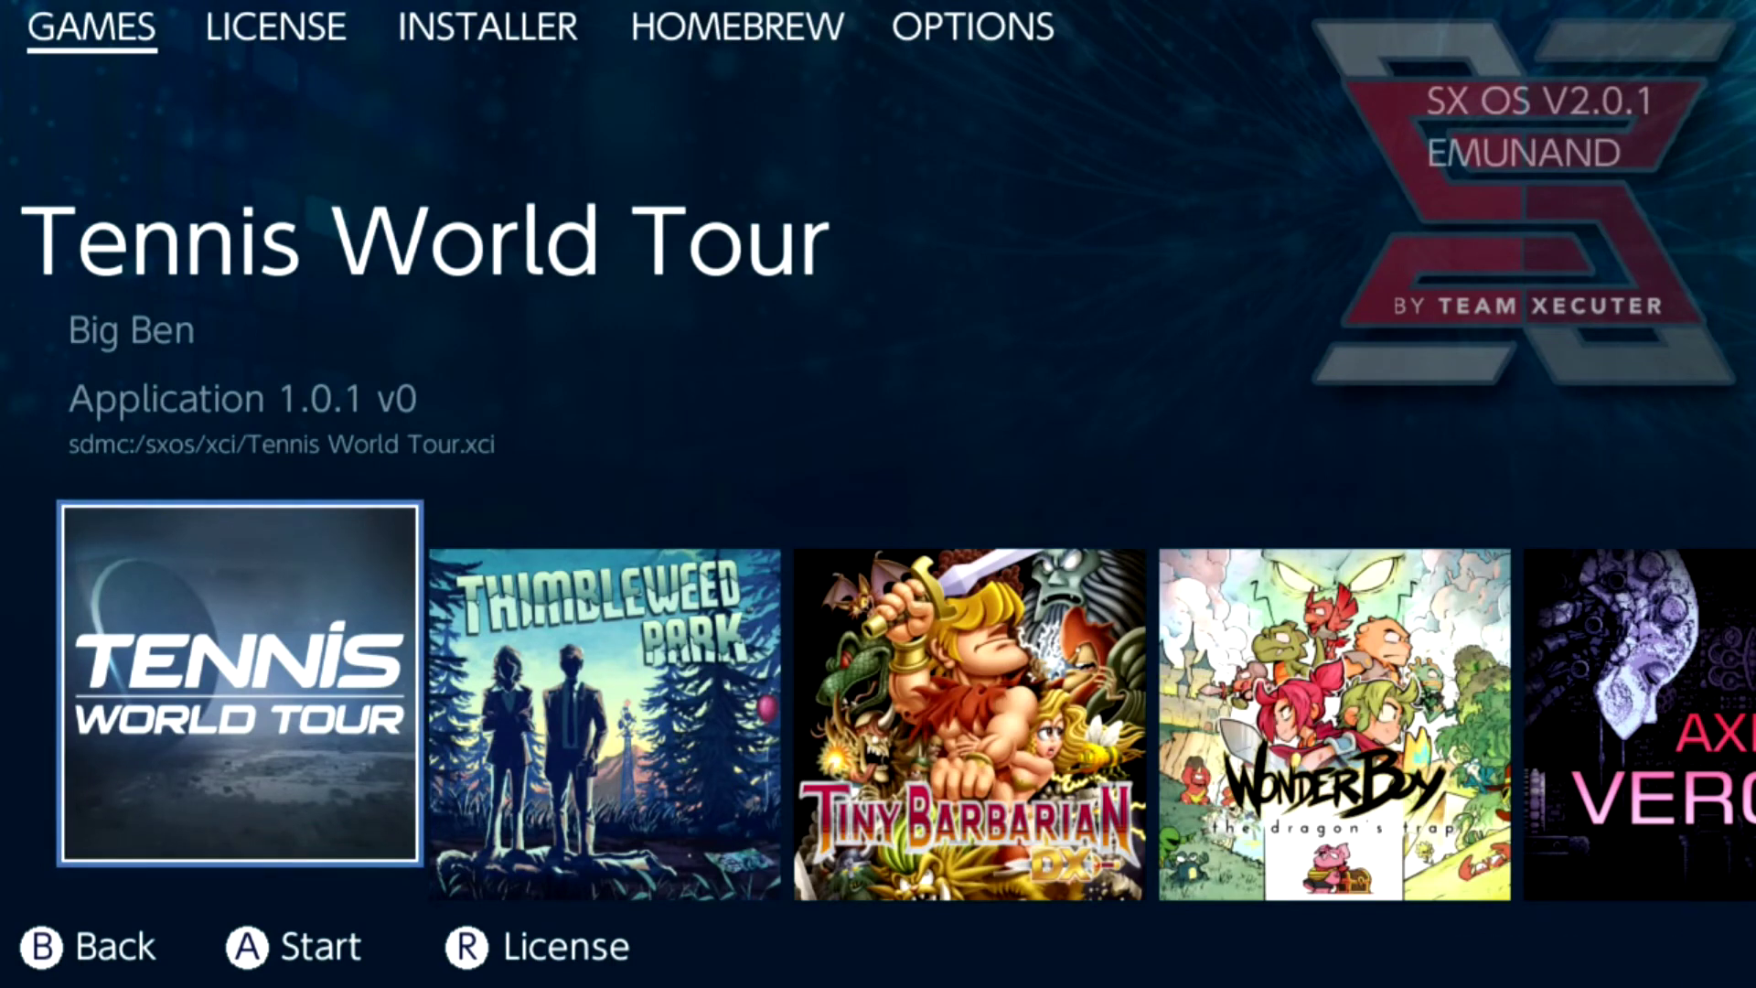
# Show the SX OS HOMEBREW tab and browse between Picodrive and GagOrder.
pyautogui.press('r')
pyautogui.press('r')
pyautogui.press('r')
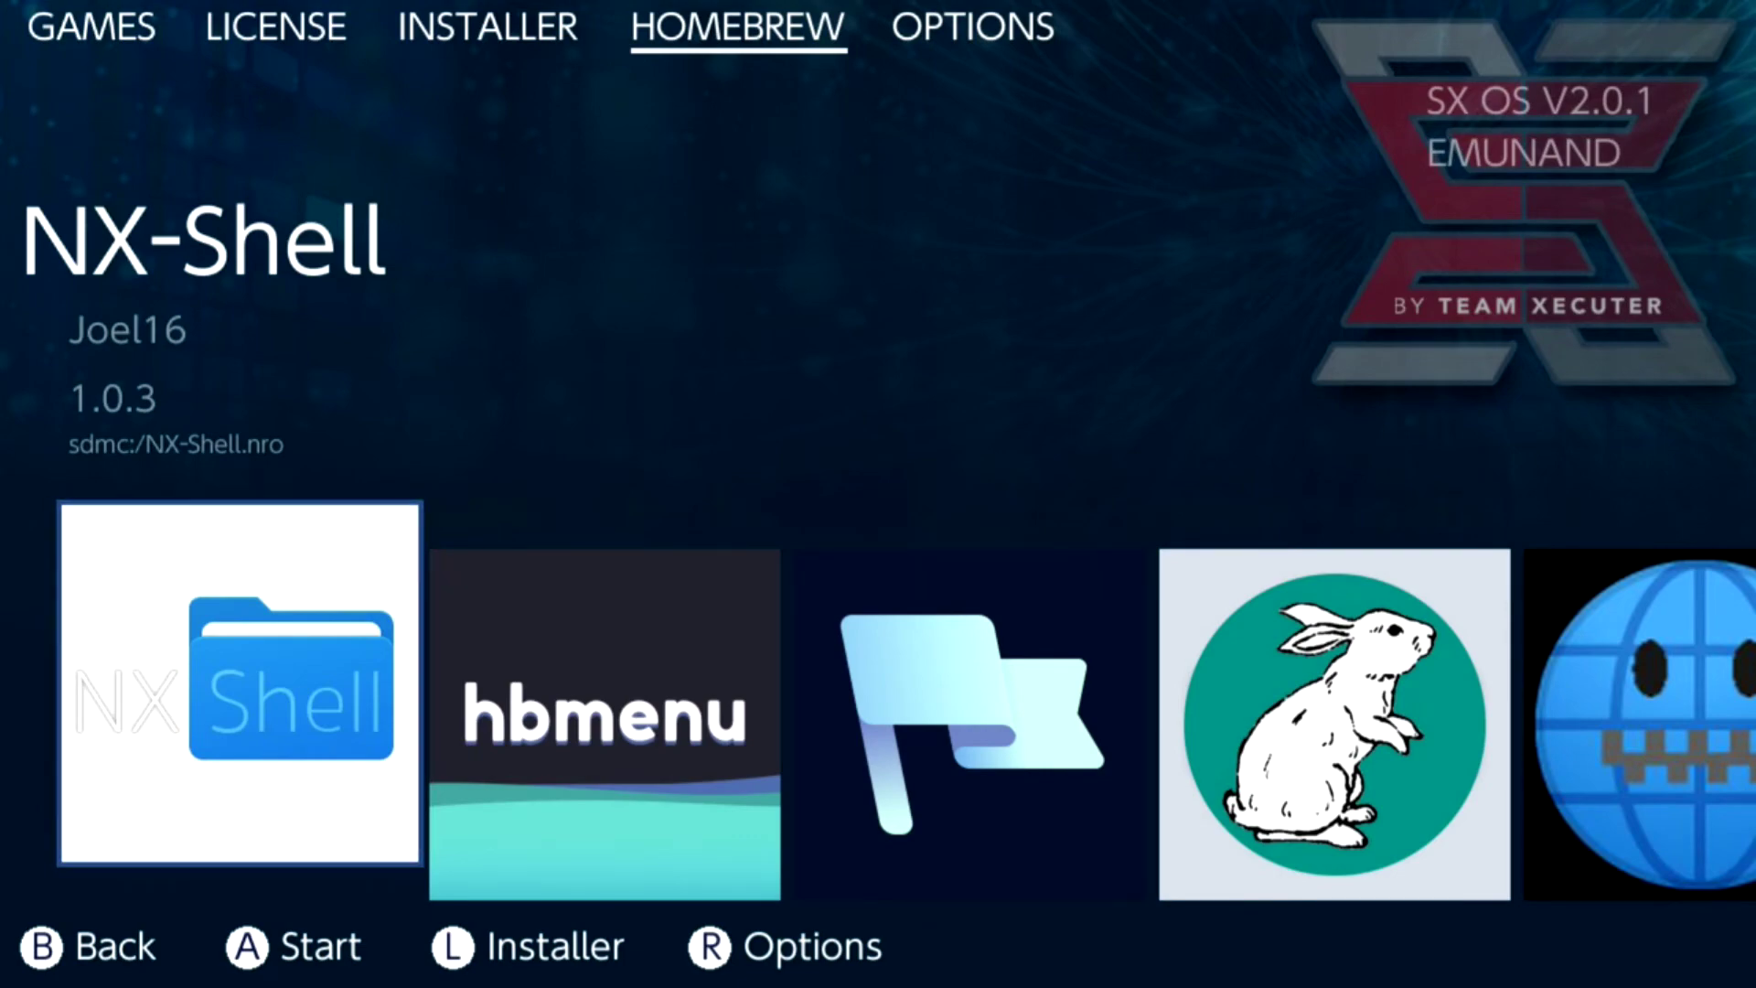
pyautogui.press('Right')
pyautogui.press('Right')
pyautogui.press('Right')
pyautogui.press('Right')
pyautogui.press('Right')
pyautogui.press('Right')
pyautogui.press('Right')
pyautogui.press('Right')
pyautogui.press('Right')
pyautogui.press('Left')
pyautogui.press('Left')
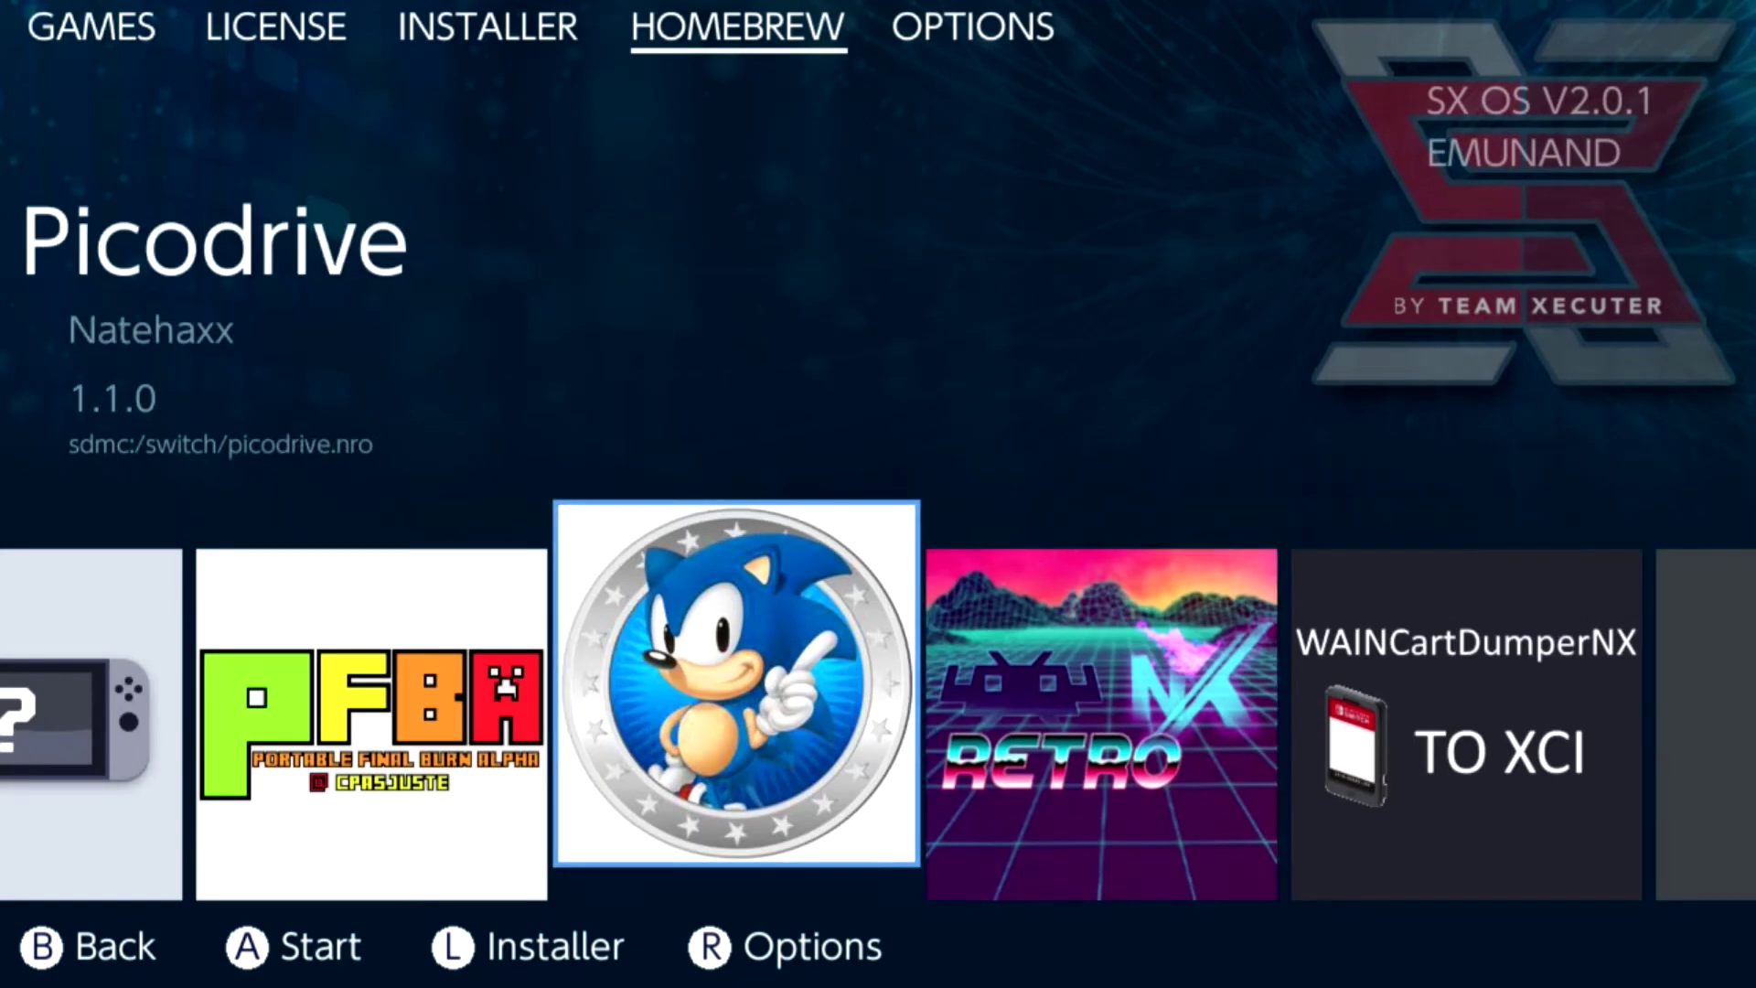
pyautogui.press('Left')
pyautogui.press('Left')
pyautogui.press('Left')
pyautogui.press('Left')
pyautogui.press('Left')
pyautogui.press('Left')
pyautogui.press('Right')
pyautogui.press('Right')
pyautogui.press('Right')
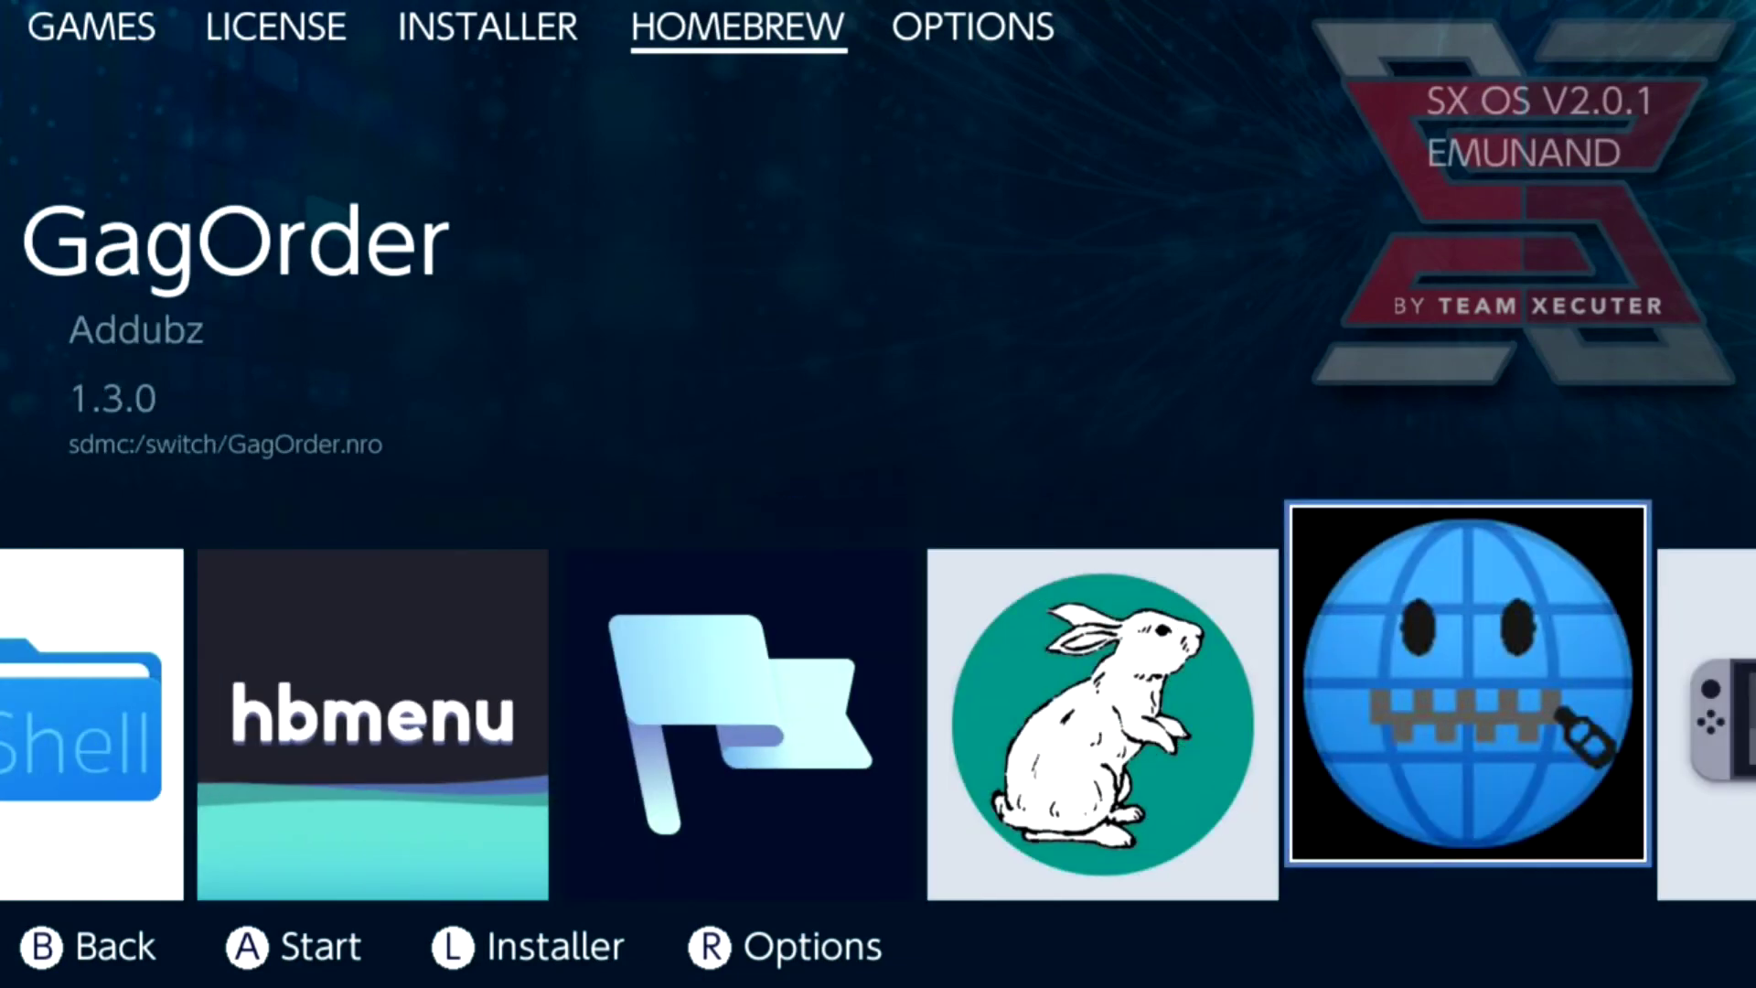
# Browse the homebrew tiles EdiZon, FreeShopNX and RetroArch, then back to nx-hbmenu and NX-Shell.
pyautogui.press('Right')
pyautogui.press('Right')
pyautogui.press('Right')
pyautogui.press('Right')
pyautogui.press('Right')
pyautogui.press('Right')
pyautogui.press('Right')
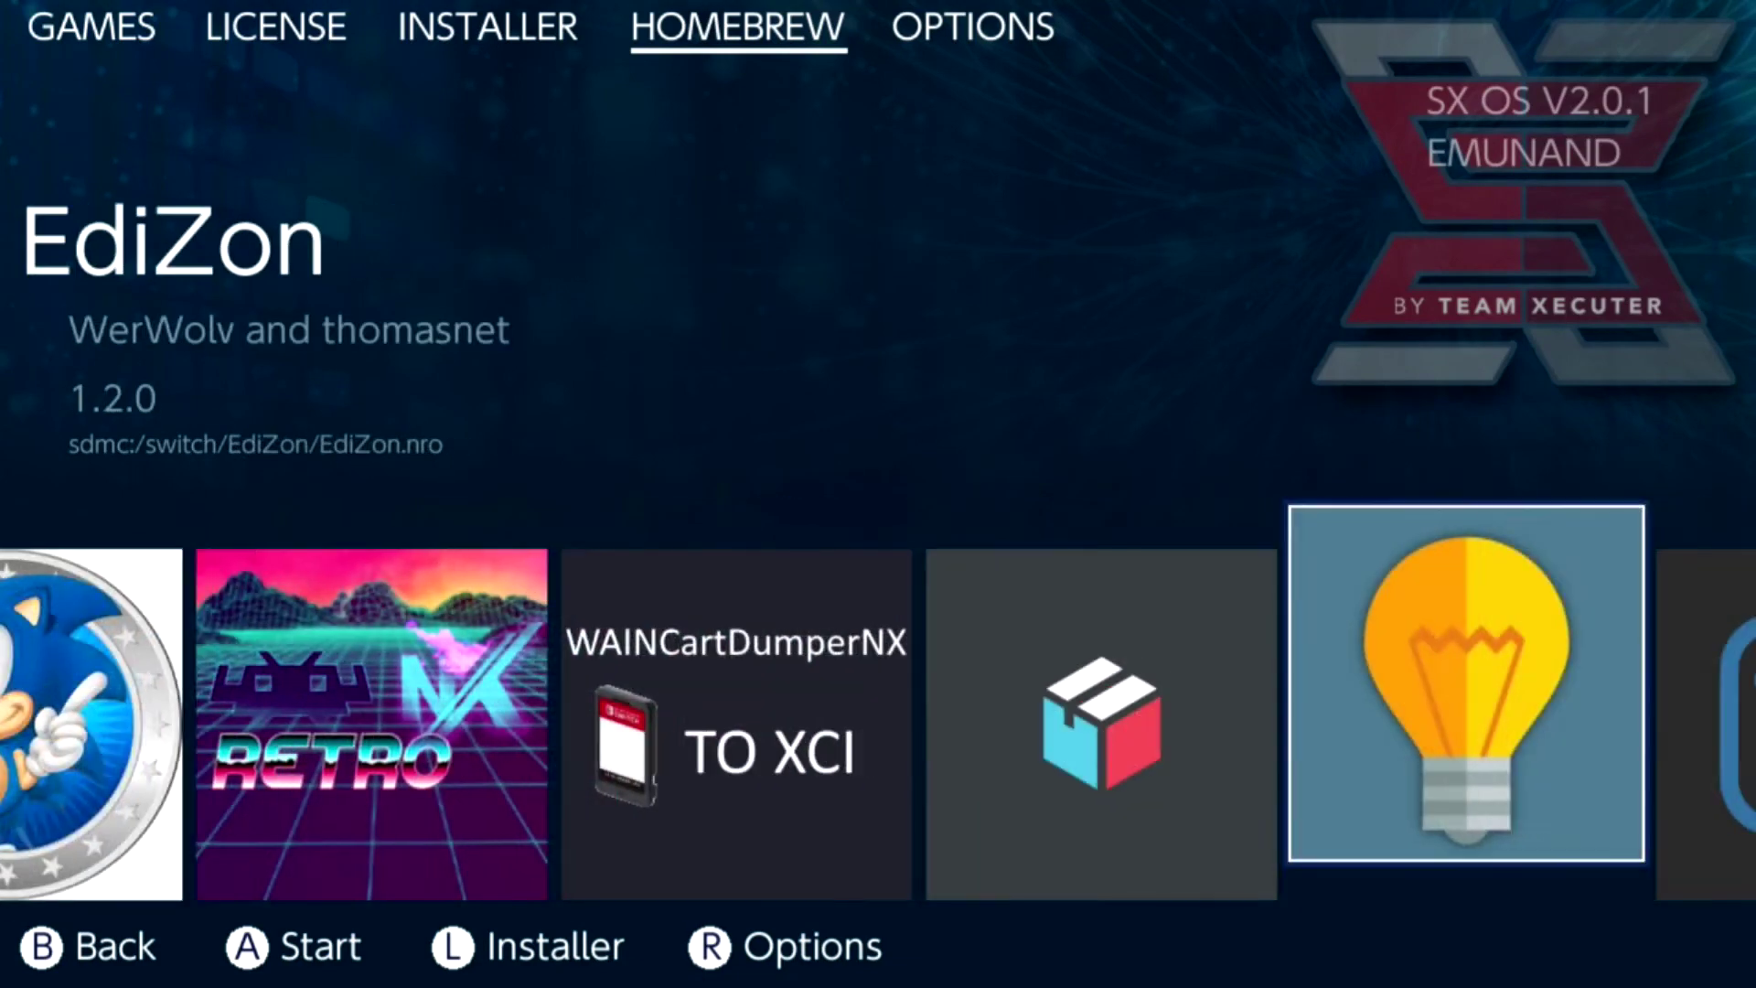
pyautogui.press('Right')
pyautogui.press('Right')
pyautogui.press('Right')
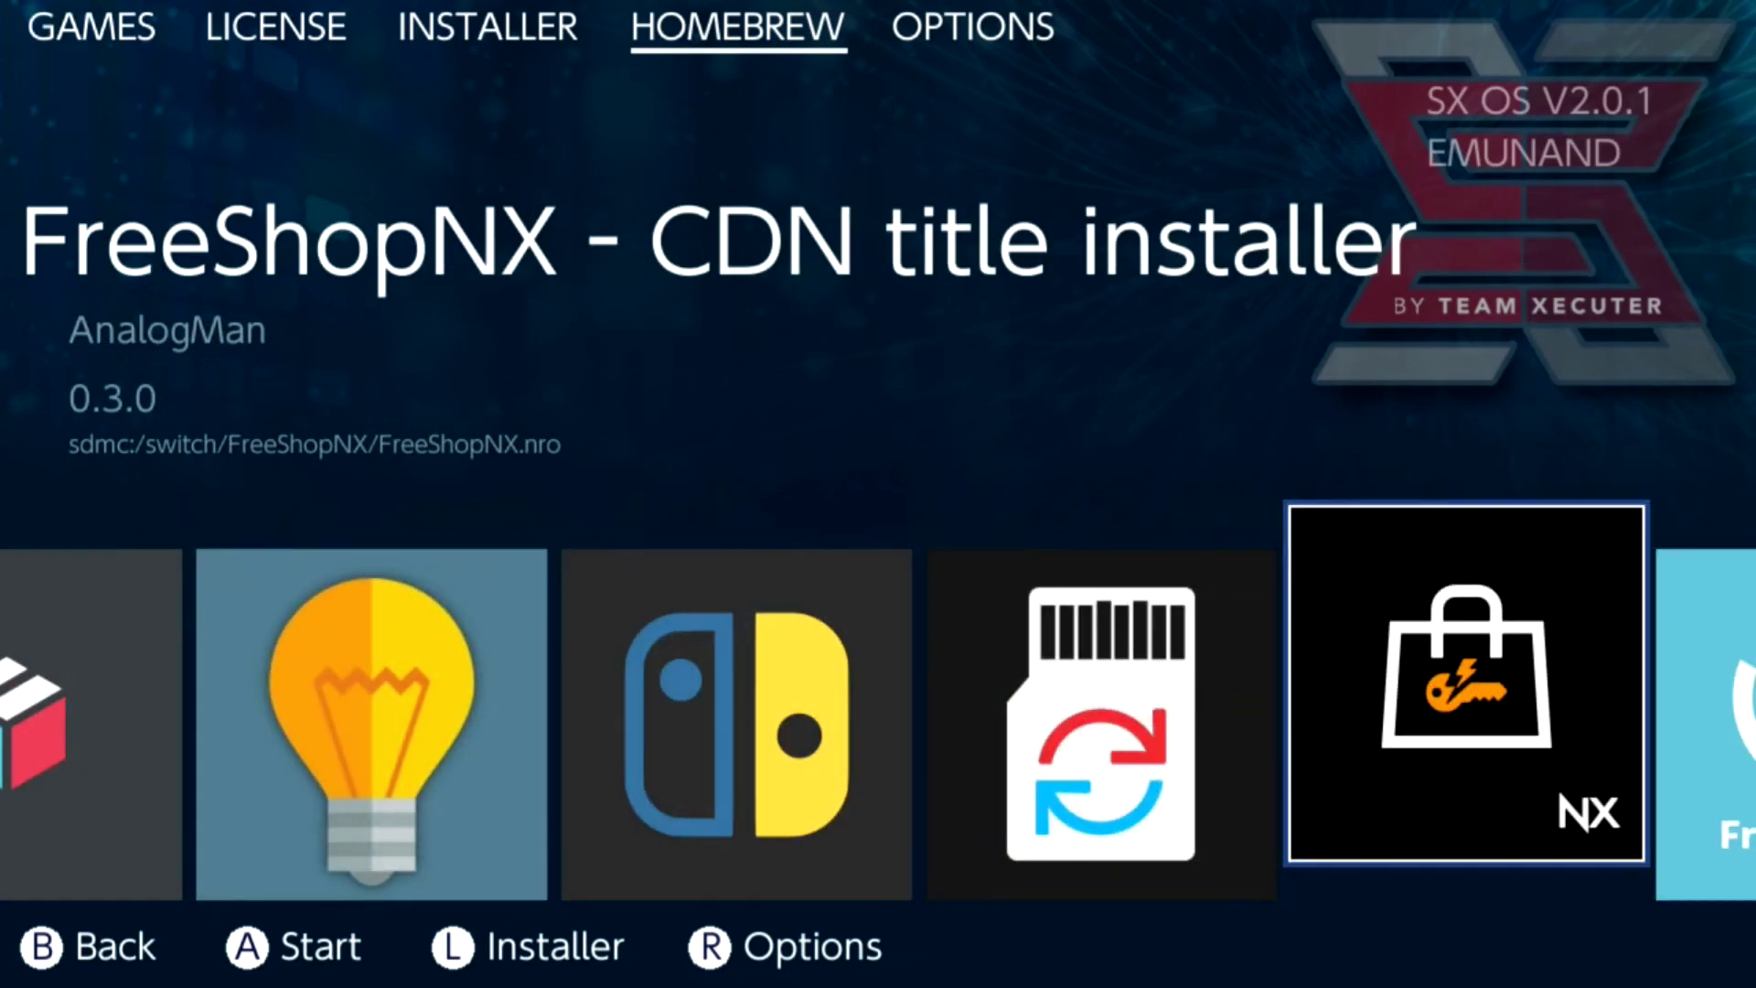
pyautogui.press('Right')
pyautogui.press('Right')
pyautogui.press('Right')
pyautogui.press('Left')
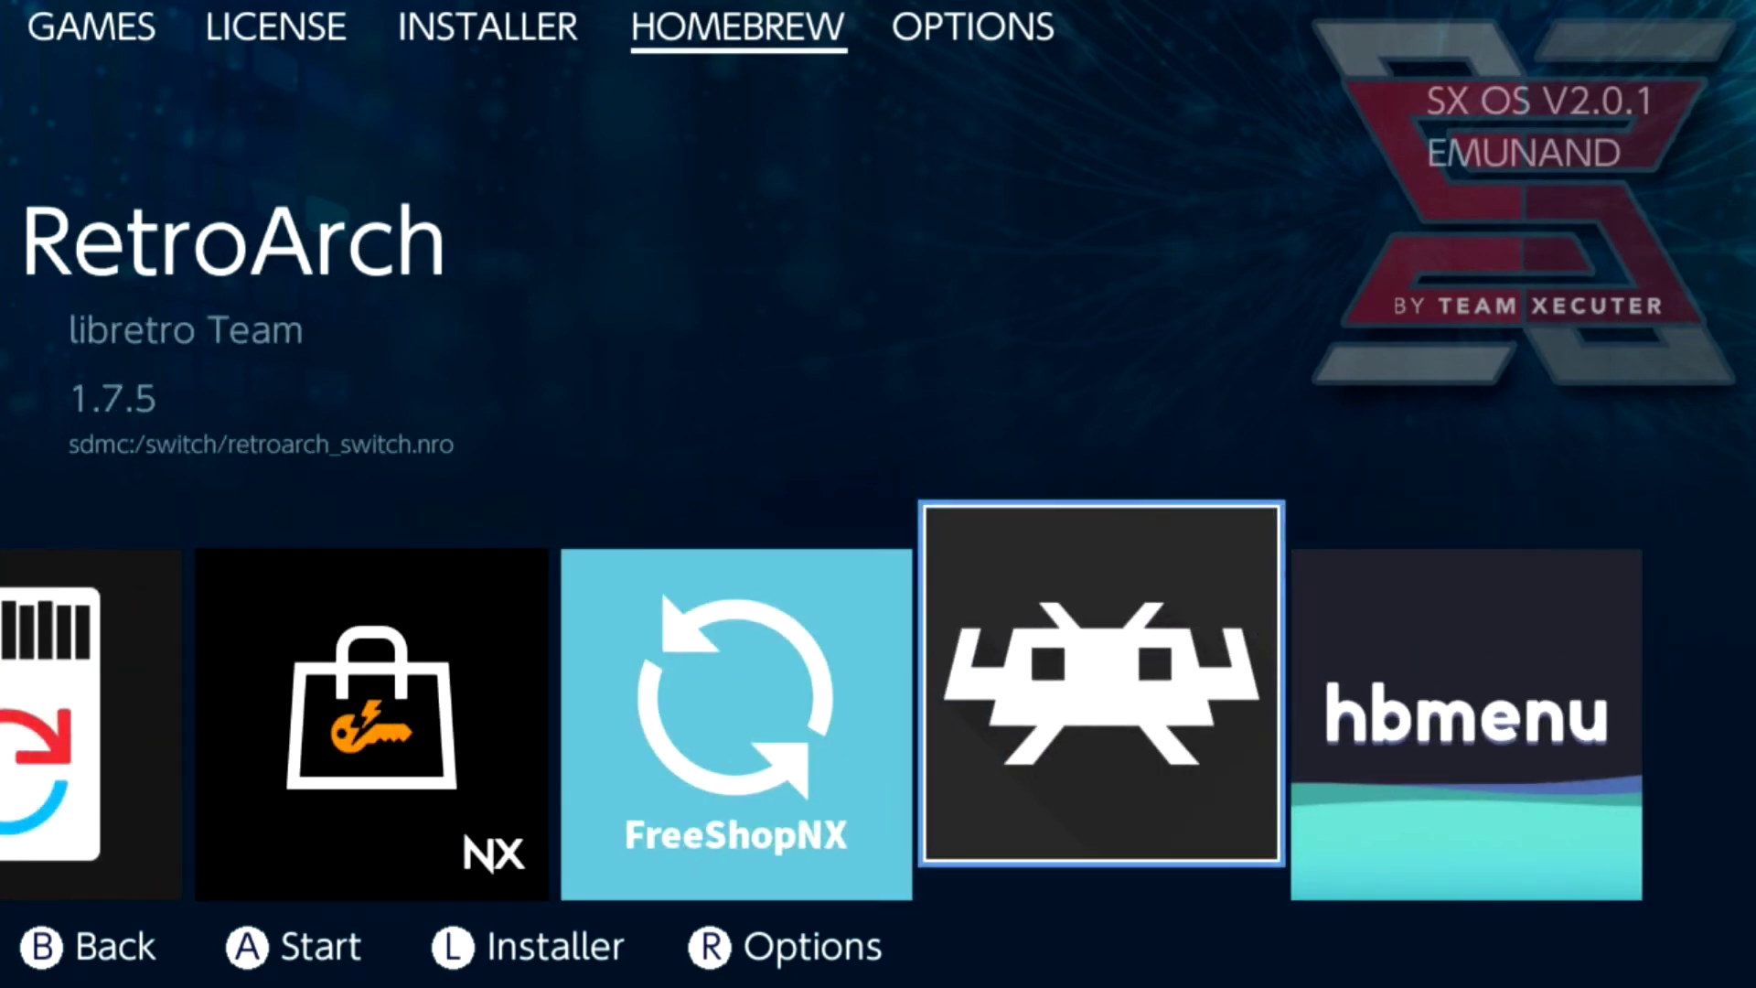
pyautogui.press('Left')
pyautogui.press('Left')
pyautogui.press('Left')
pyautogui.press('Left')
pyautogui.press('Left')
pyautogui.press('Left')
pyautogui.press('Left')
pyautogui.press('Left')
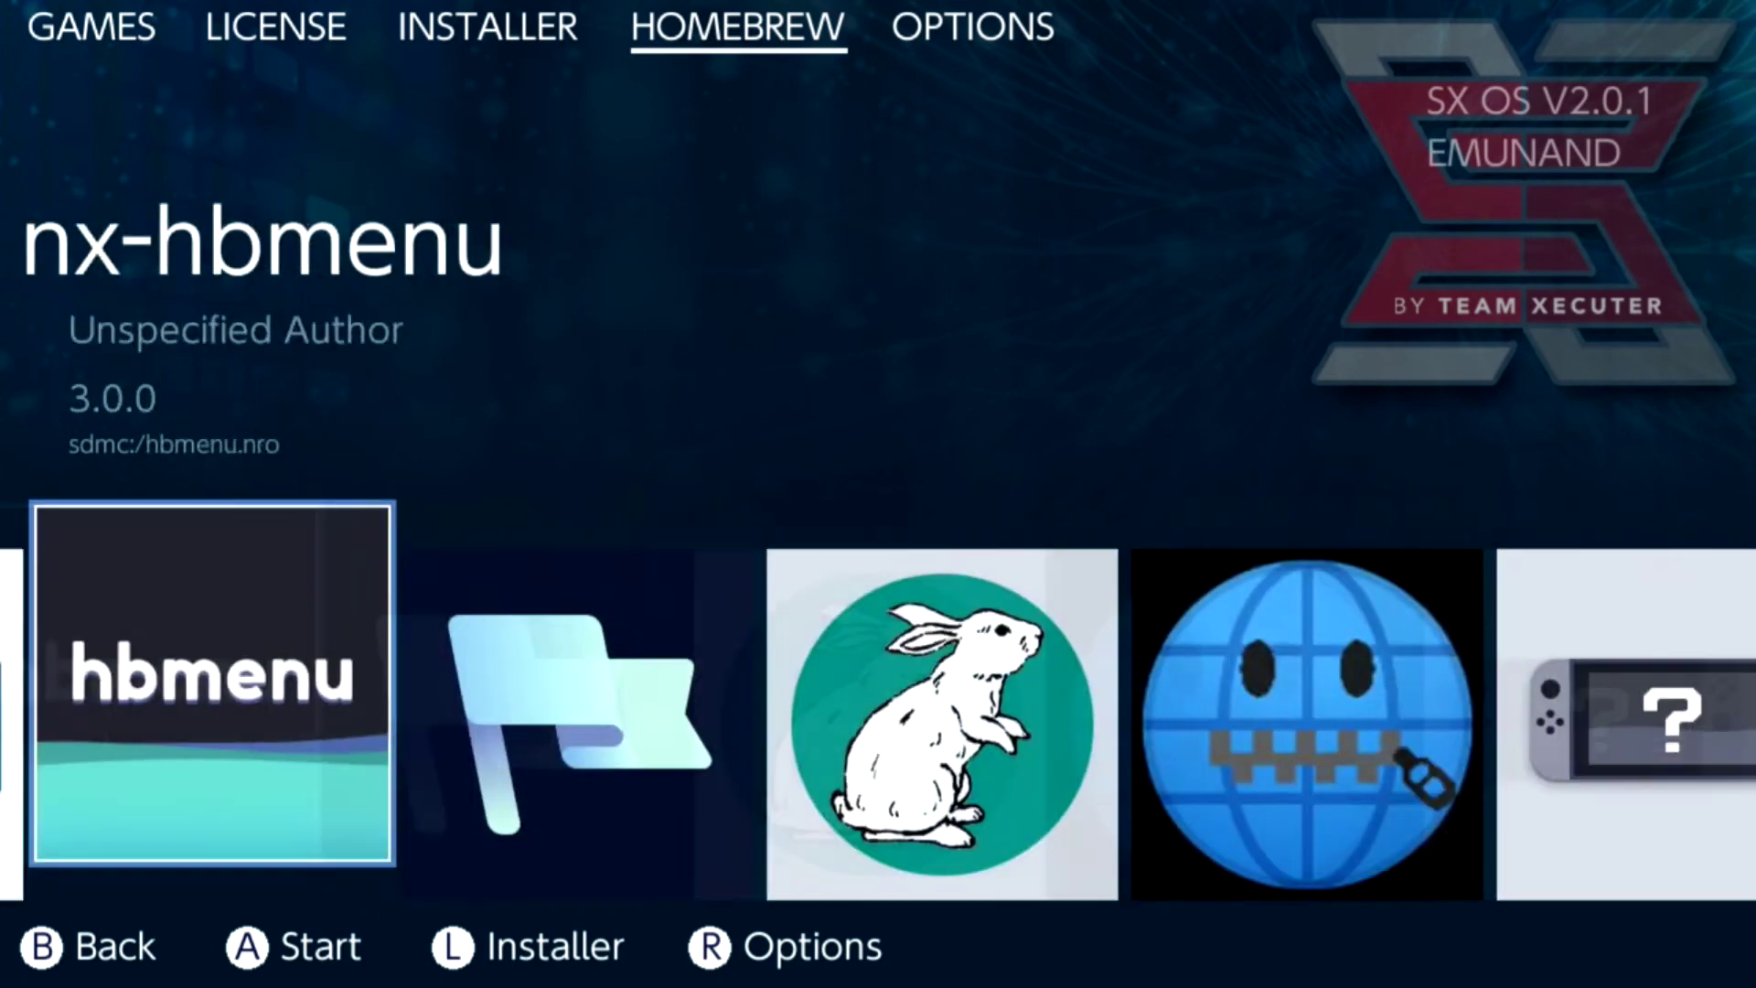
pyautogui.press('Left')
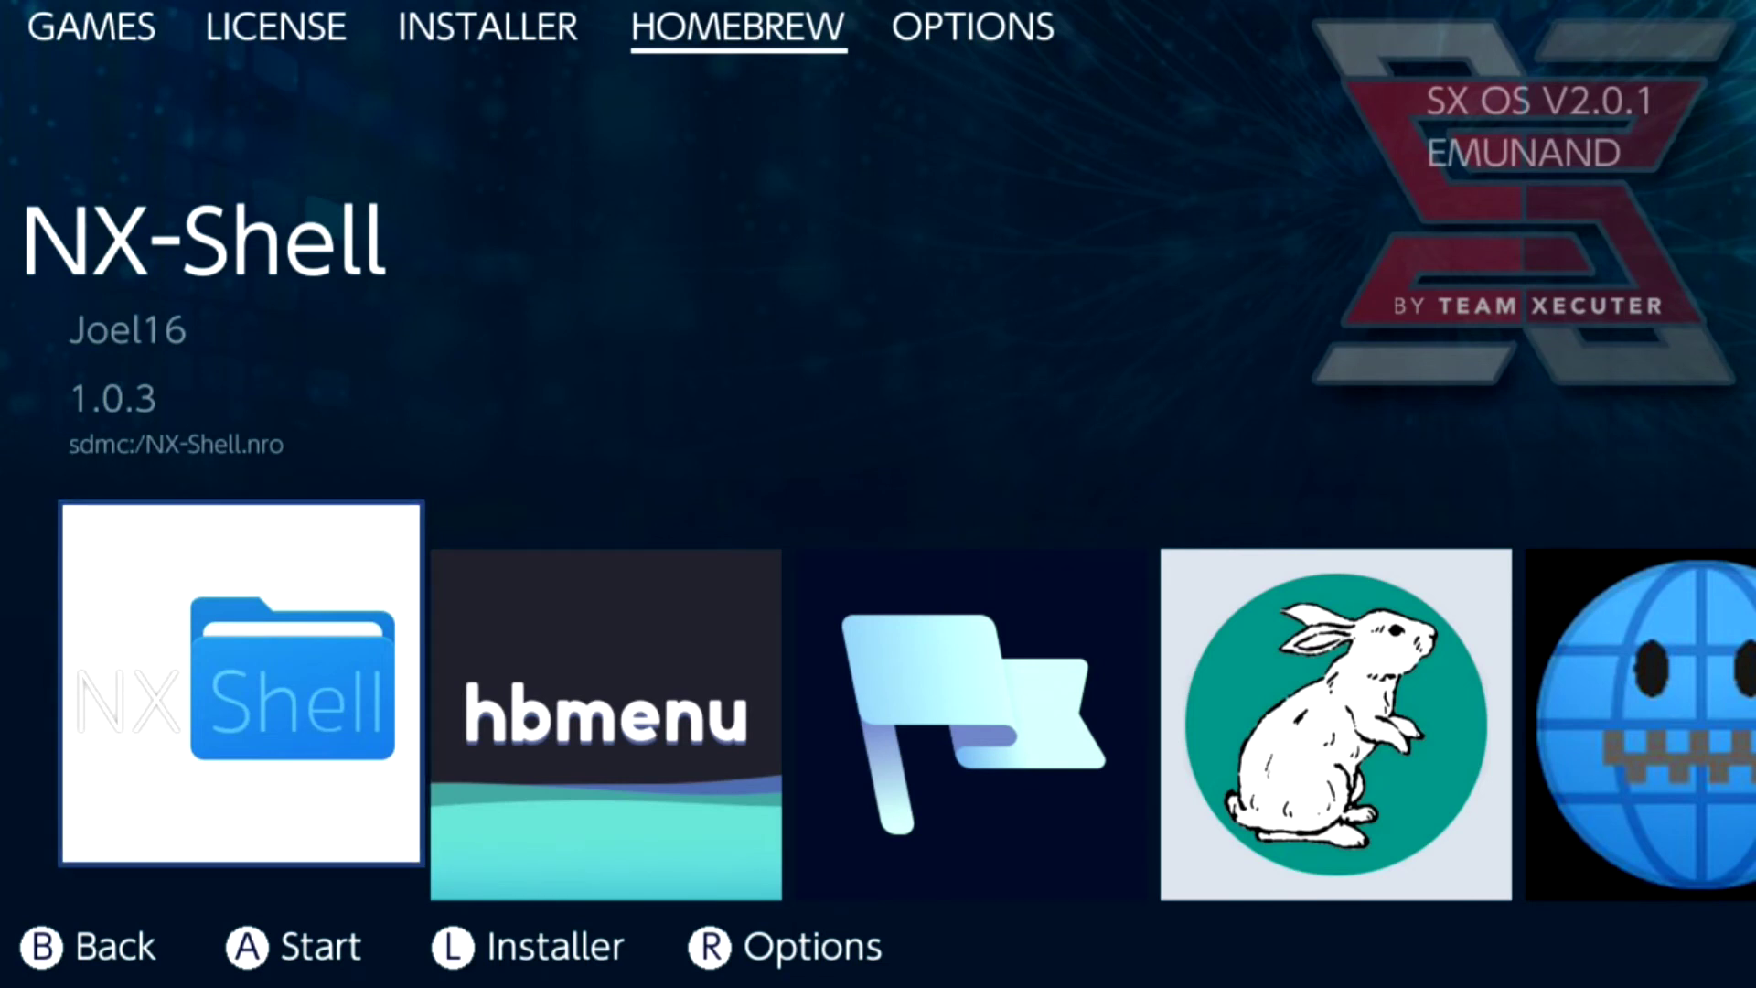
# Exit SX OS and browse the HOME games Chasm, TurtlePop, Violett and Toy Stunt Bike.
pyautogui.press('Escape')
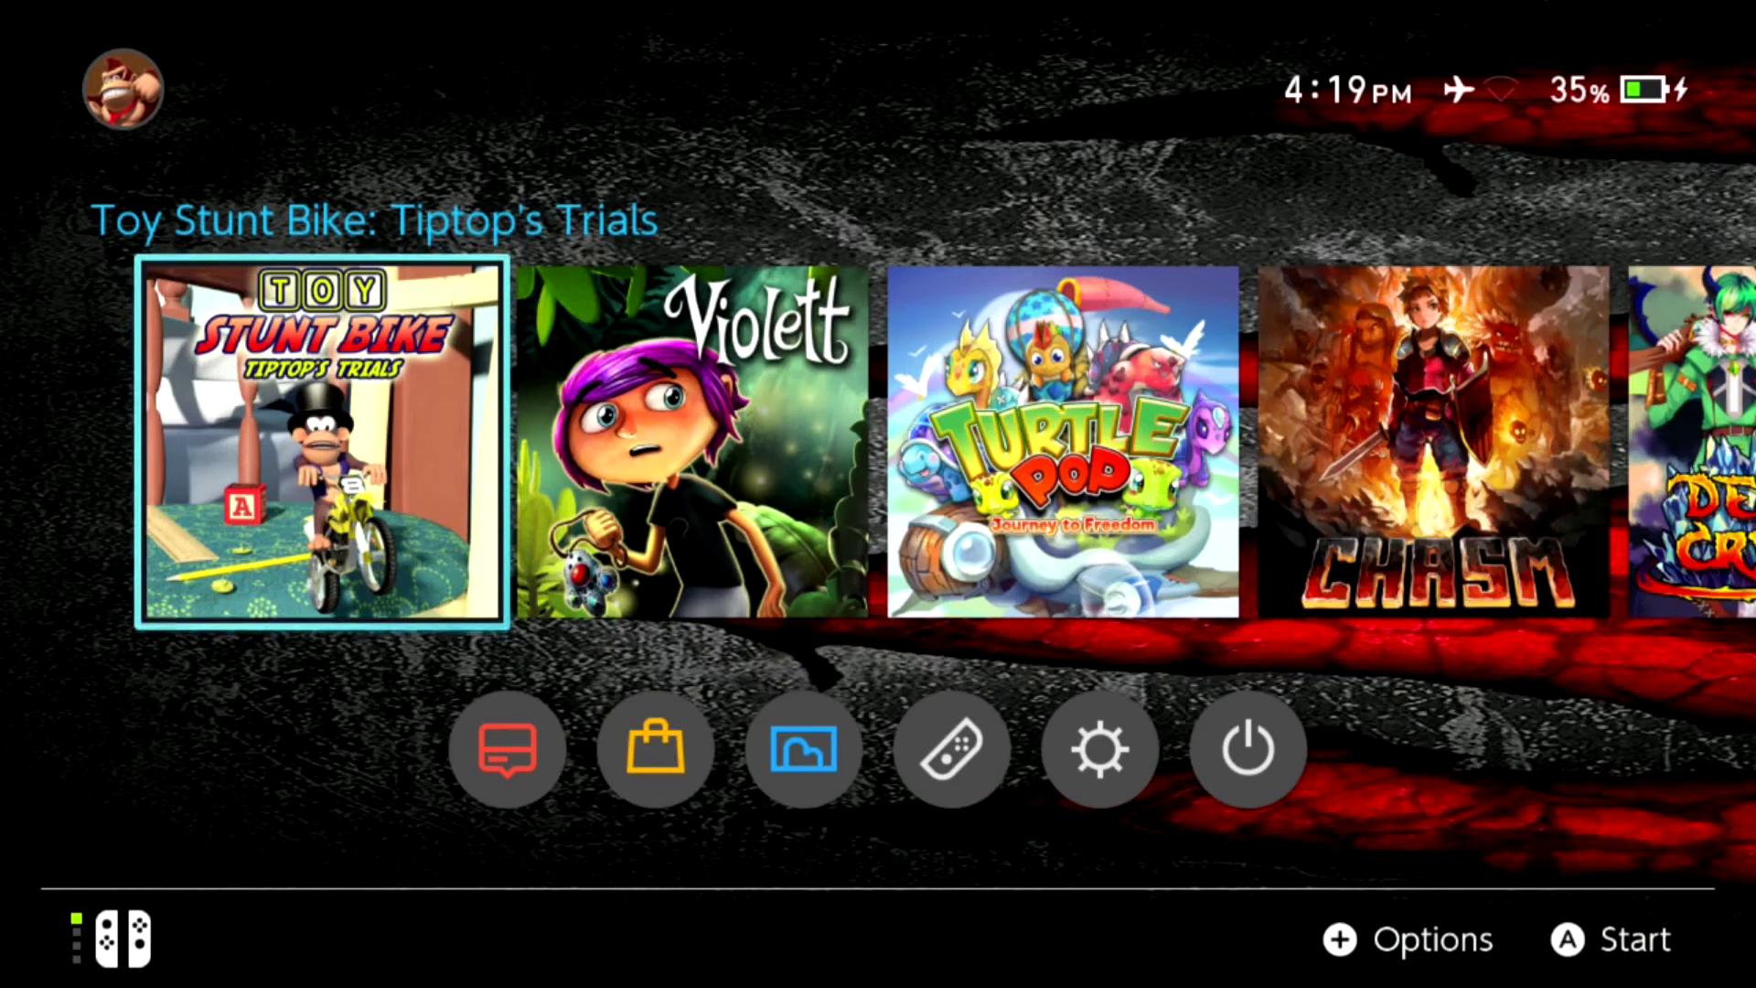
pyautogui.press('Right')
pyautogui.press('Right')
pyautogui.press('Right')
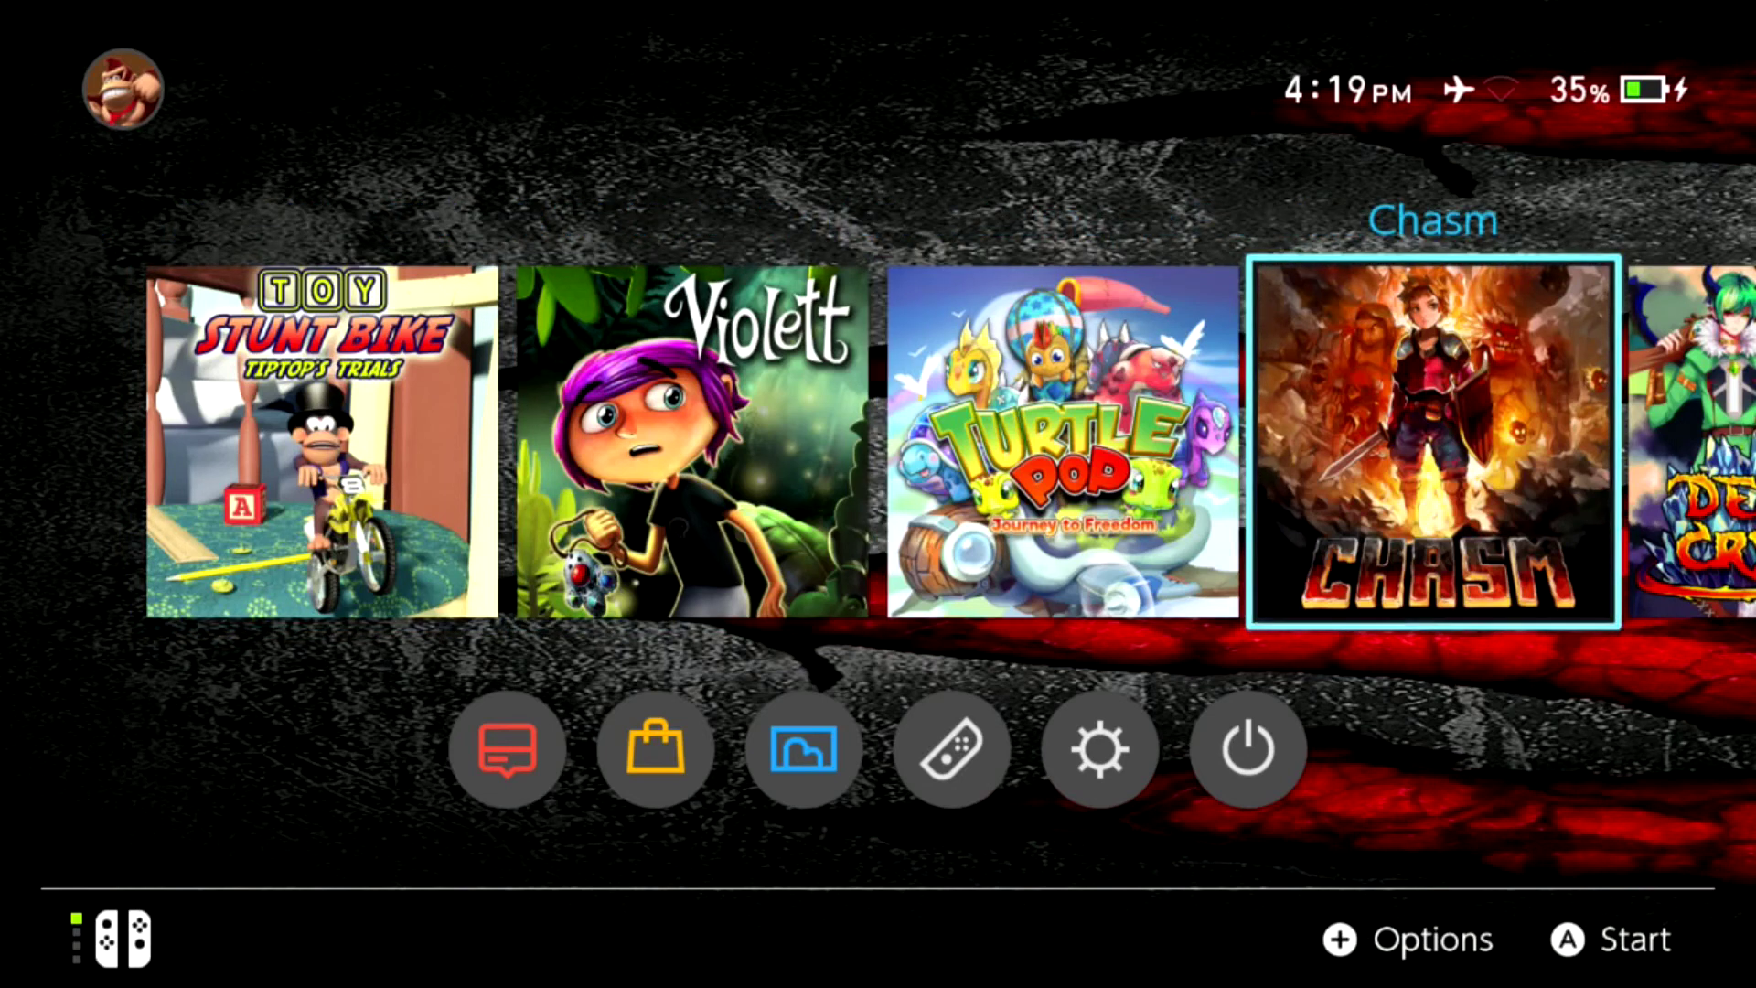
pyautogui.press('Left')
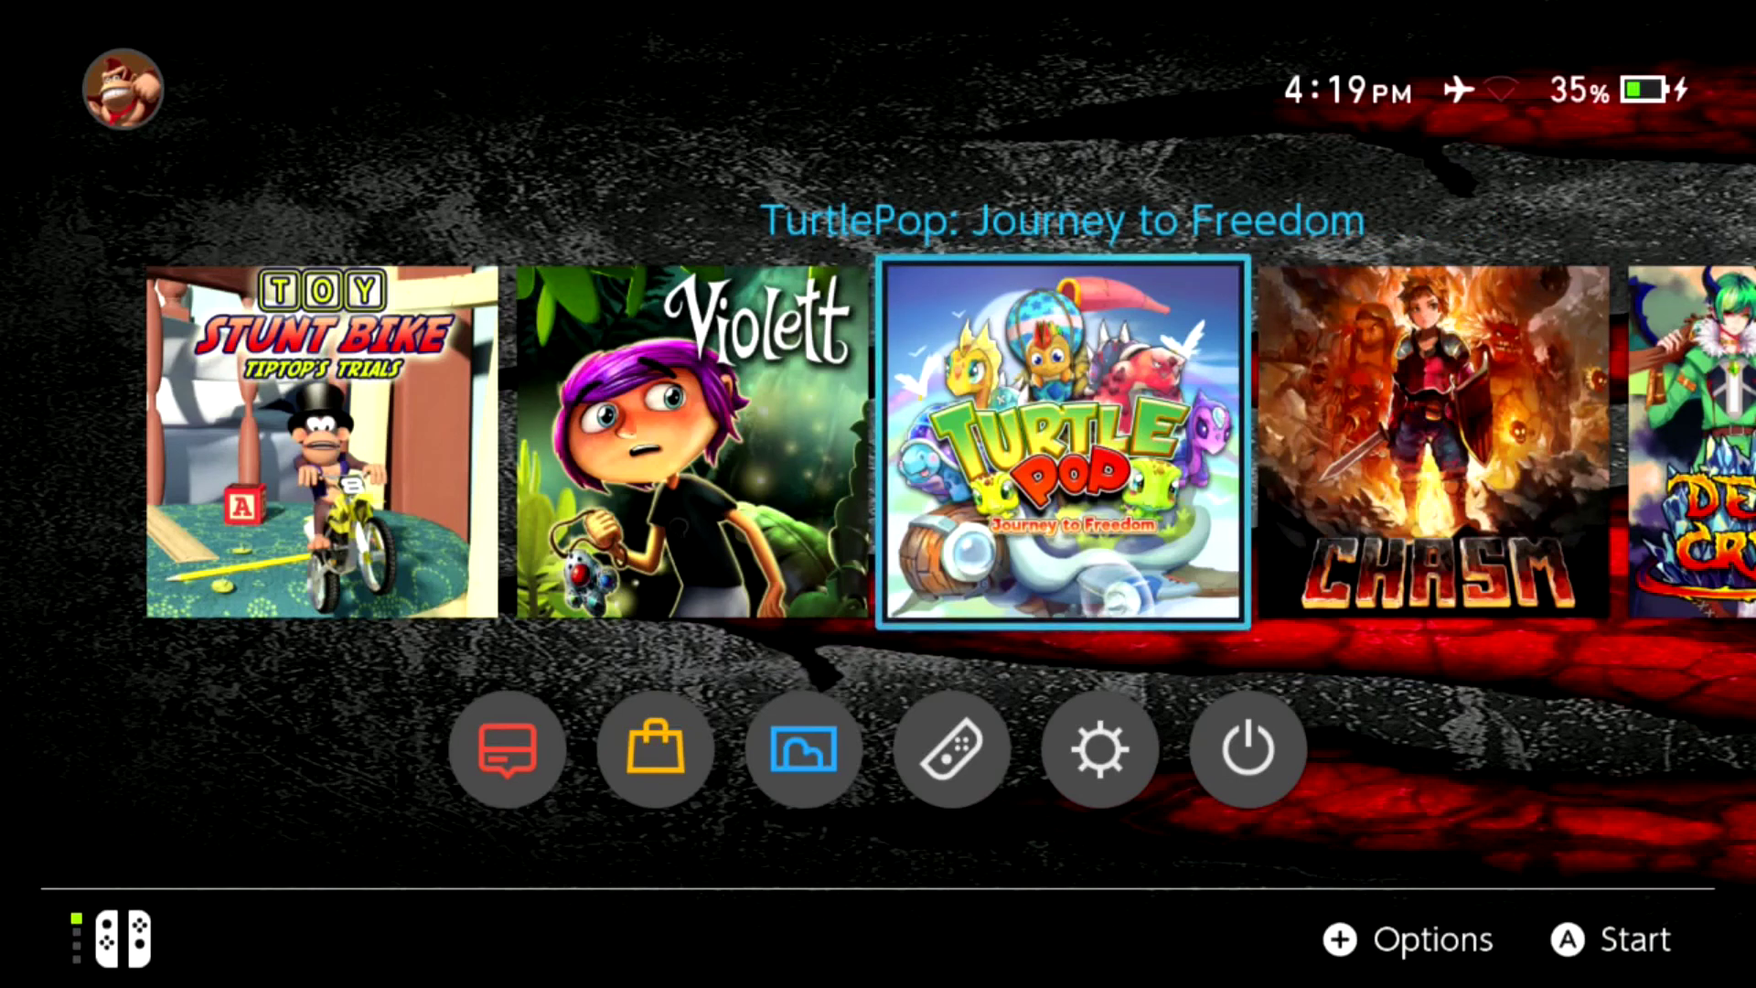
pyautogui.press('Left')
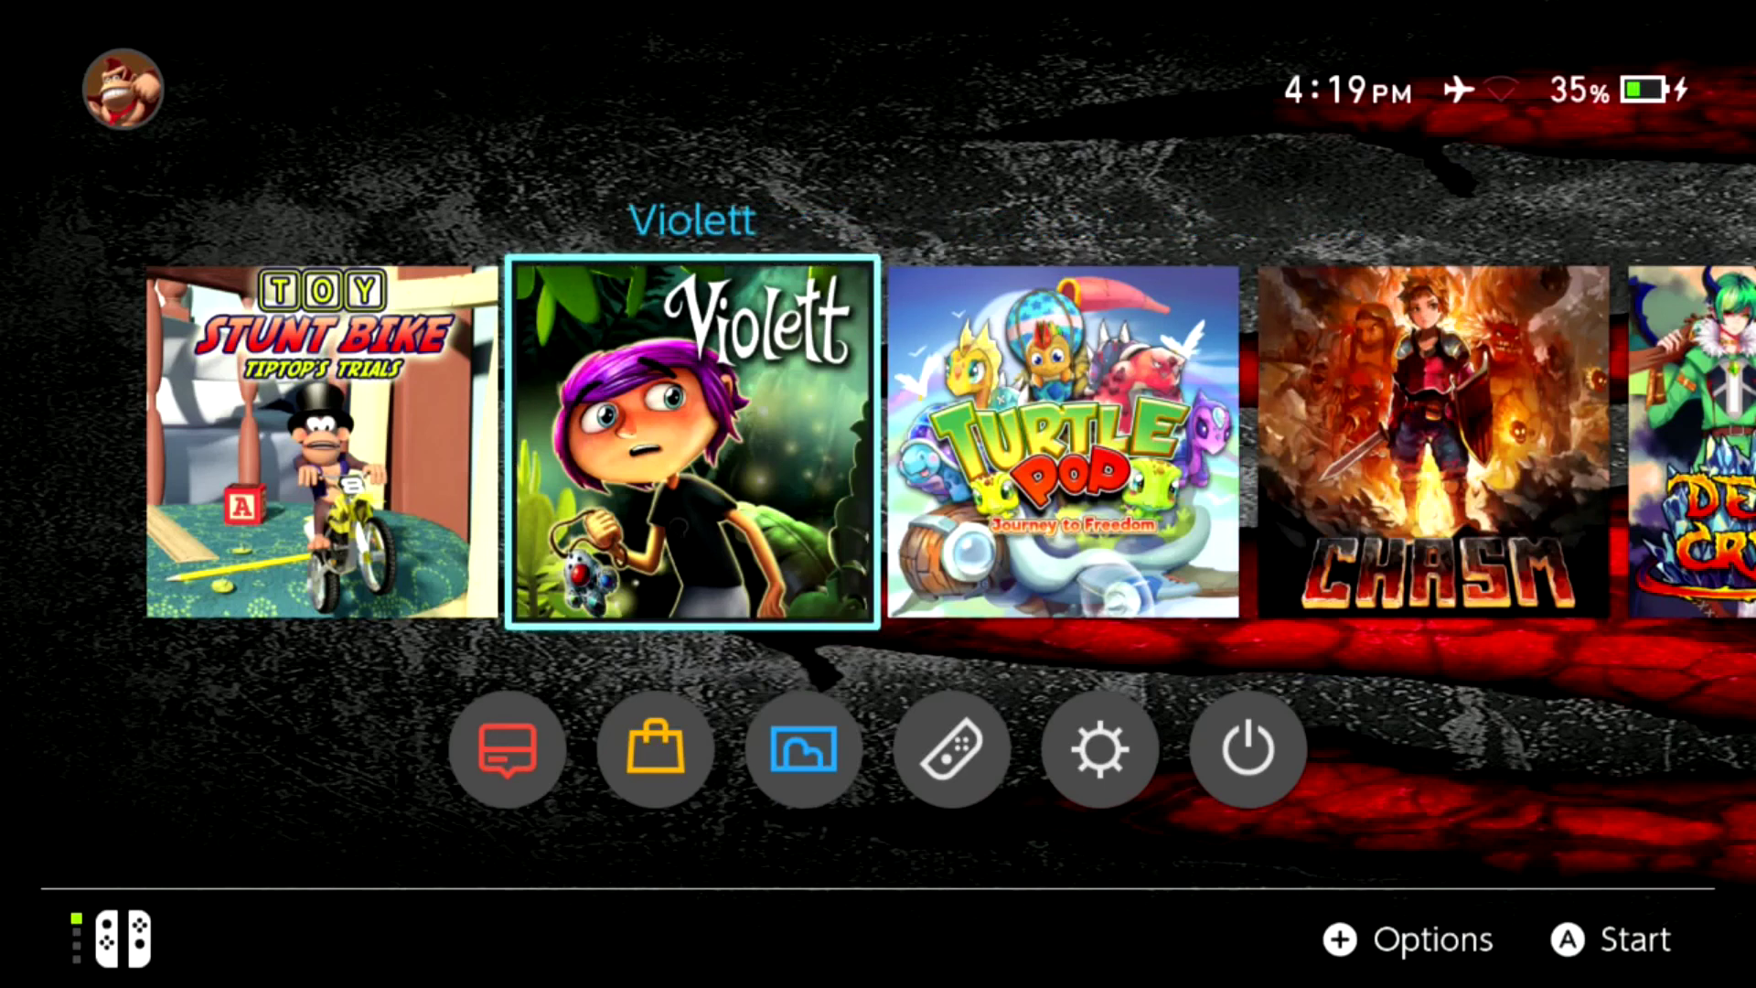
pyautogui.press('Left')
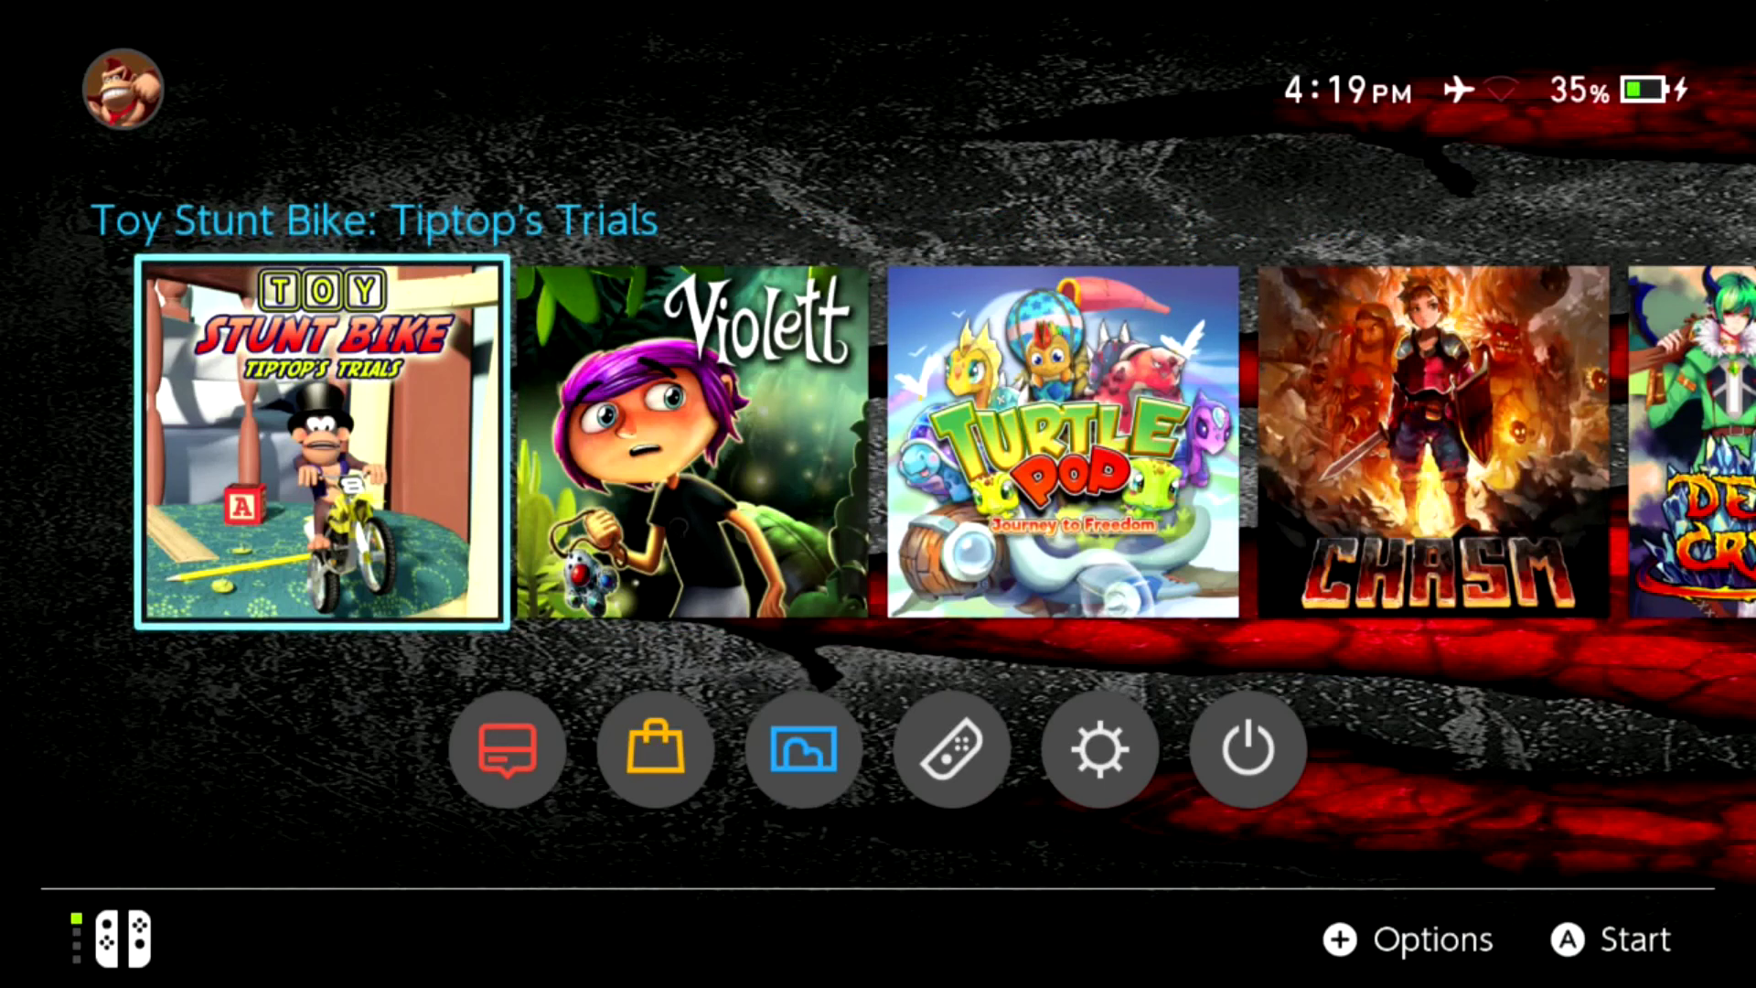